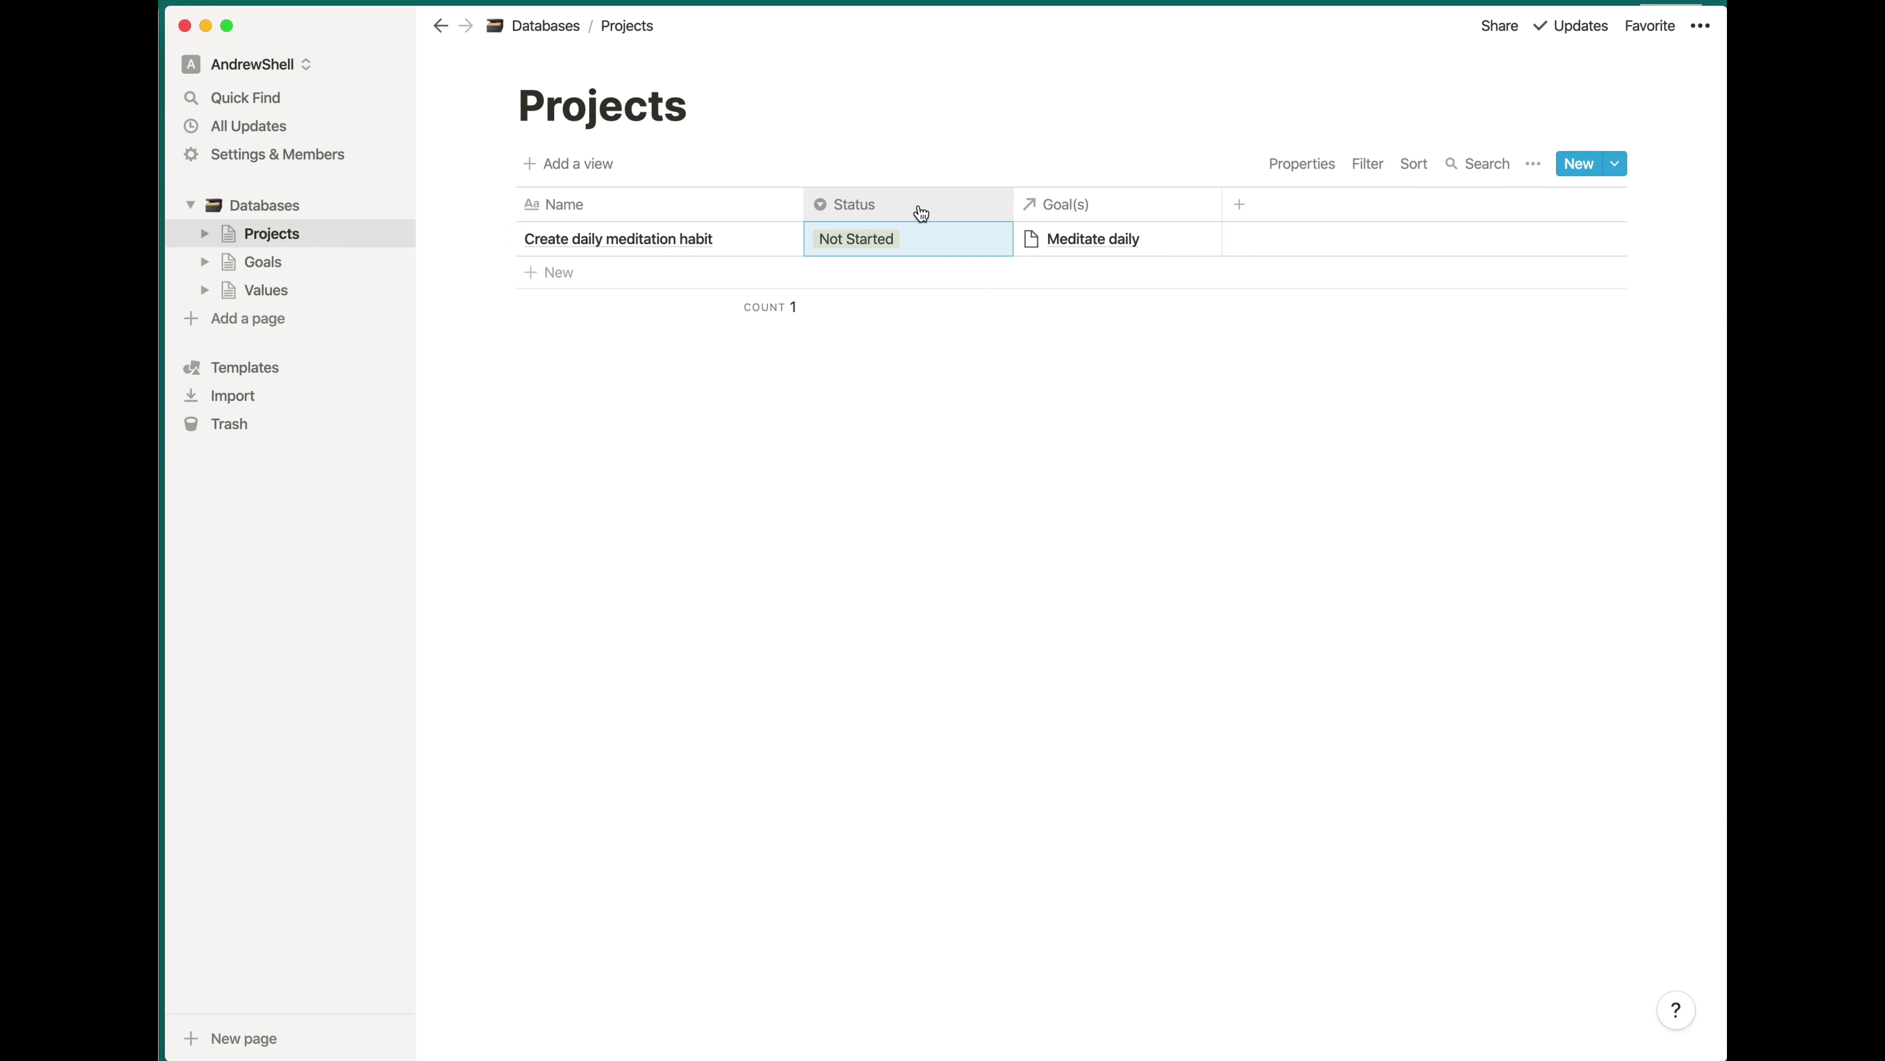
View the available Status options for the "Create daily meditation habit" project without changing the selection
left_click(951, 236)
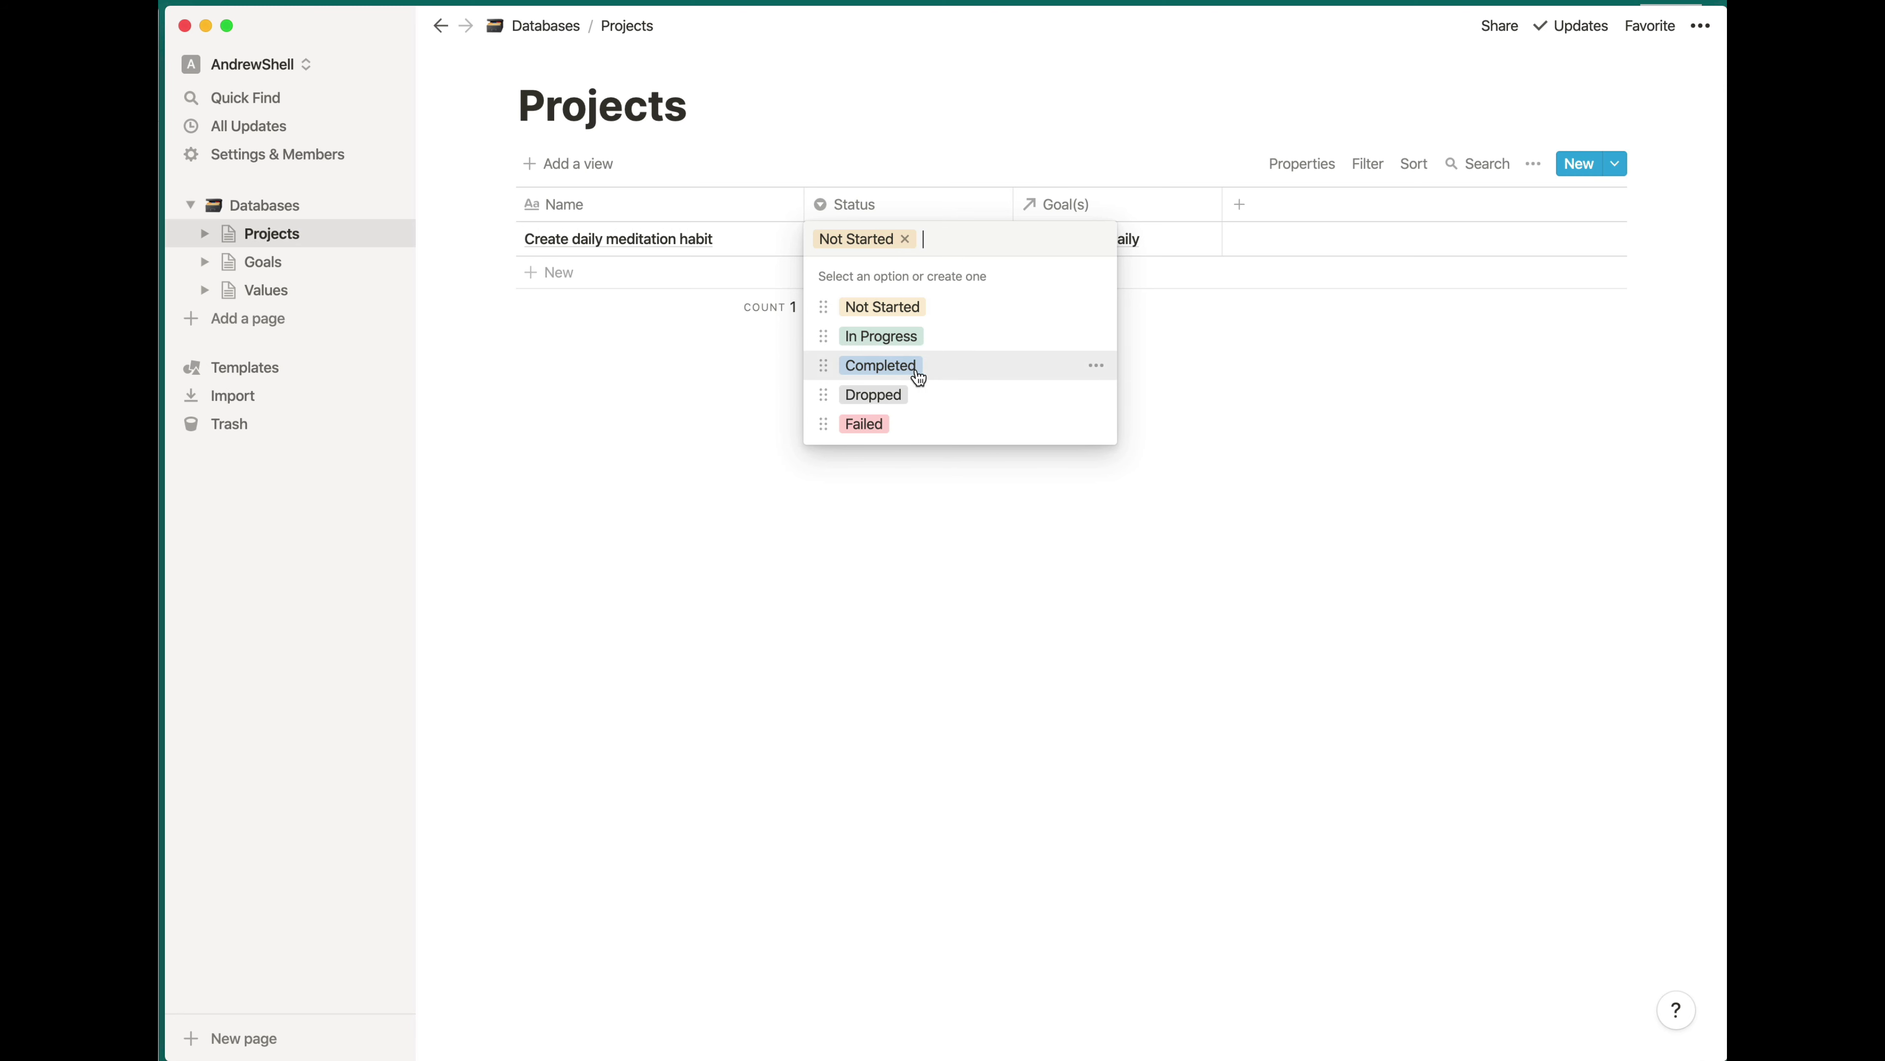
left_click(1293, 452)
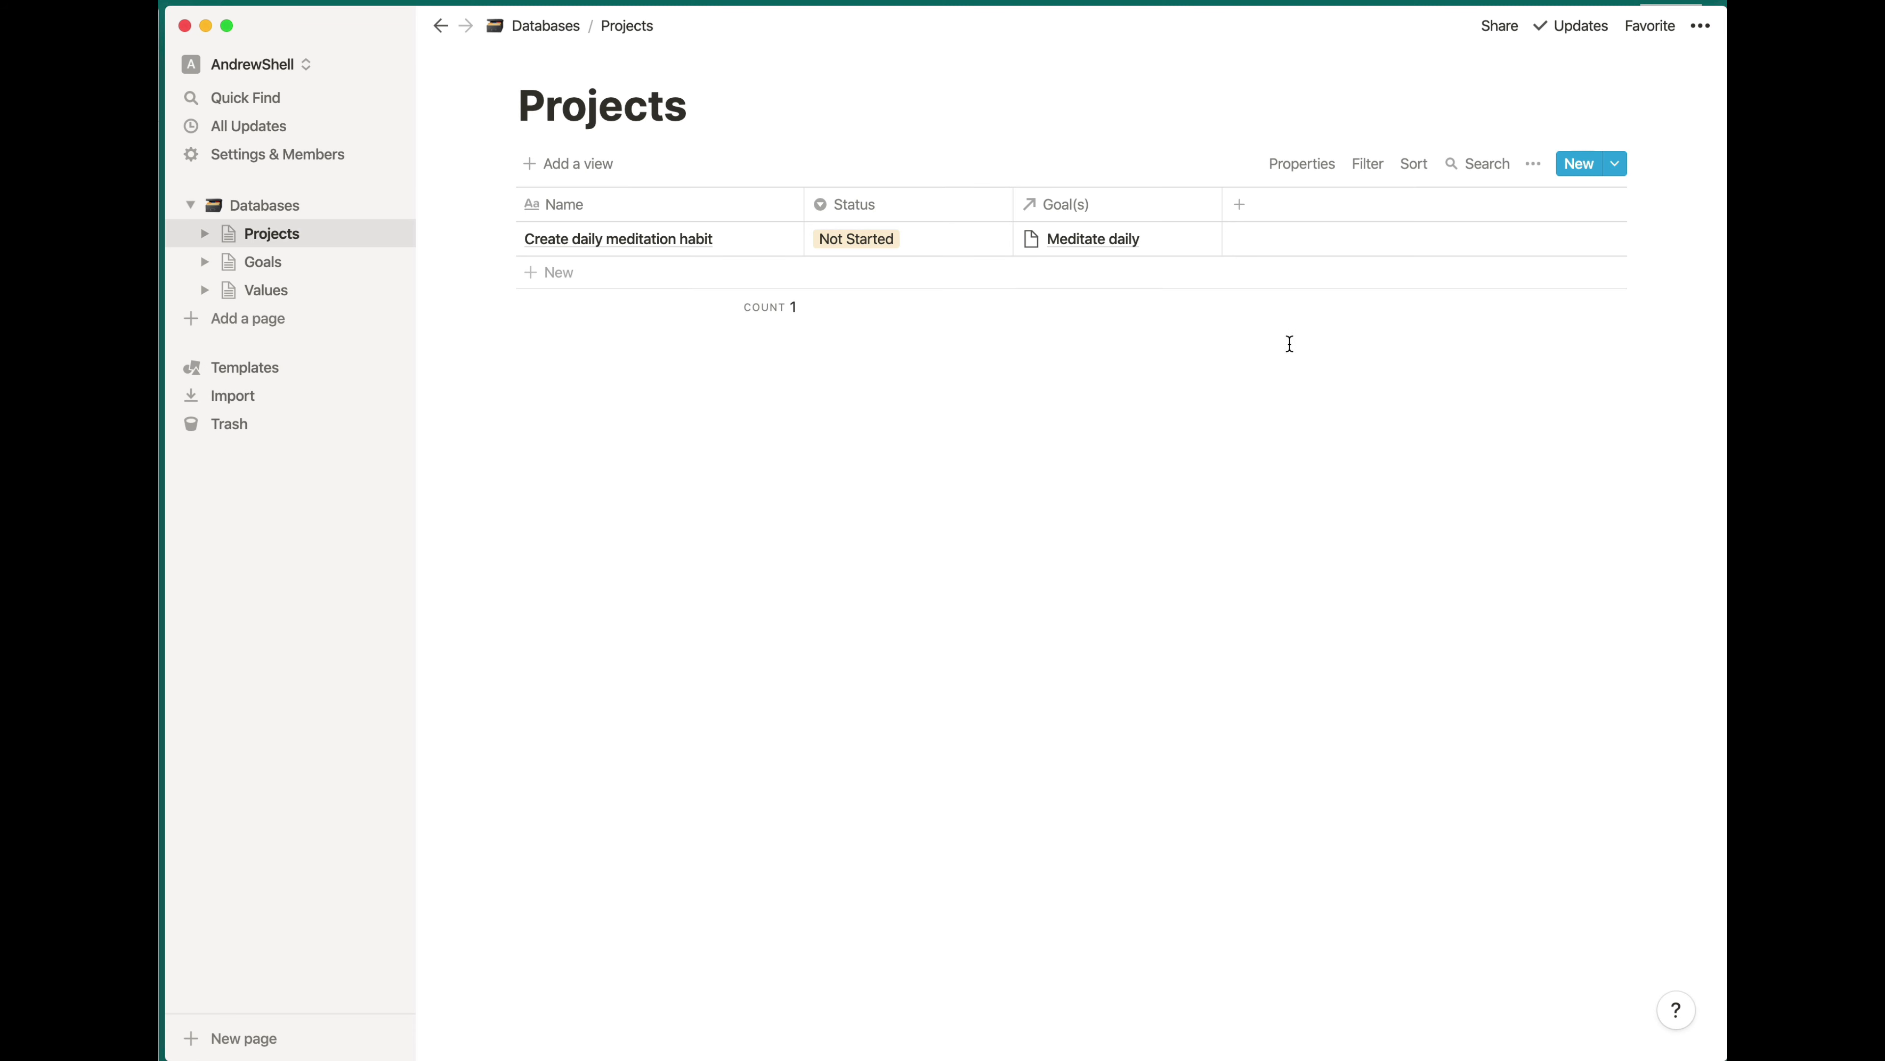
Add a property named "Is Current?" to the Projects table and set its type to Formula
left_click(1241, 209)
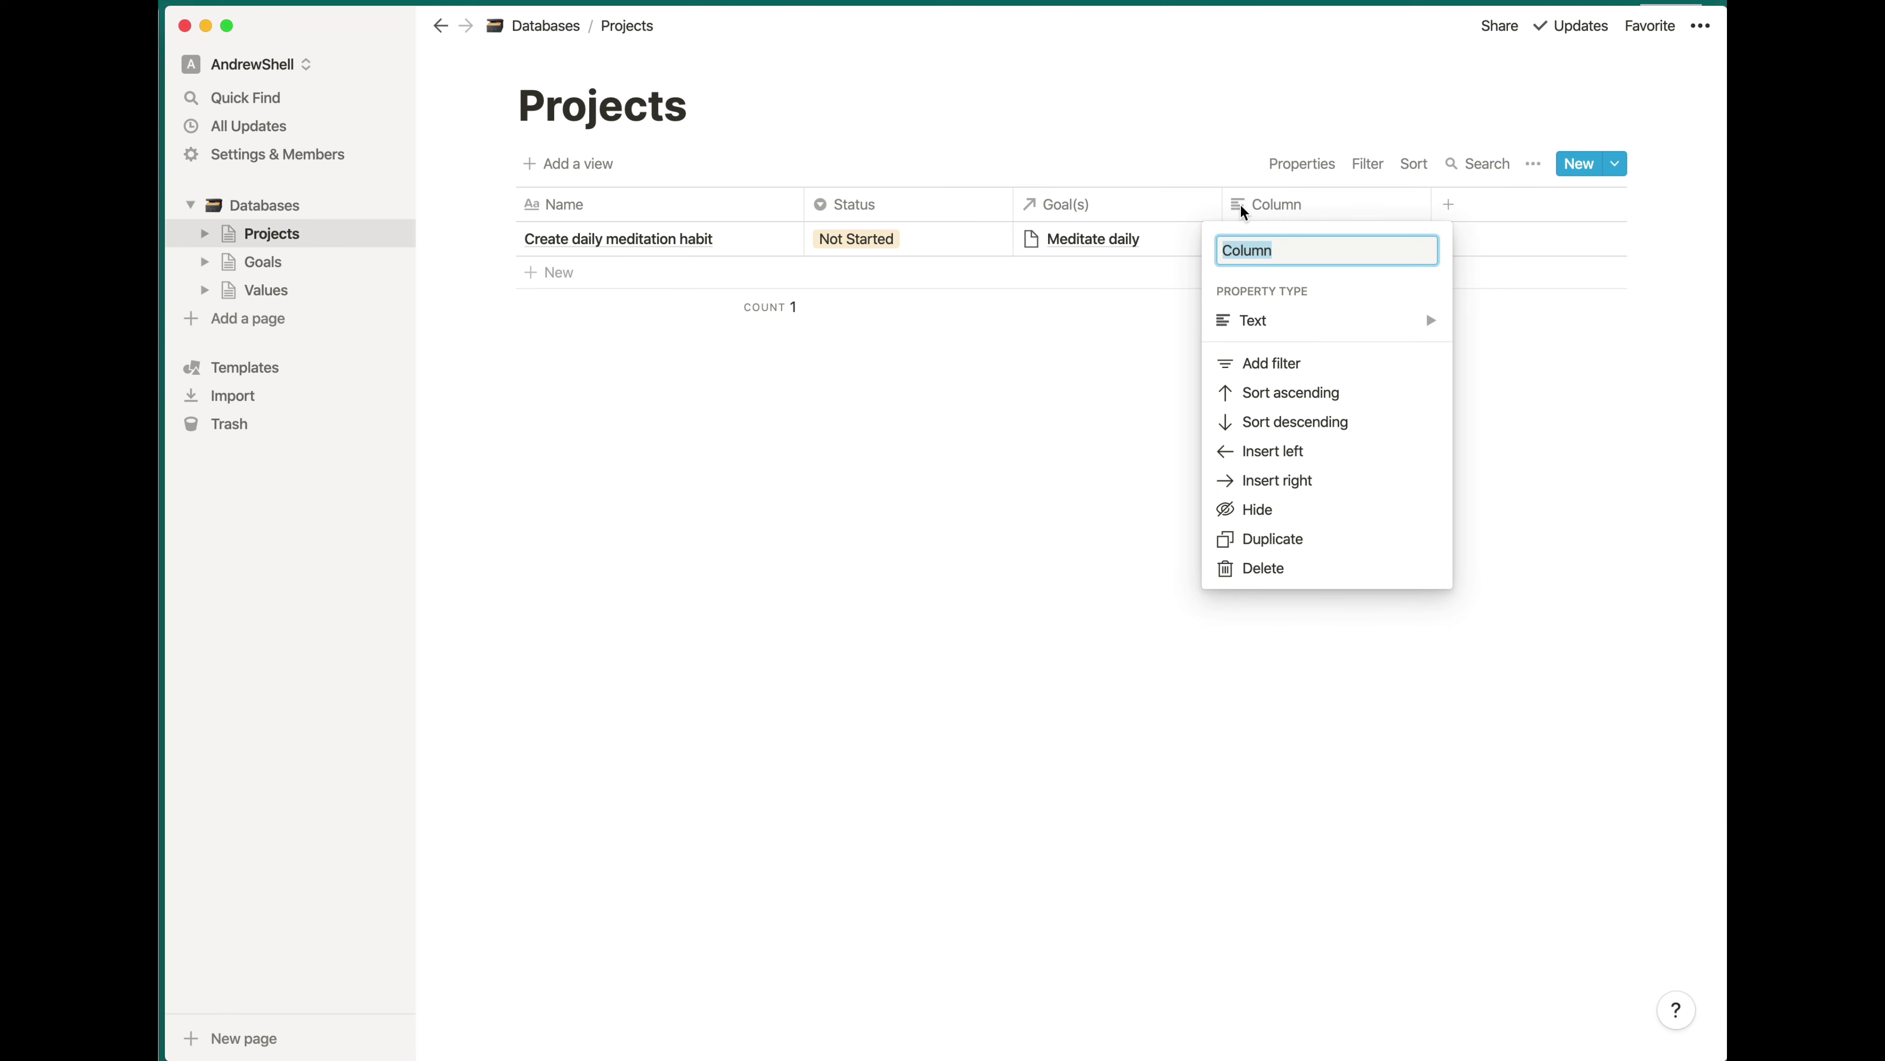
type("I")
left_click(1262, 320)
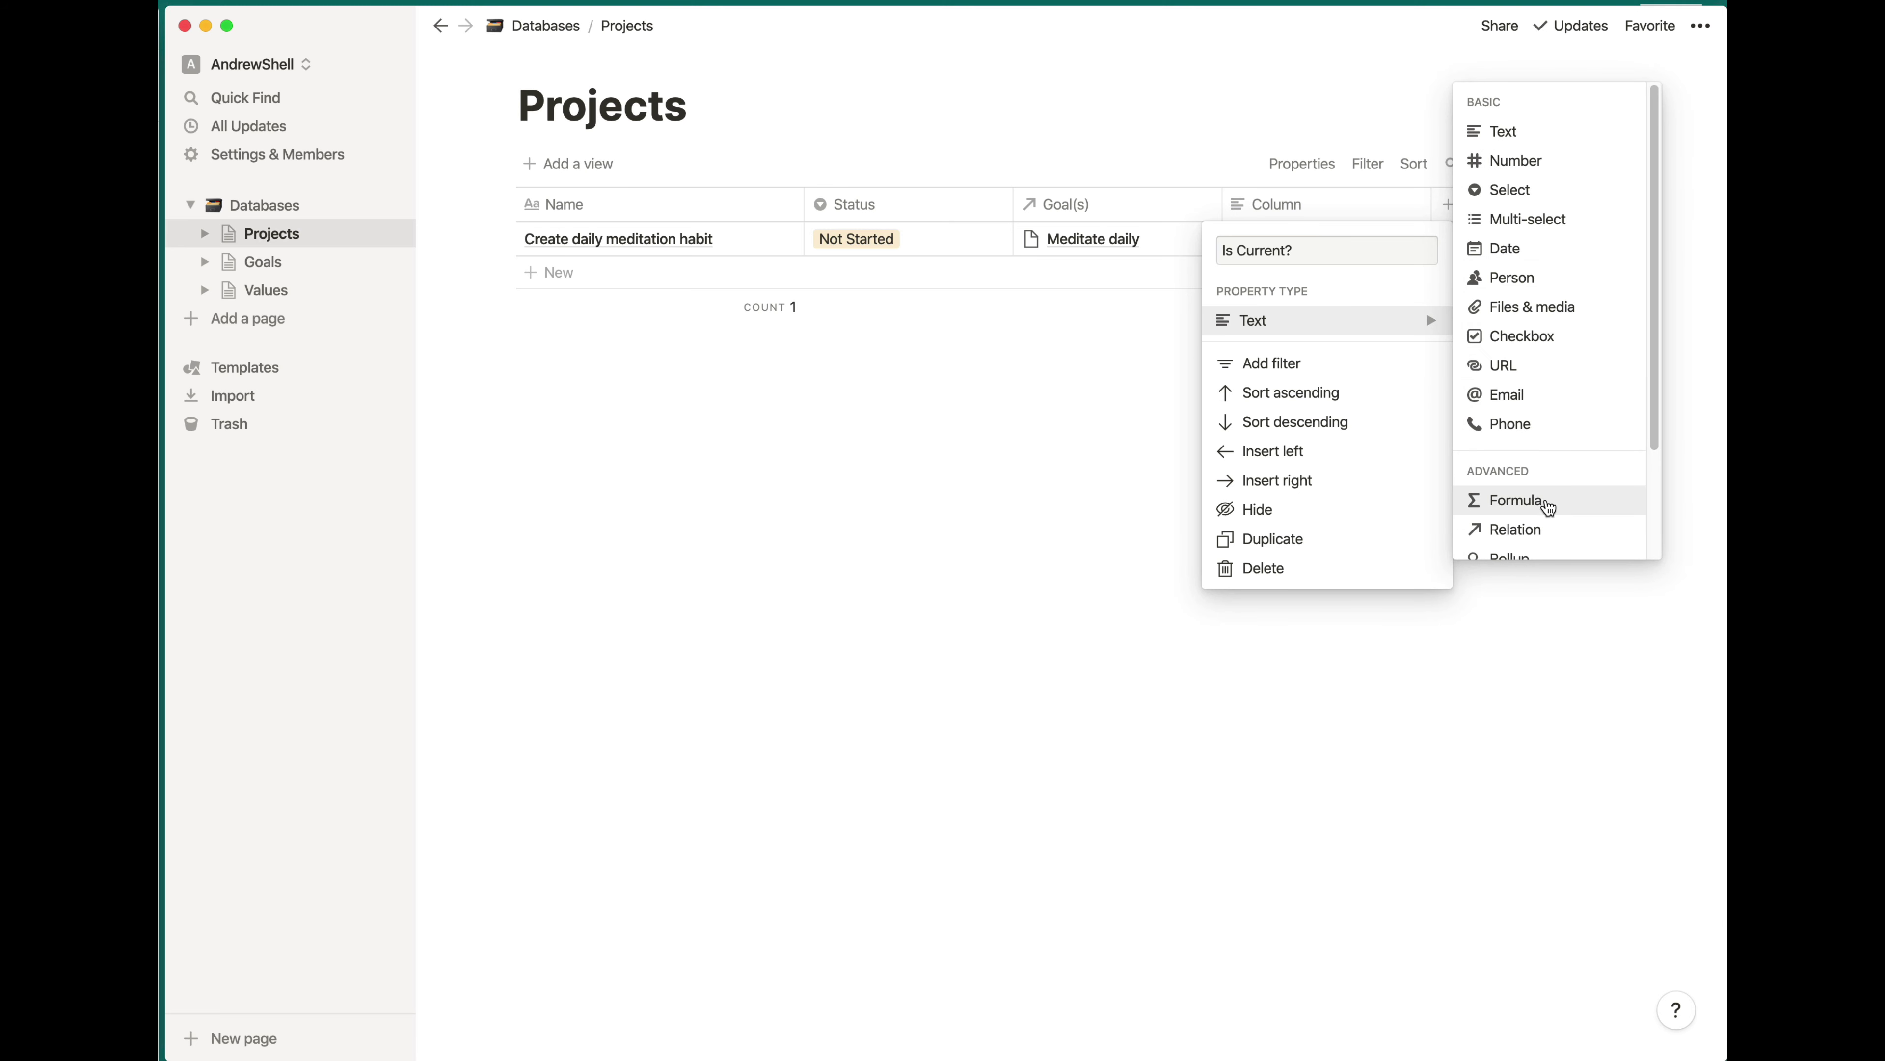
left_click(1546, 500)
Set the "Is Current?" formula to prop("Status") == "Not Started" or prop("Status") == "In Progress"
left_click(1272, 202)
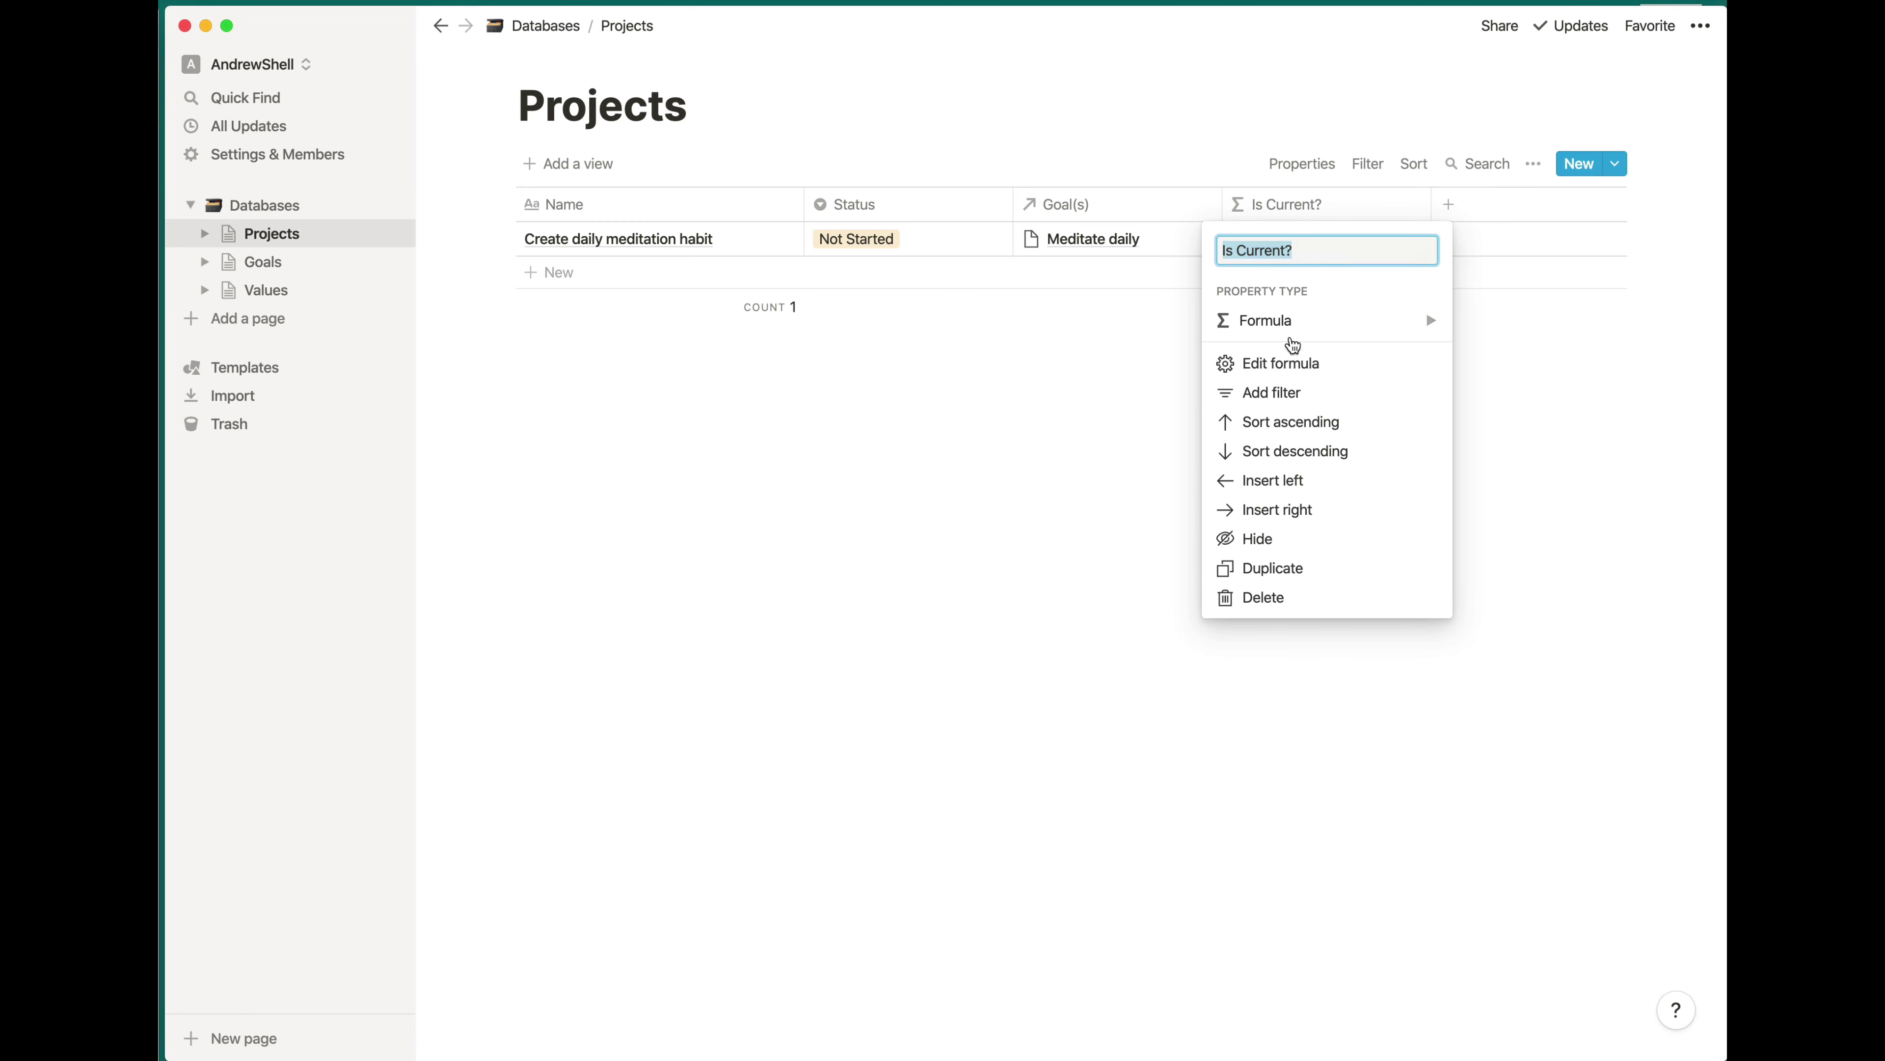
left_click(1295, 373)
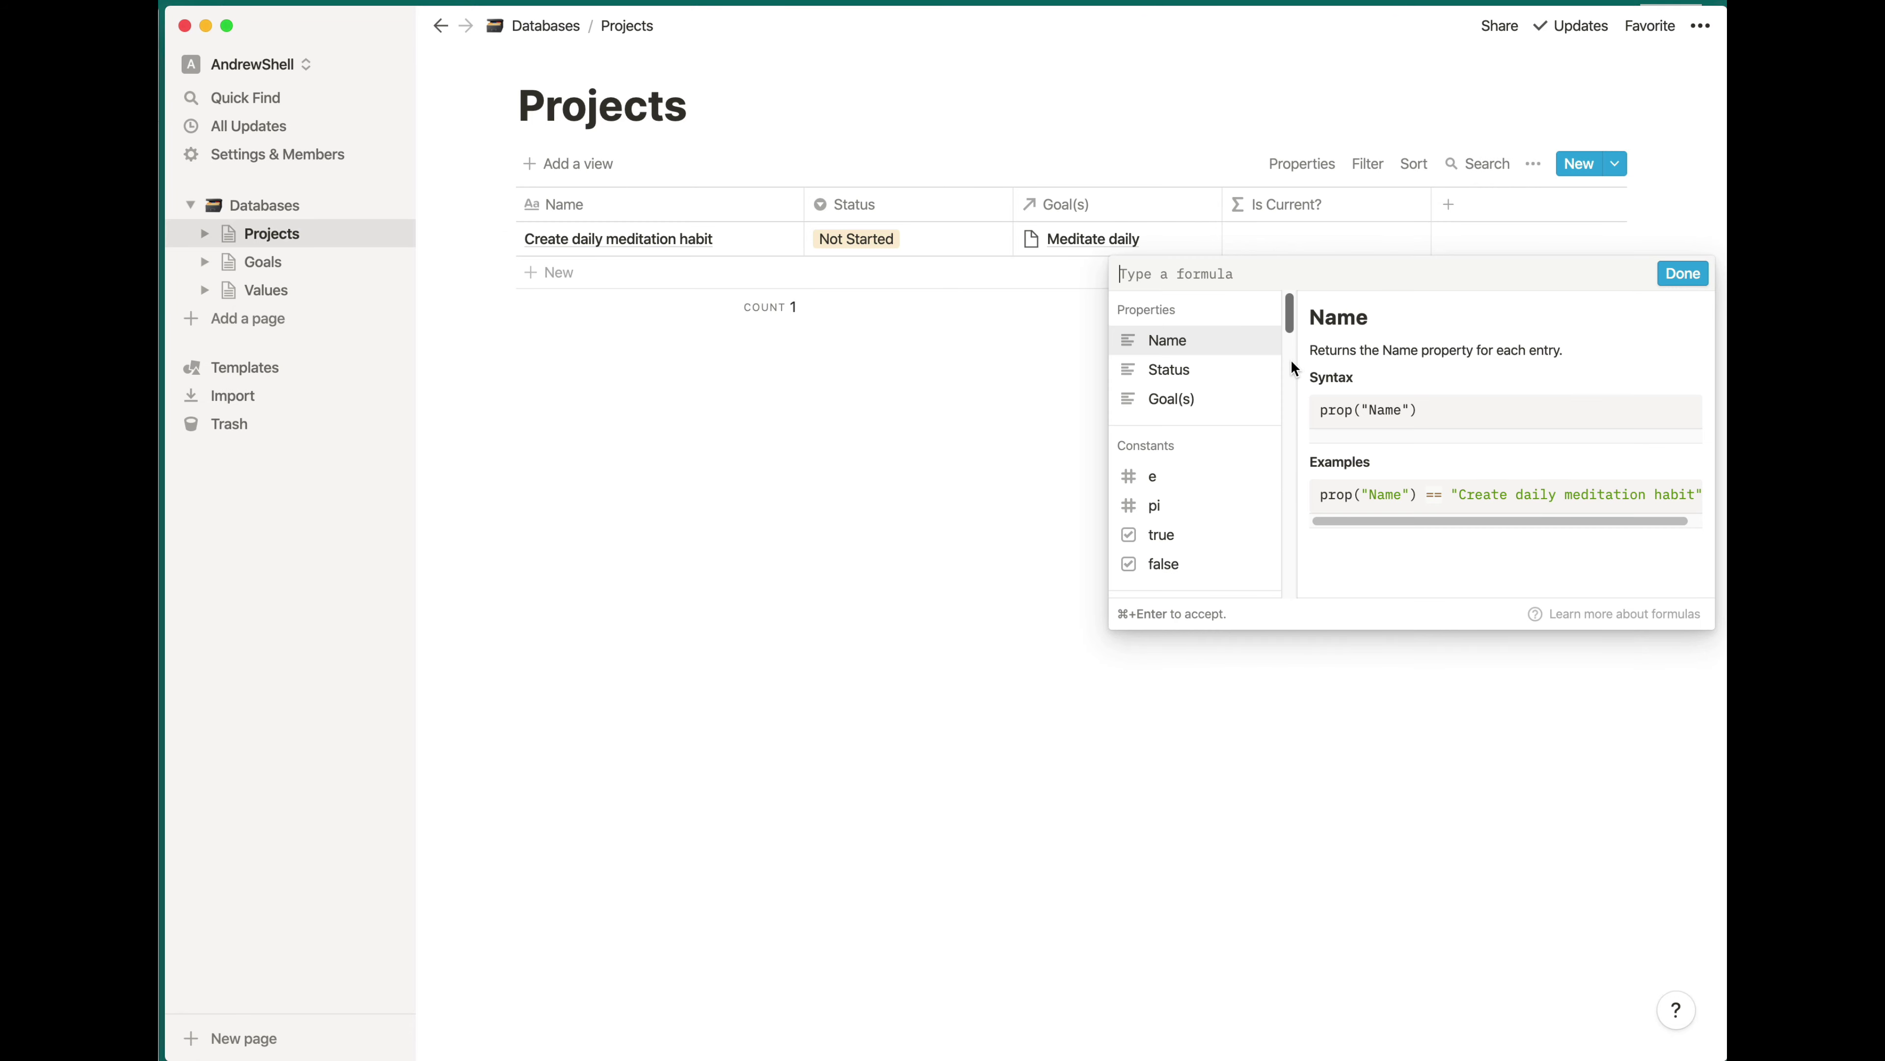
left_click(1173, 370)
type("== ")
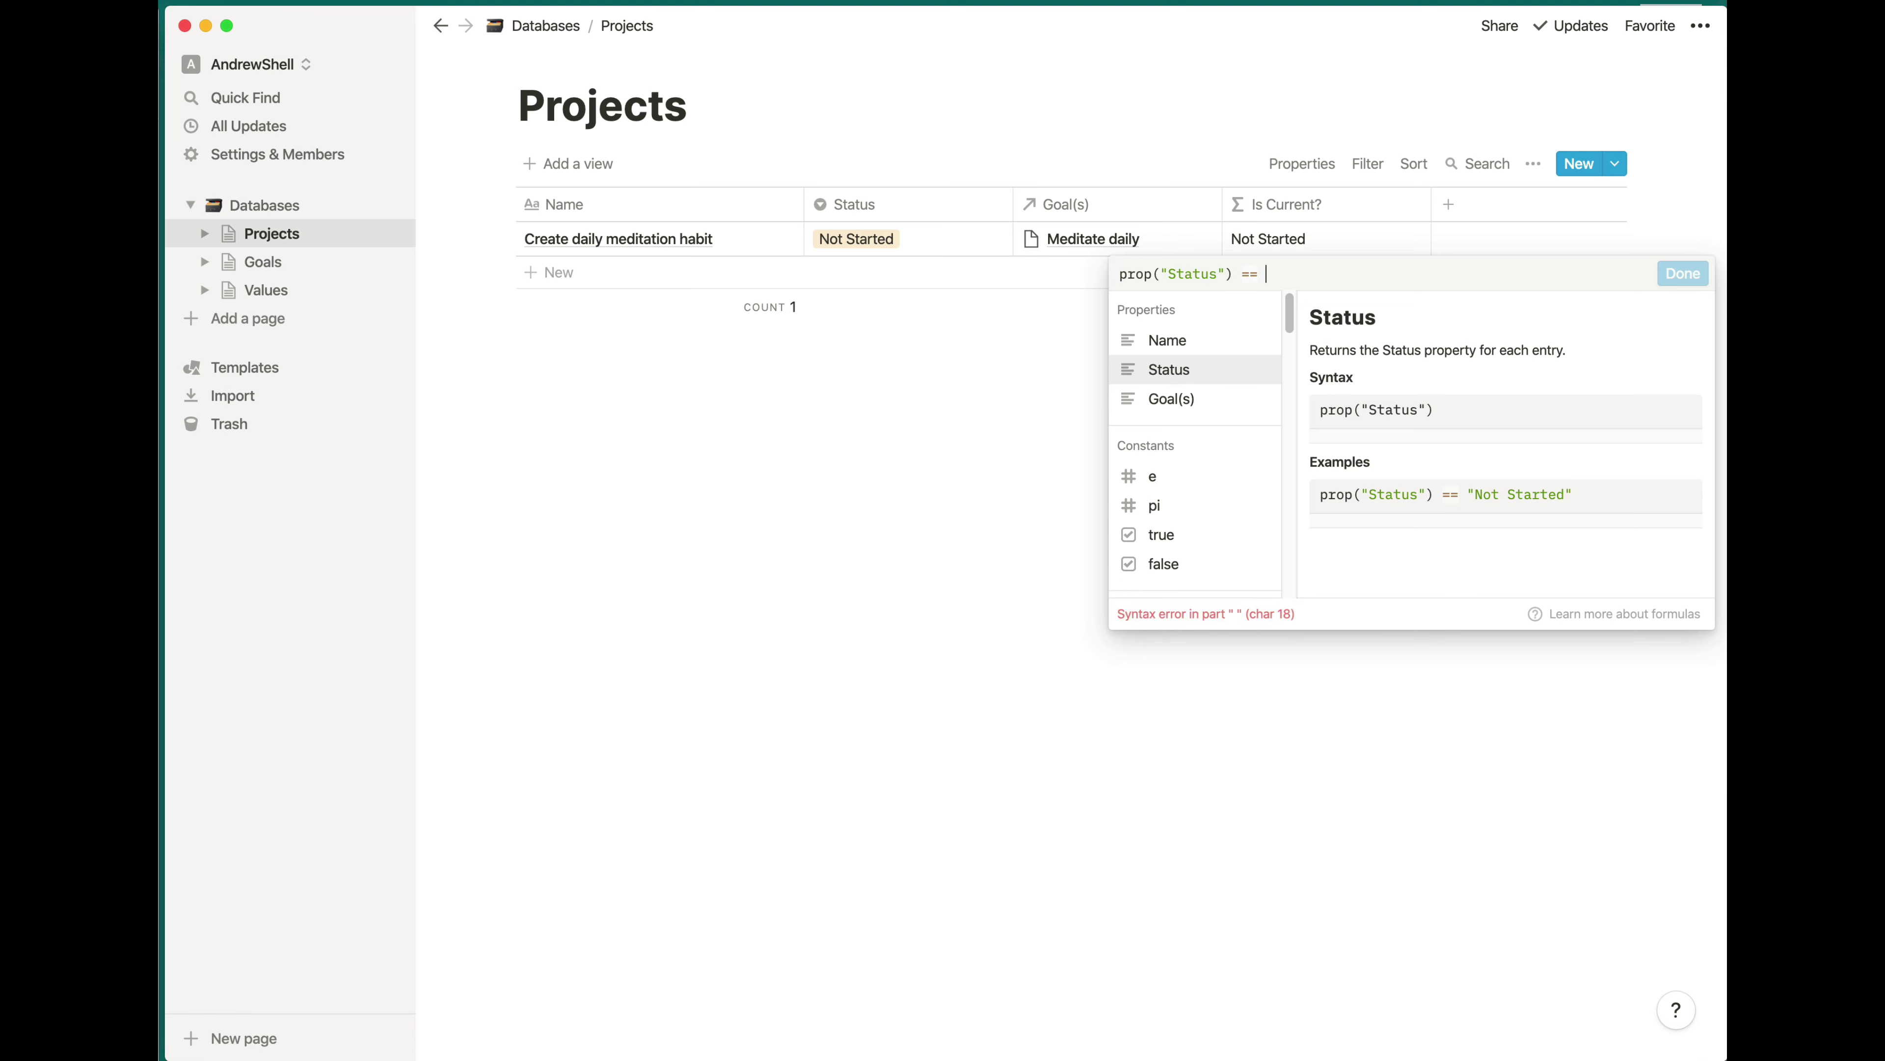
type("\"Not Started\" or")
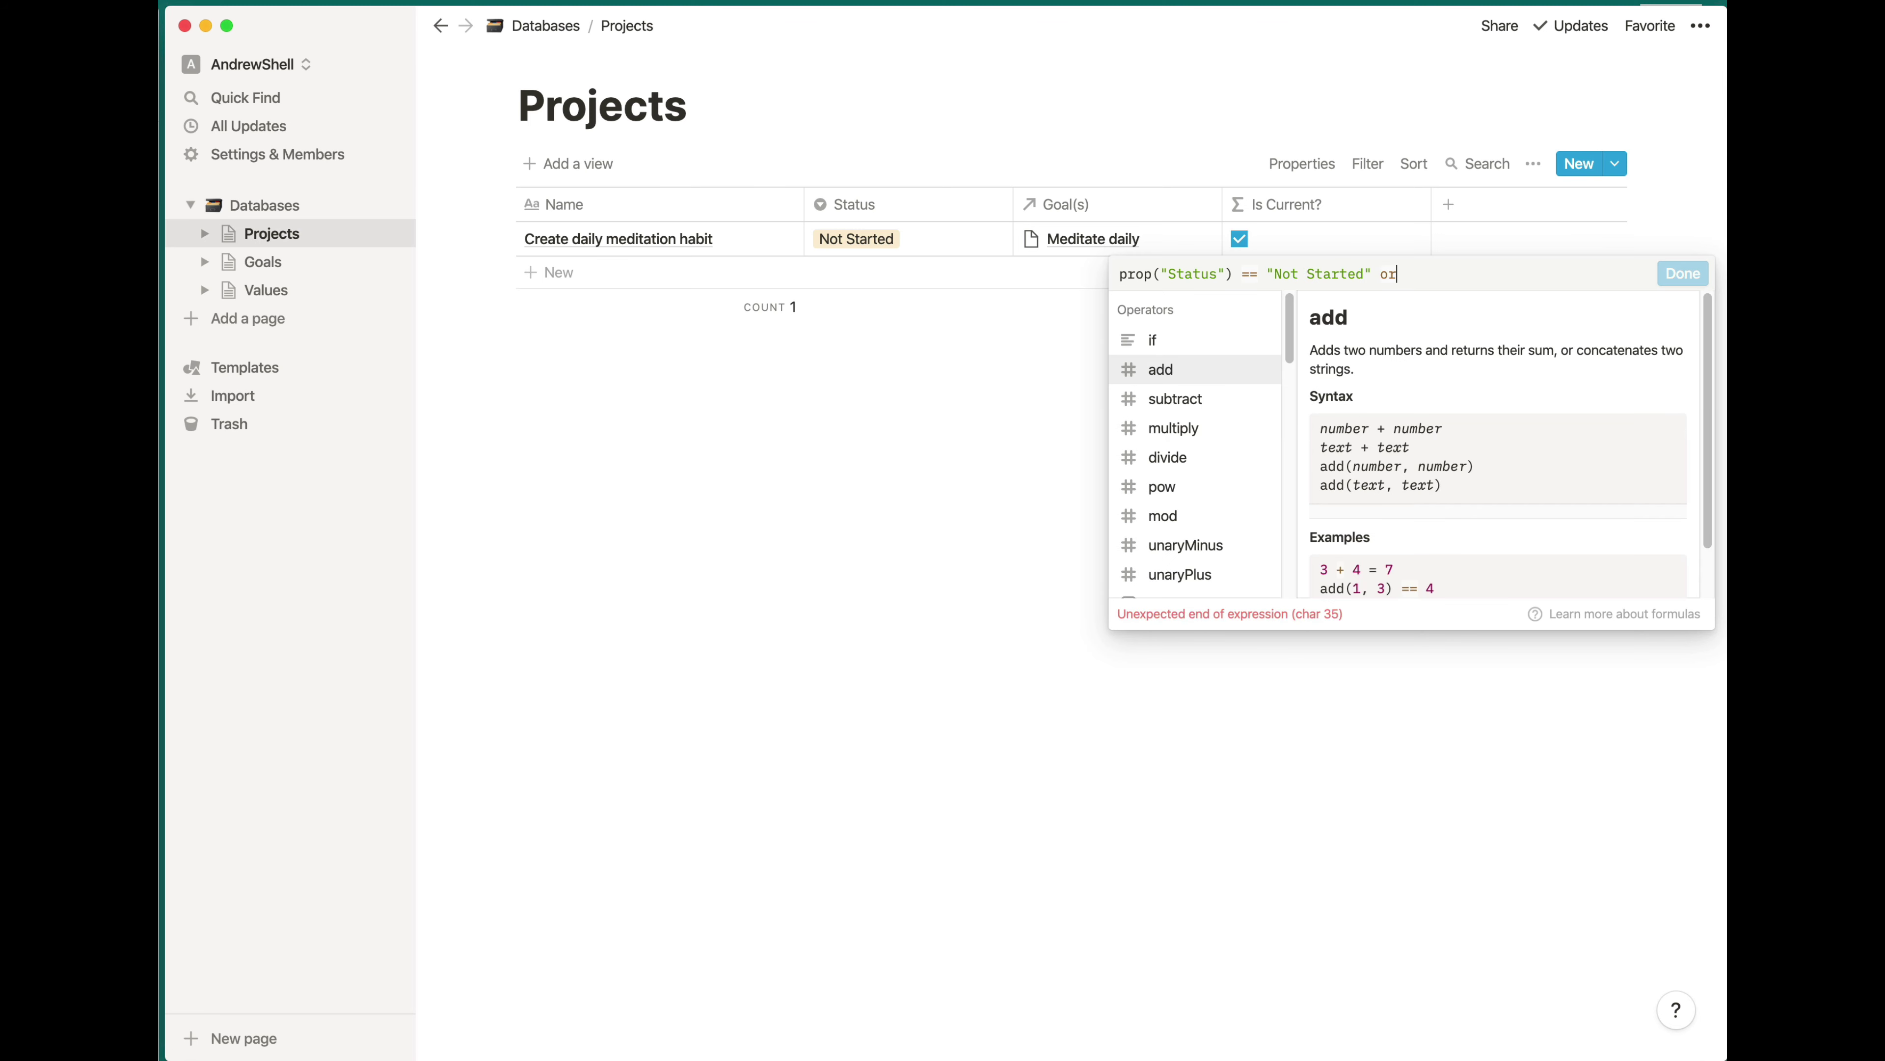
left_click(1167, 369)
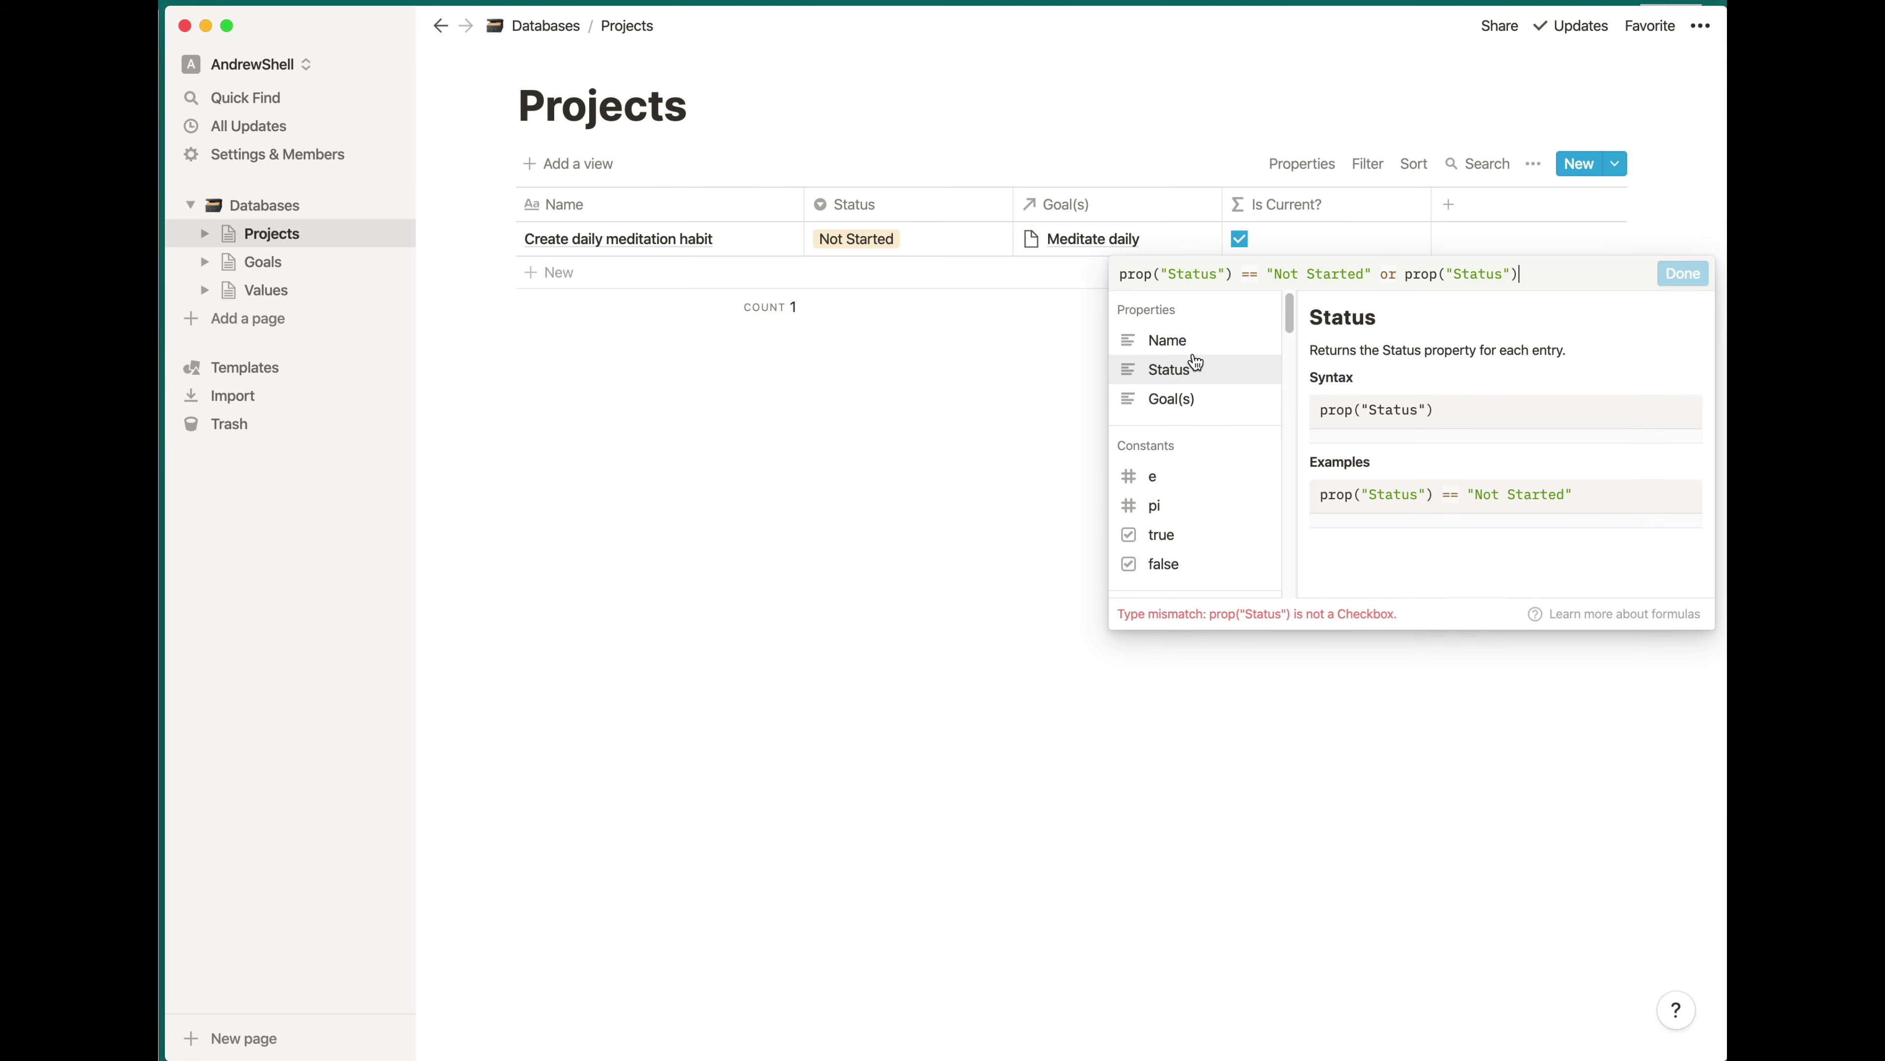
type("== ")
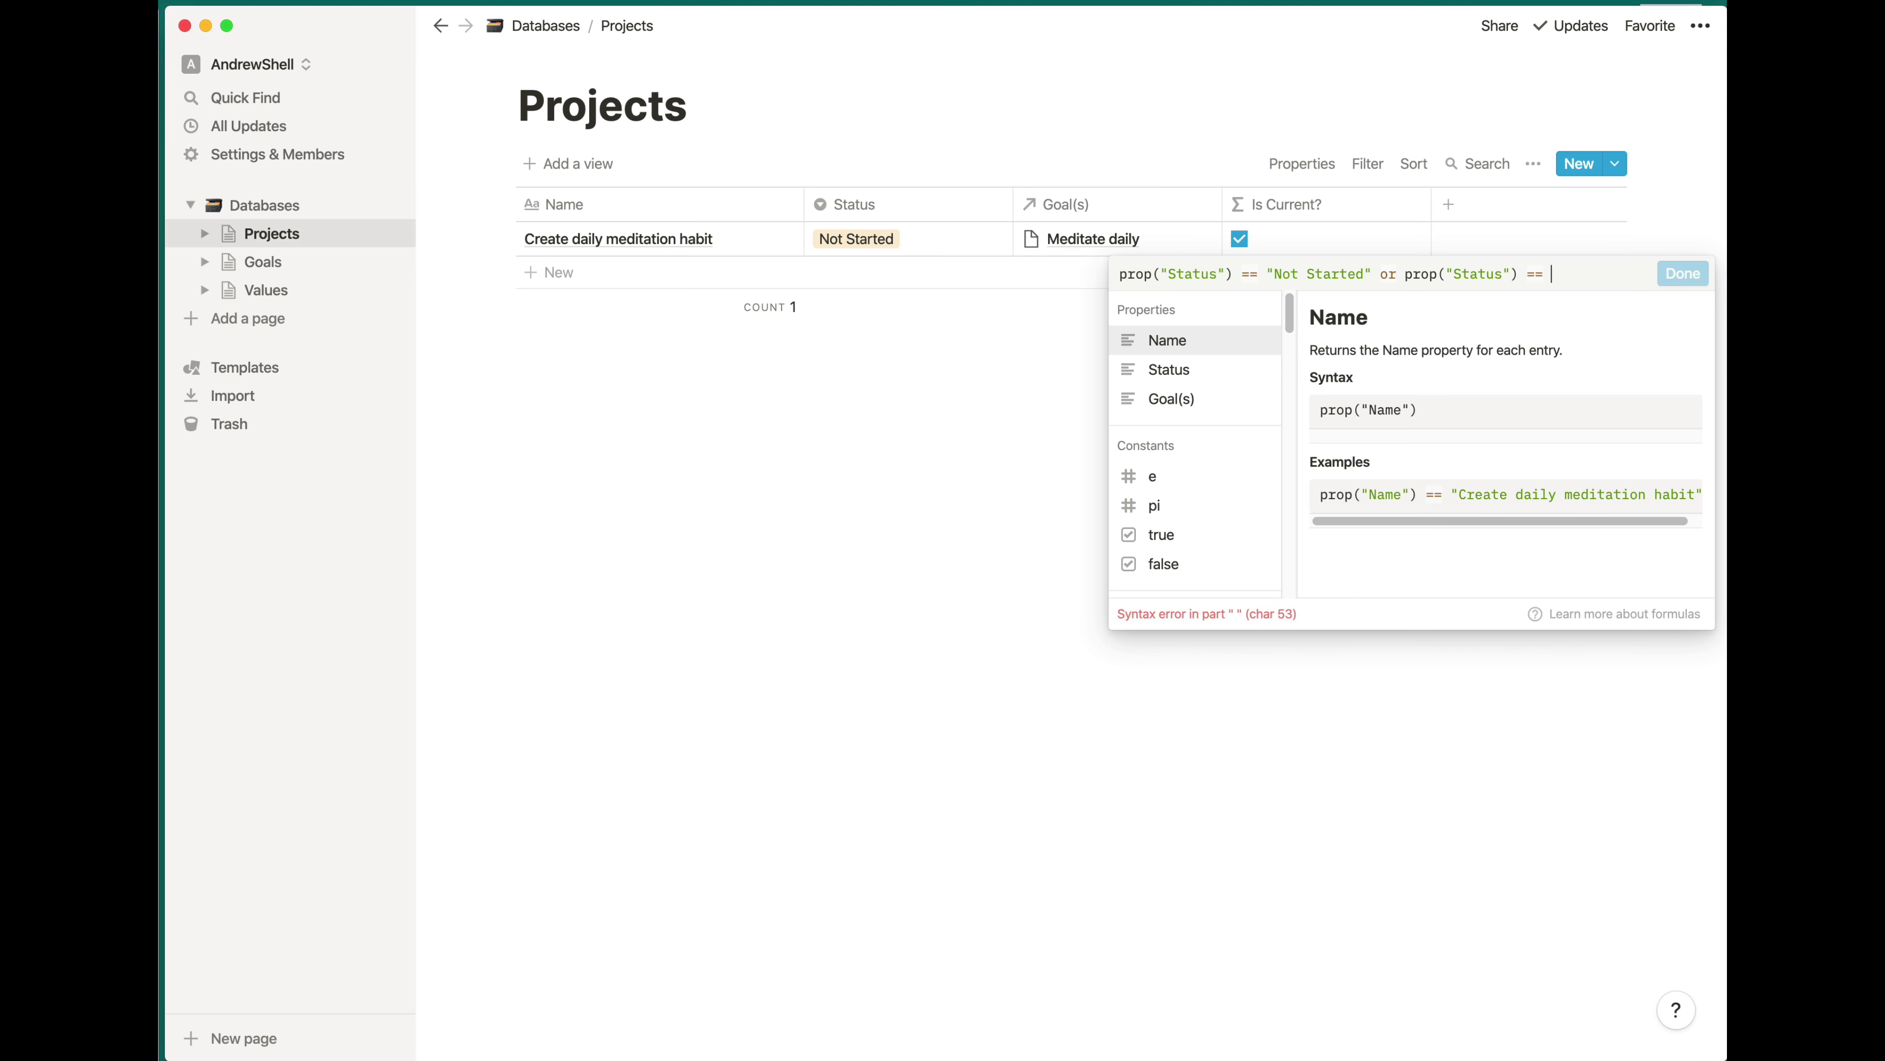
type("\"In Progress\"")
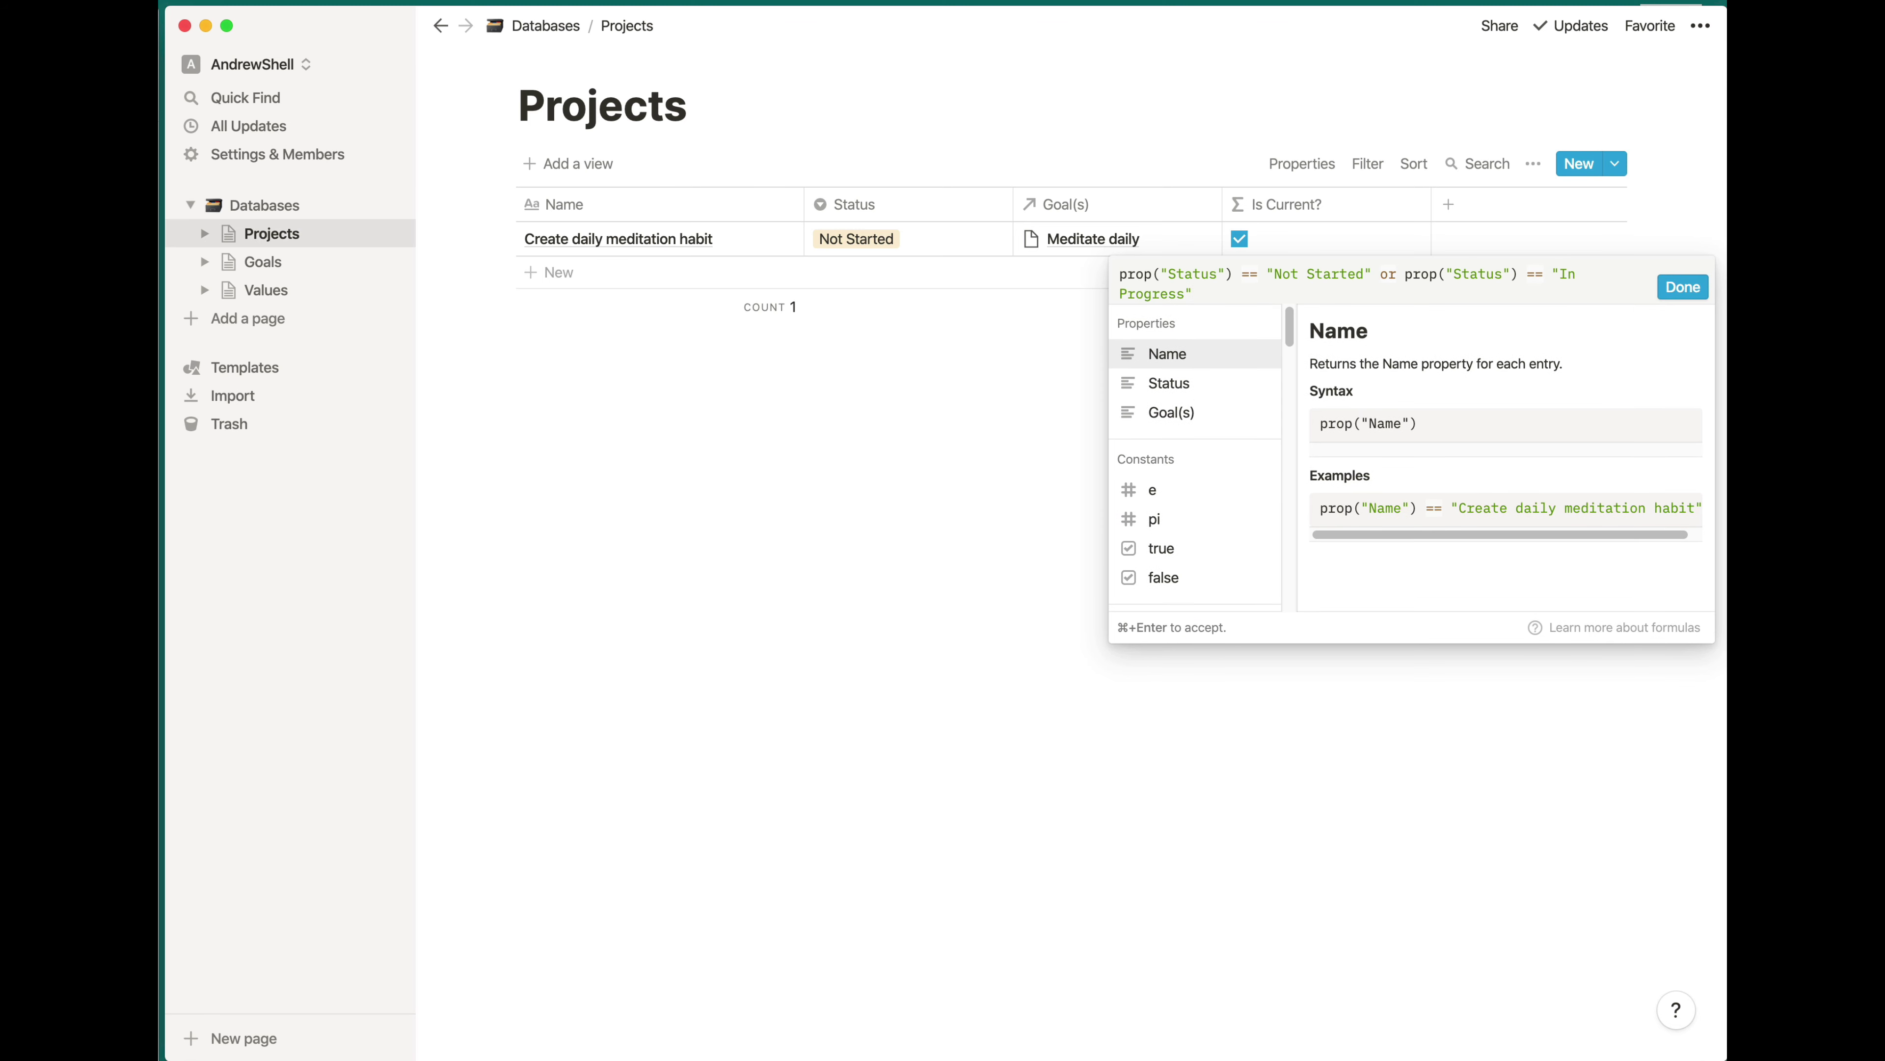
left_click(1686, 287)
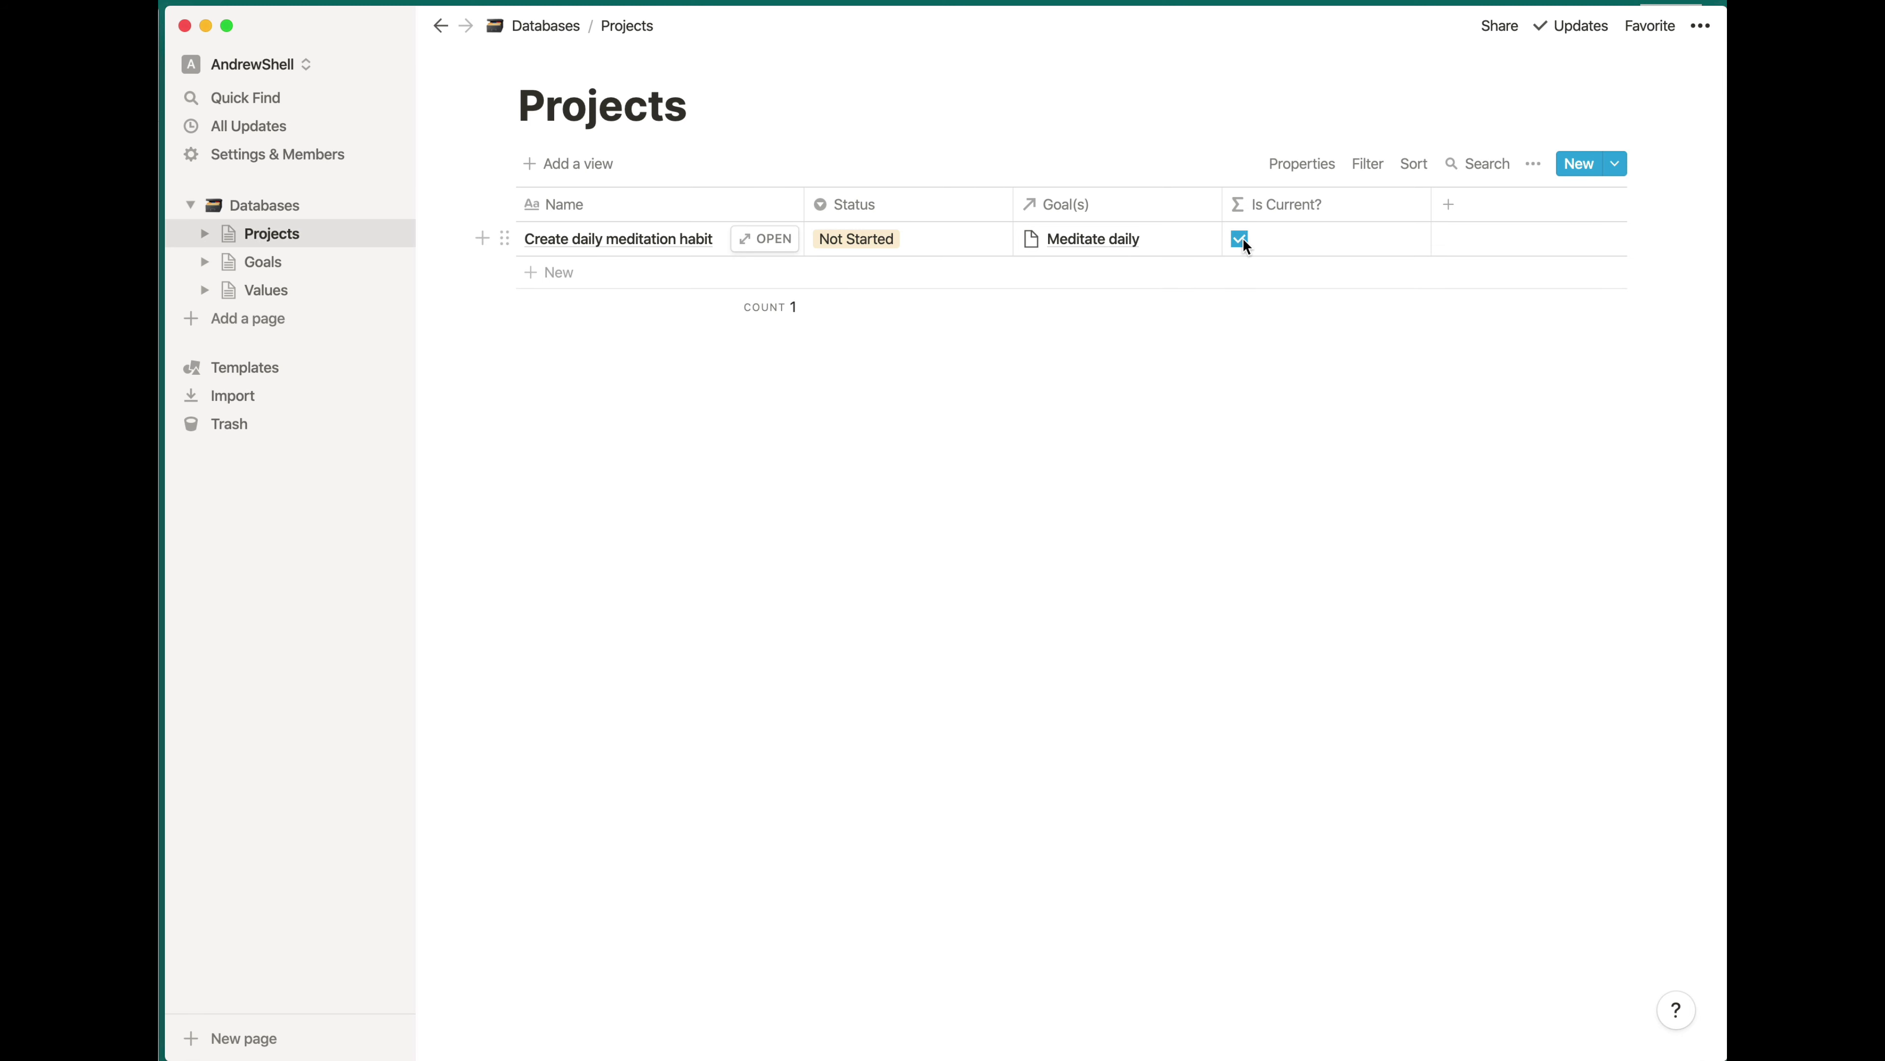
Test the "Is Current?" formula by switching the meditation project's status to Completed and back to Not Started
left_click(870, 248)
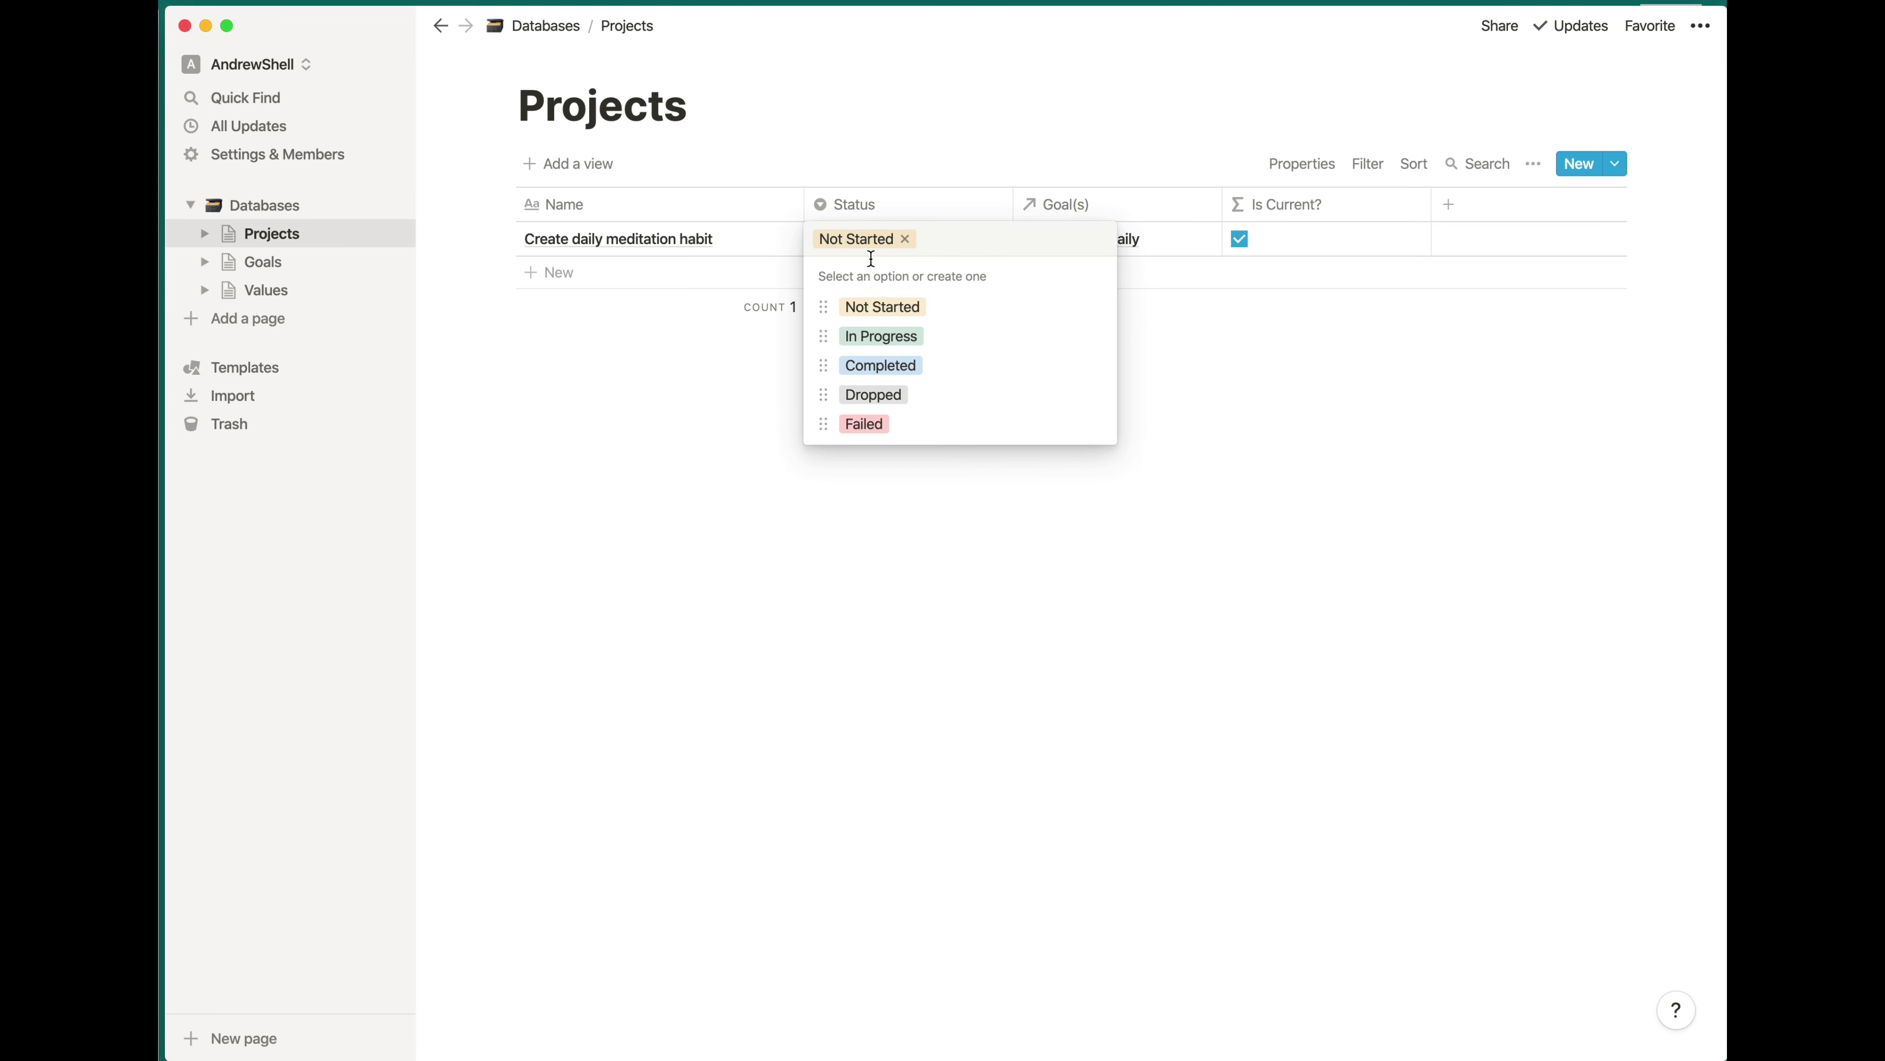
left_click(882, 368)
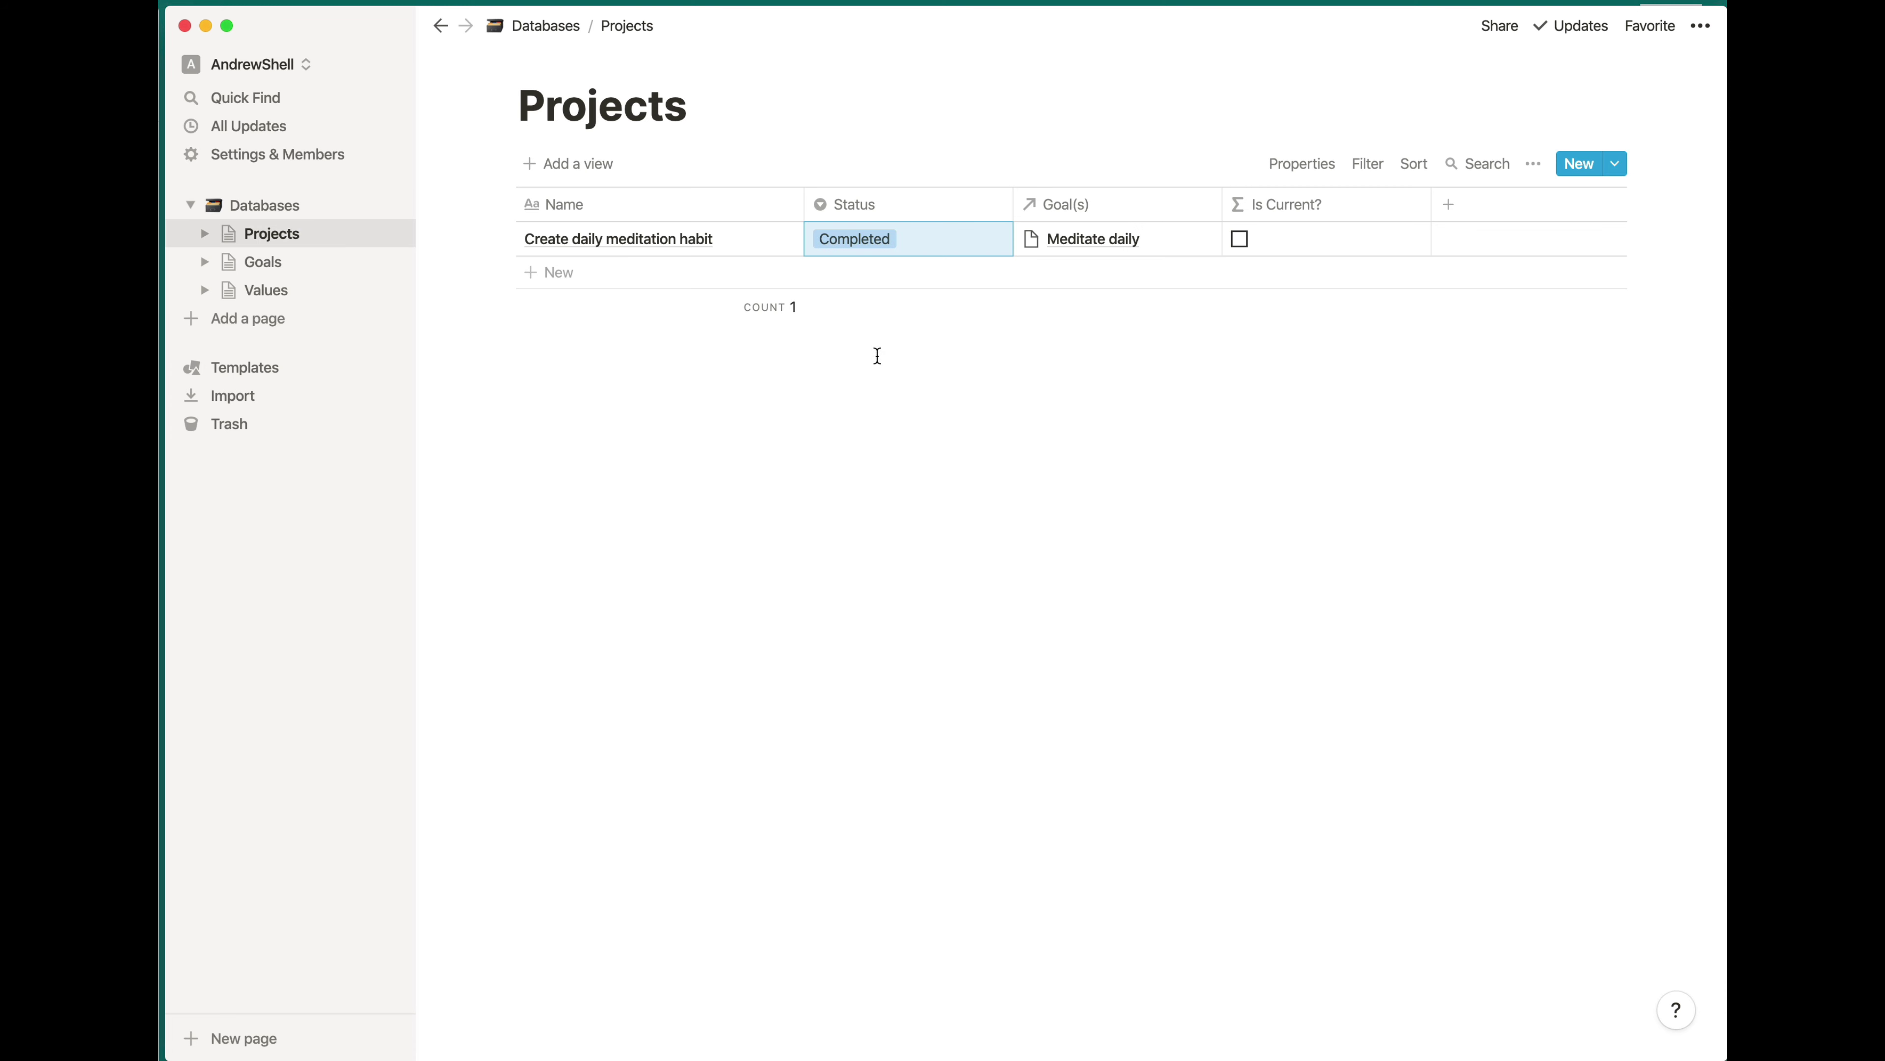
left_click(866, 238)
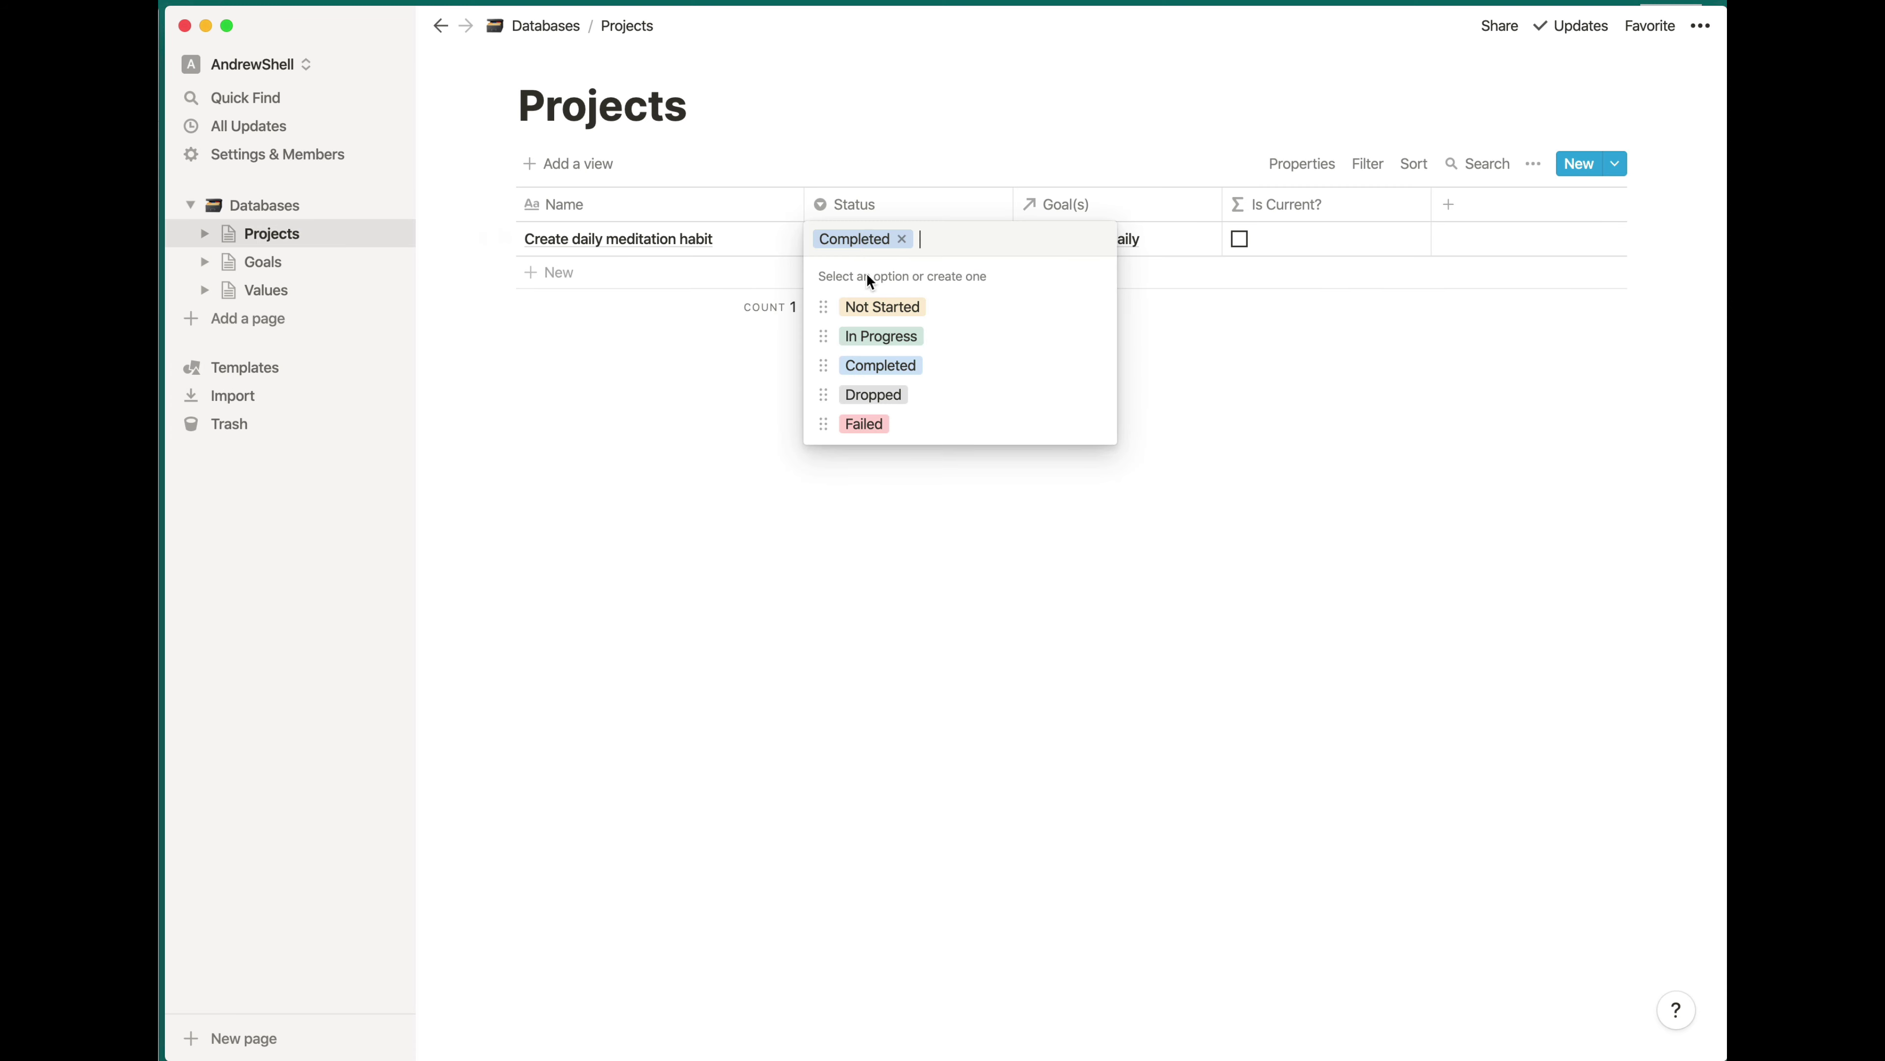
left_click(871, 307)
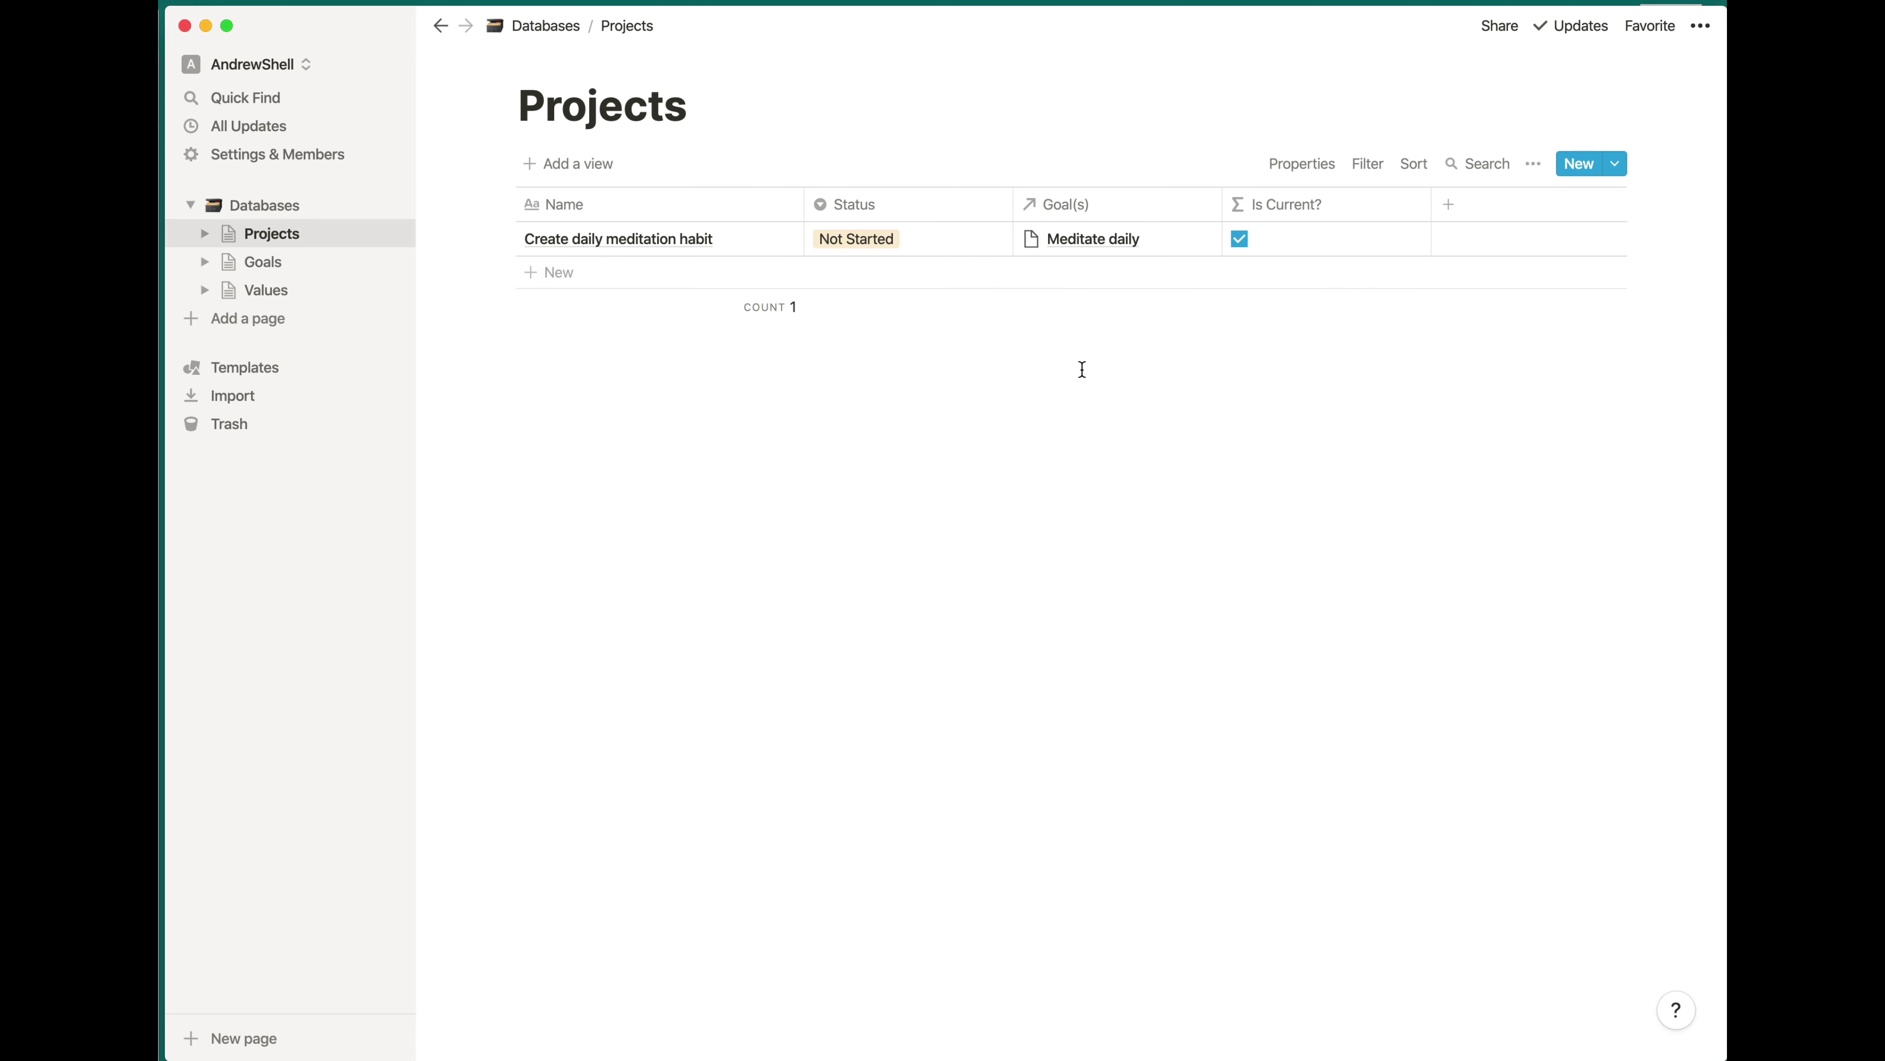
Open the Goals database and show the Project(s) property in the "Active Goals w/o projects" view
left_click(263, 263)
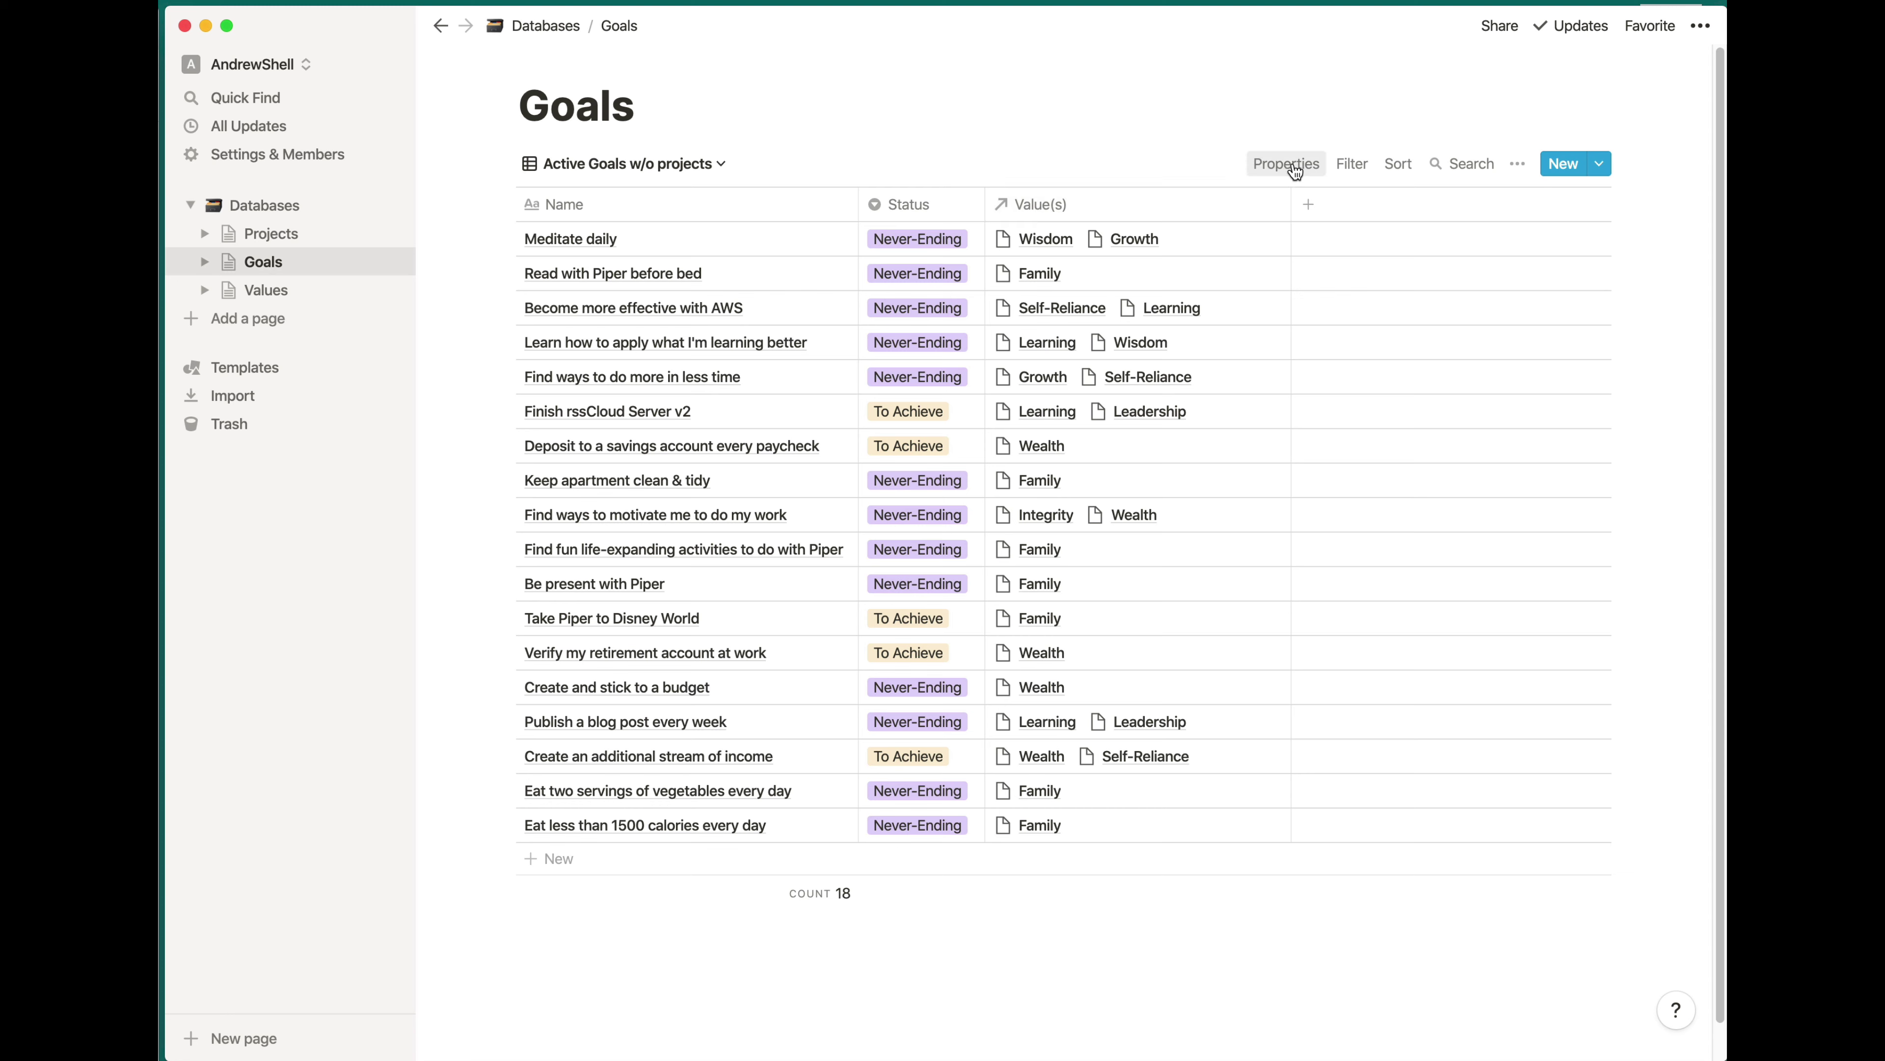
left_click(1292, 163)
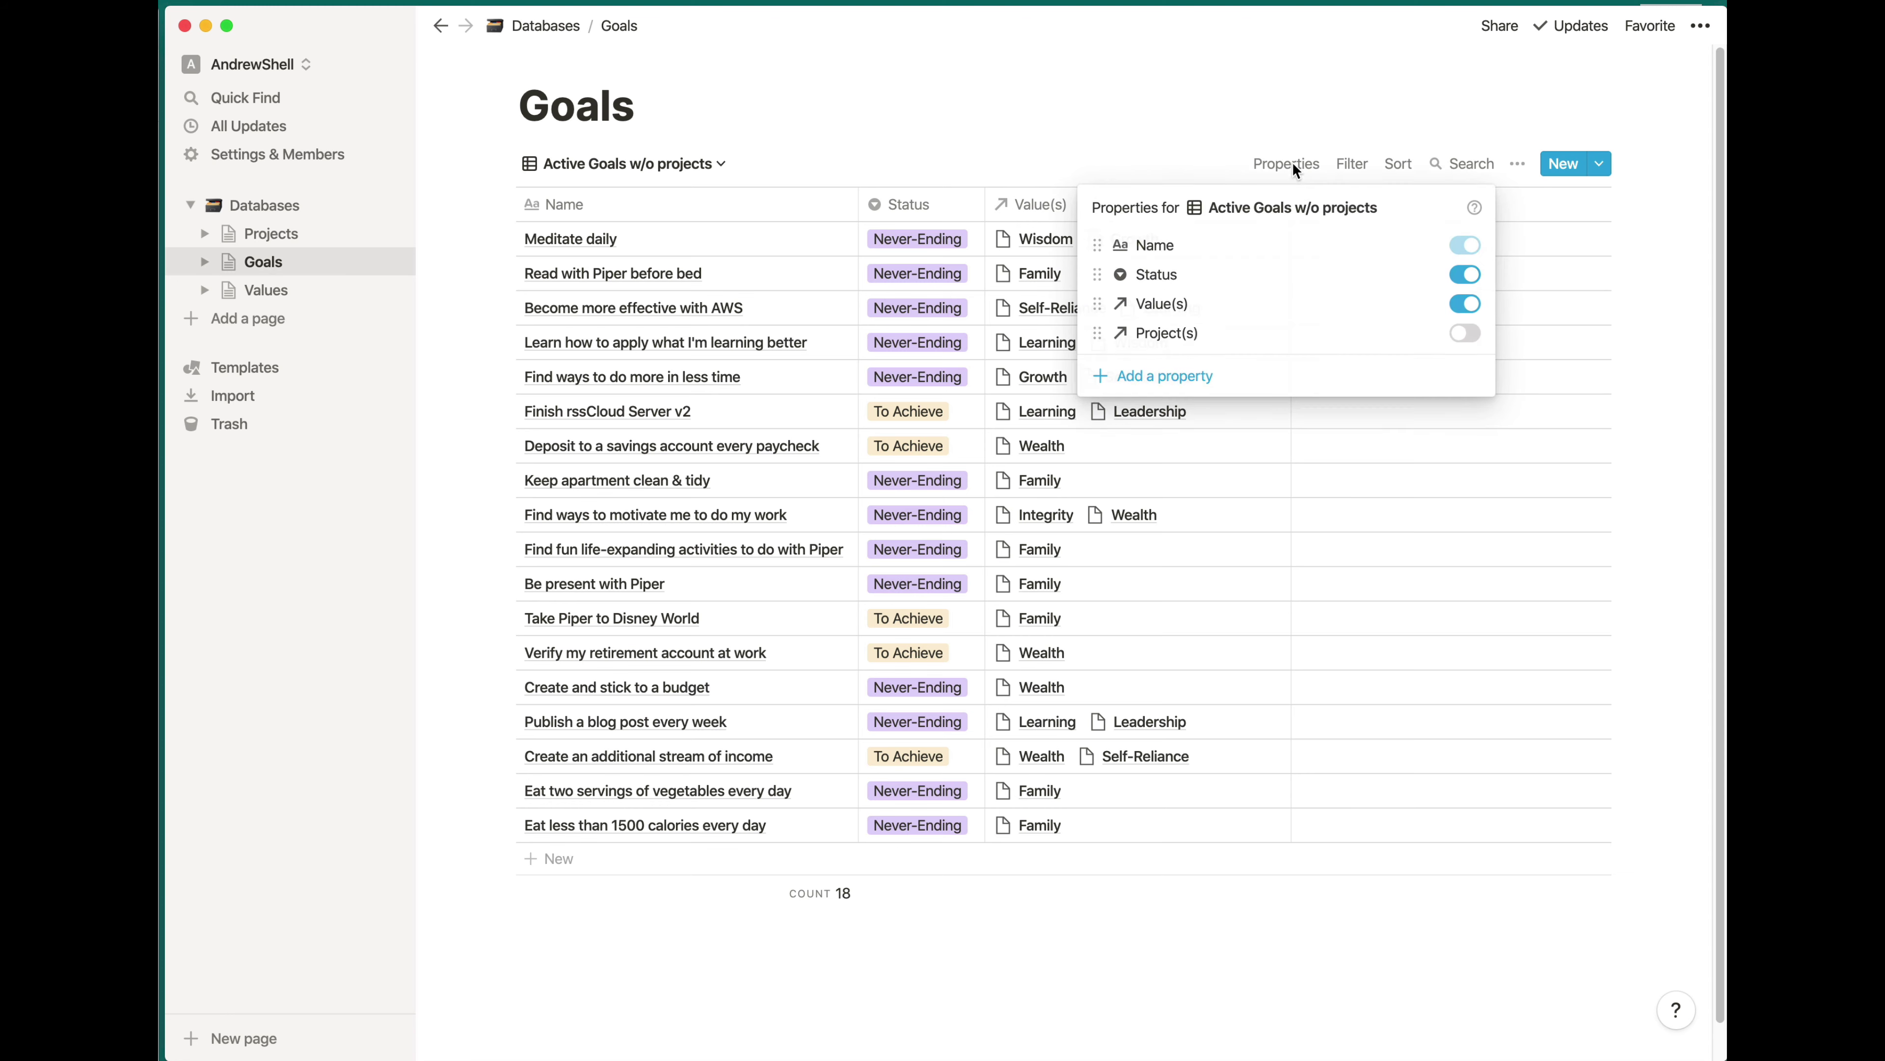
left_click(1462, 334)
left_click(1289, 108)
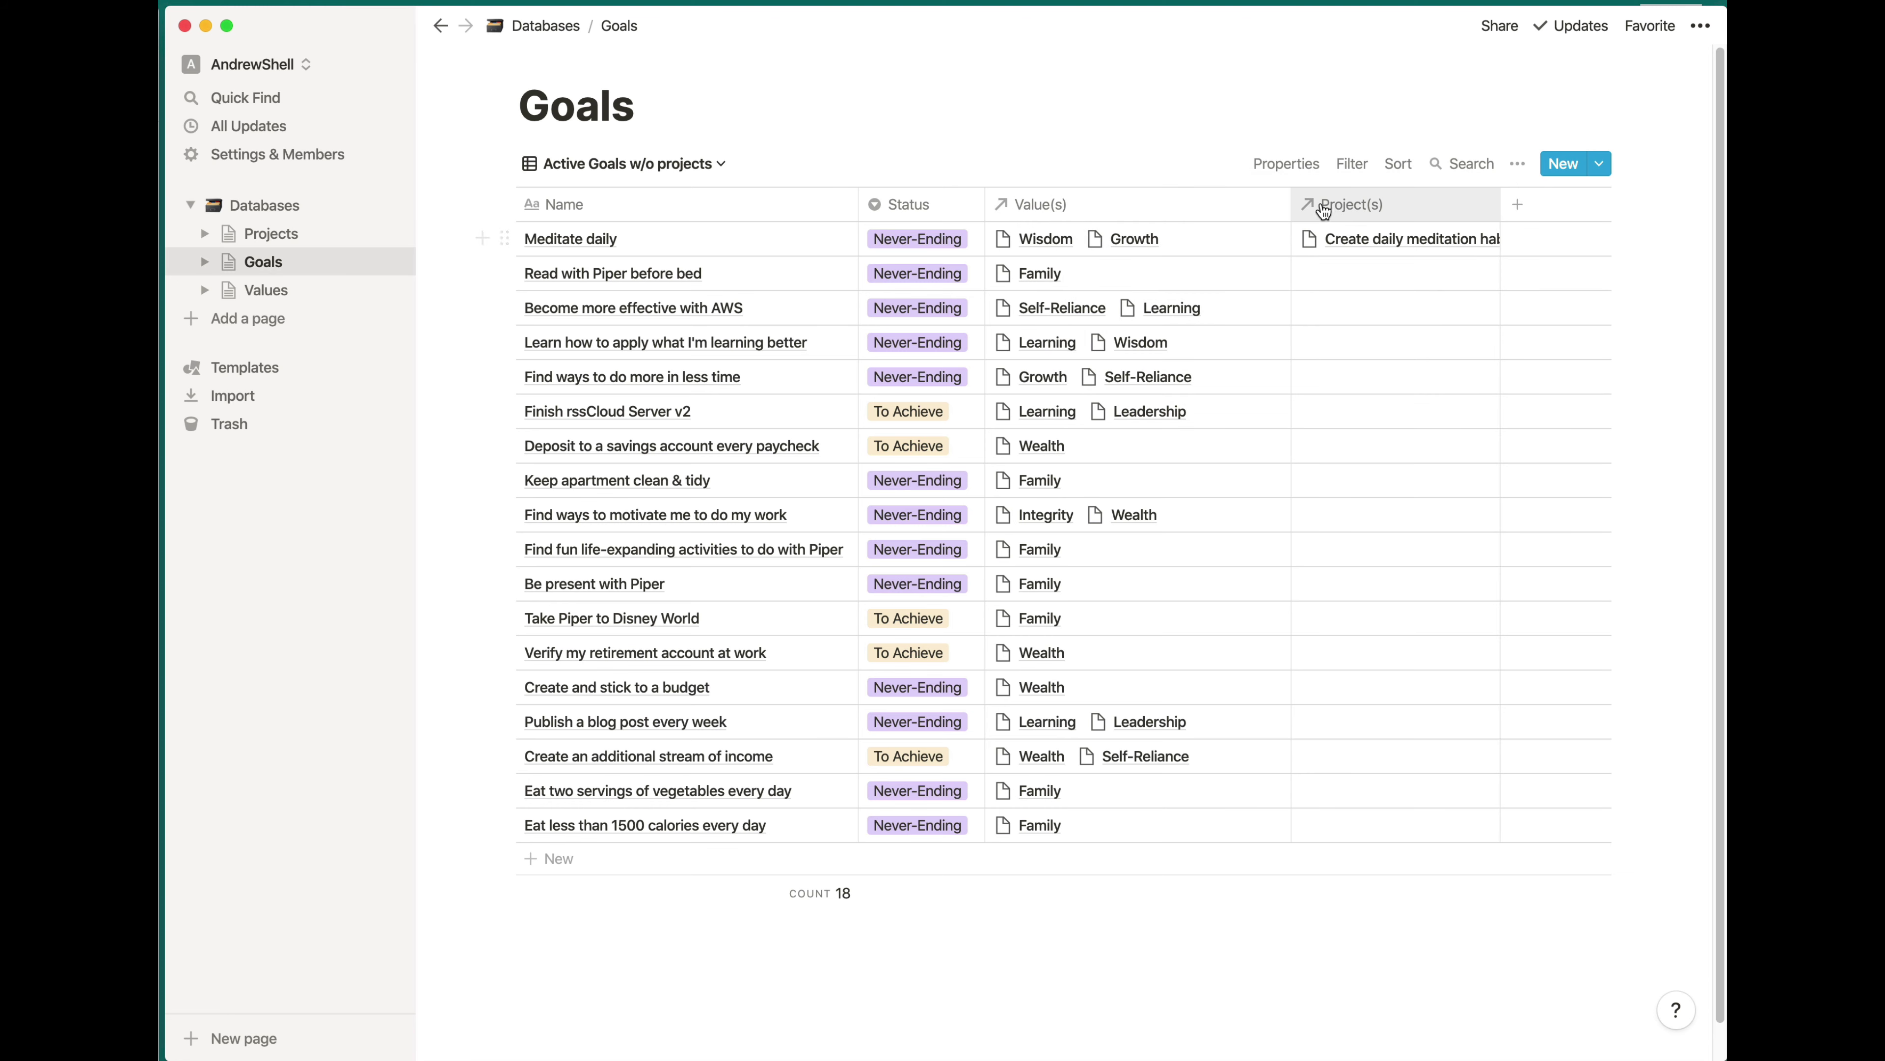
Hide the Project(s) property in the "Active Goals w/o projects" view
left_click(1265, 165)
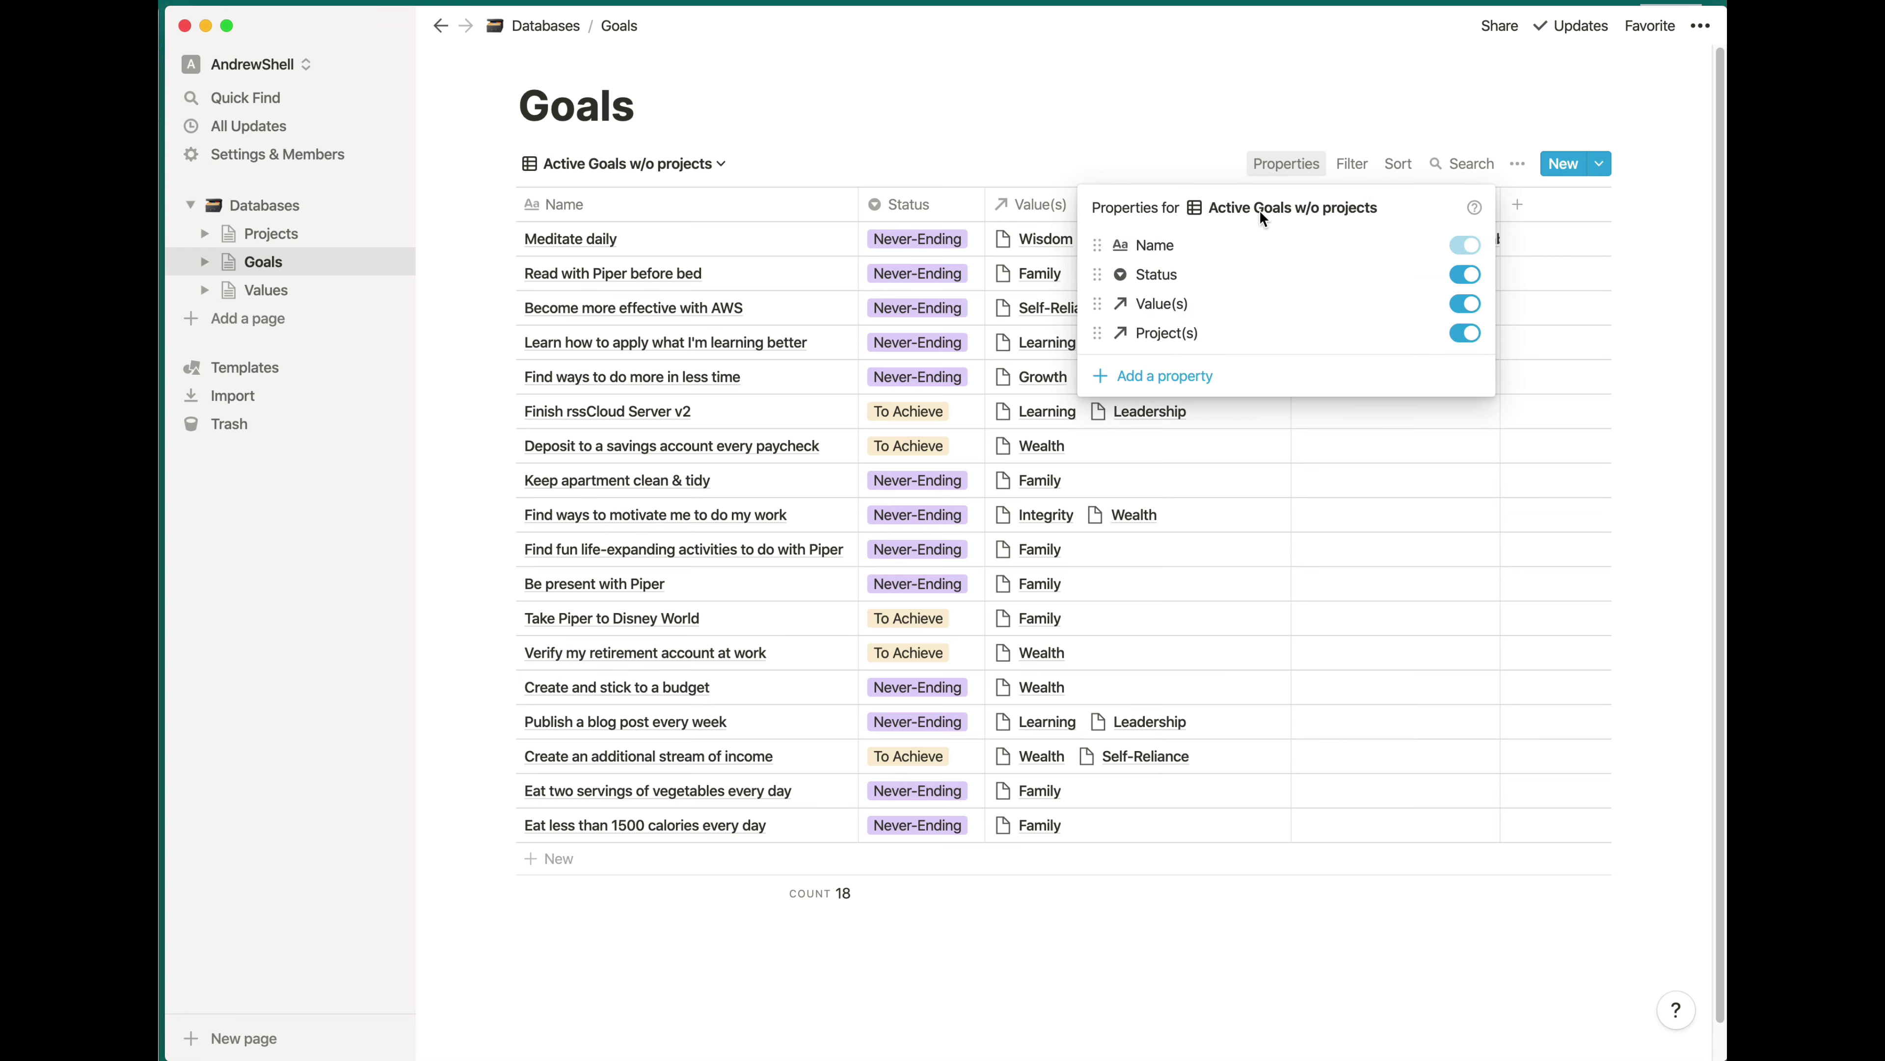
left_click(1470, 335)
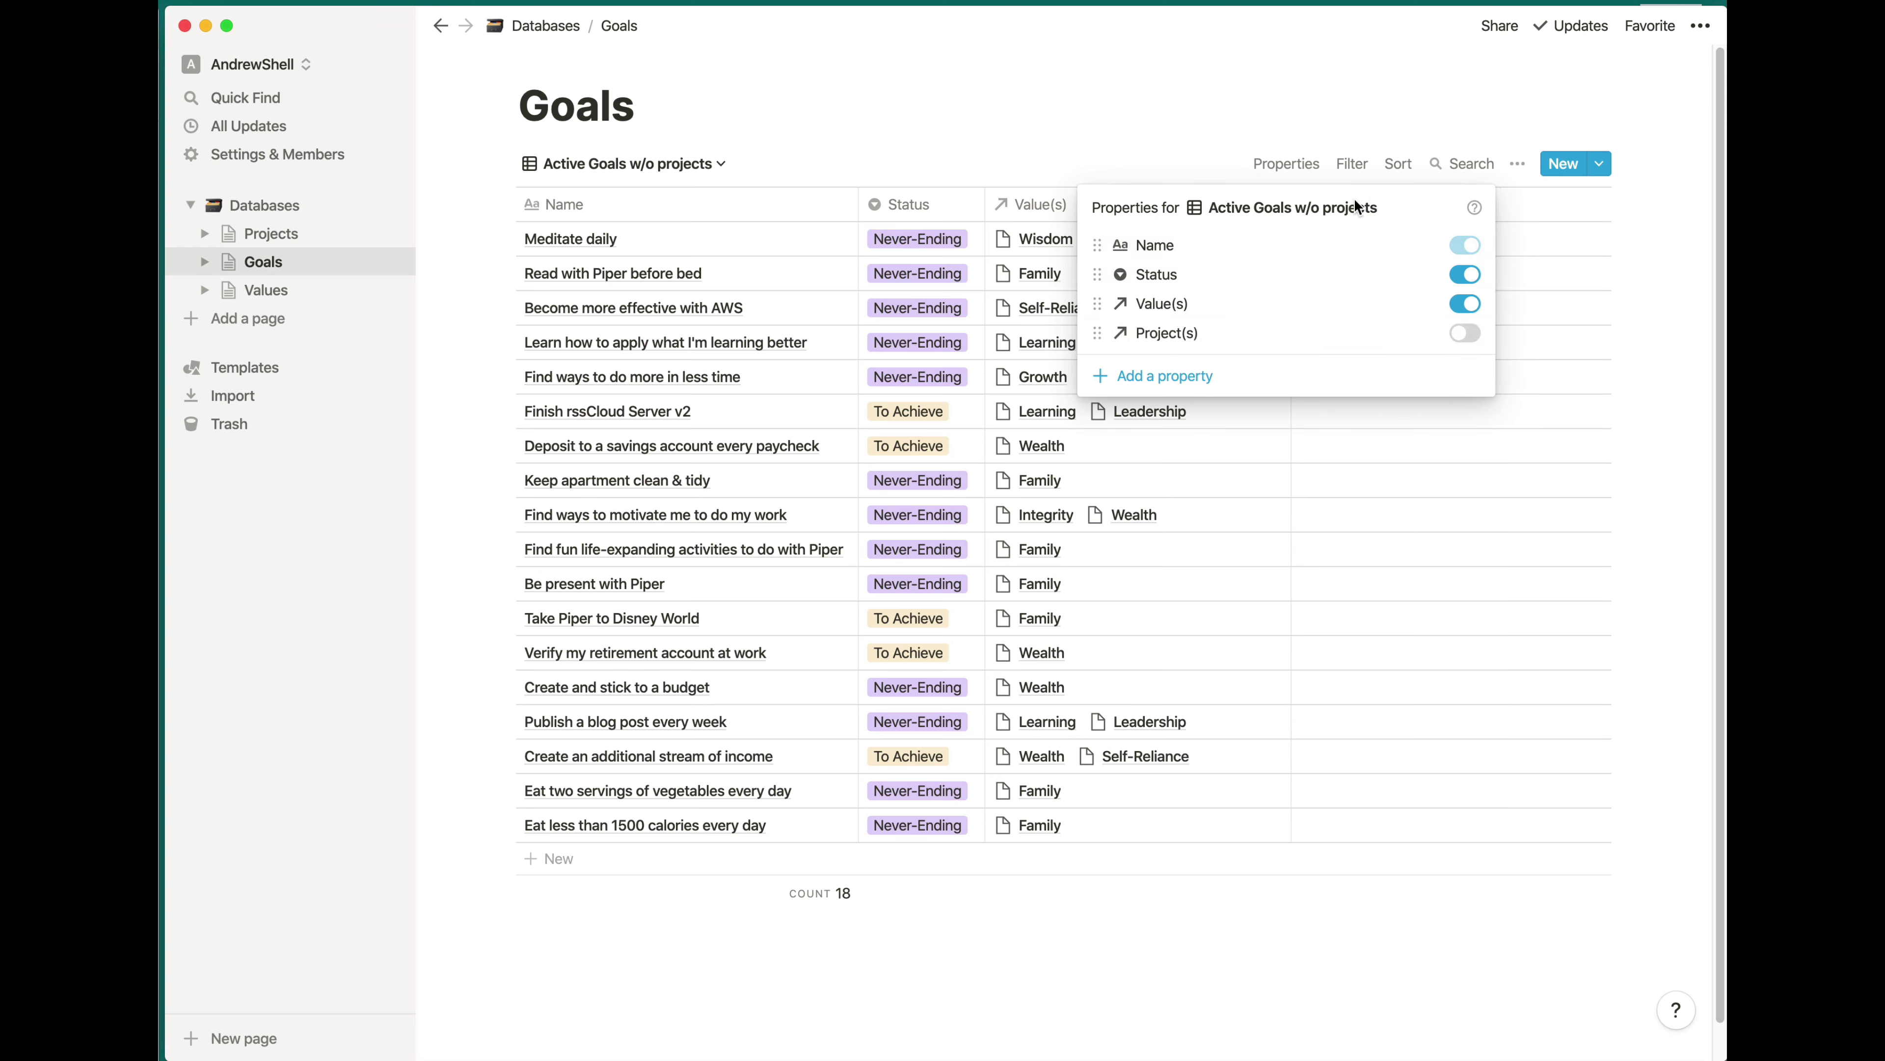
left_click(1435, 183)
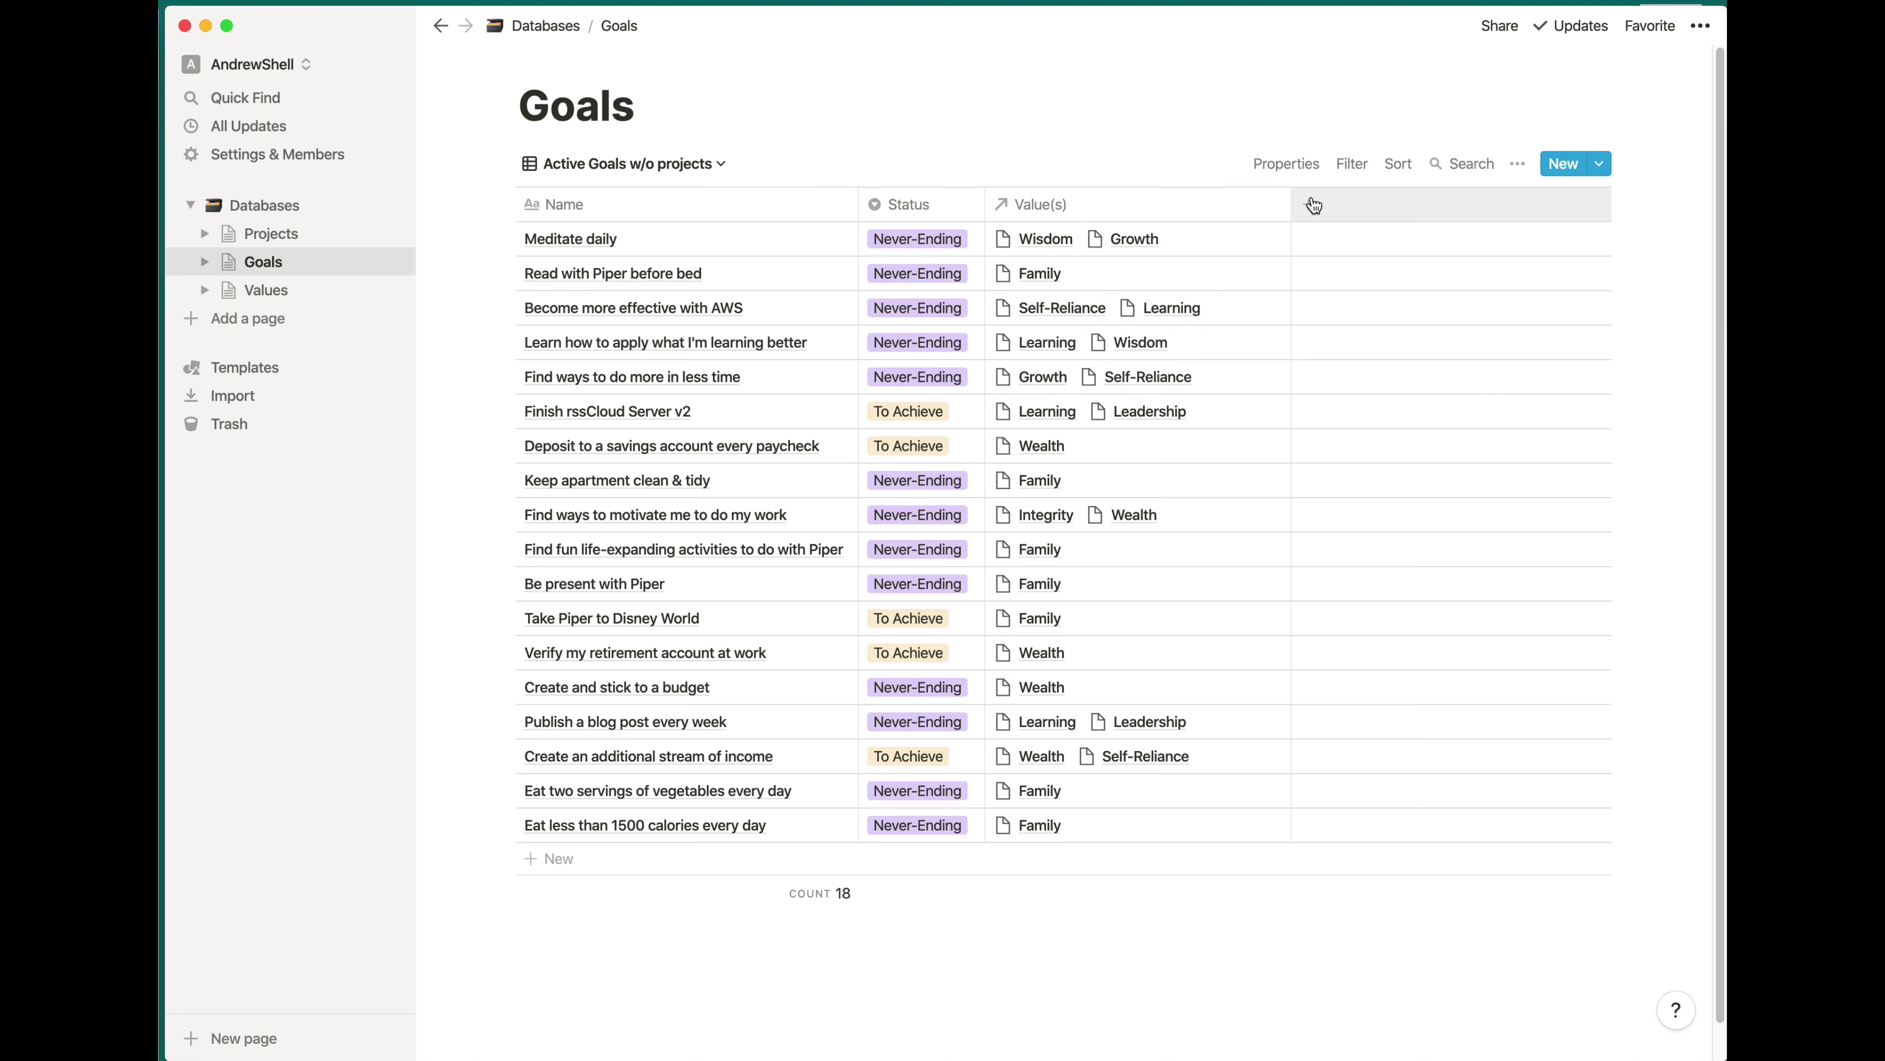
Add a property named "Current Projects" to the Goals table and set its type to Rollup
left_click(1311, 210)
mouse_move(1388, 321)
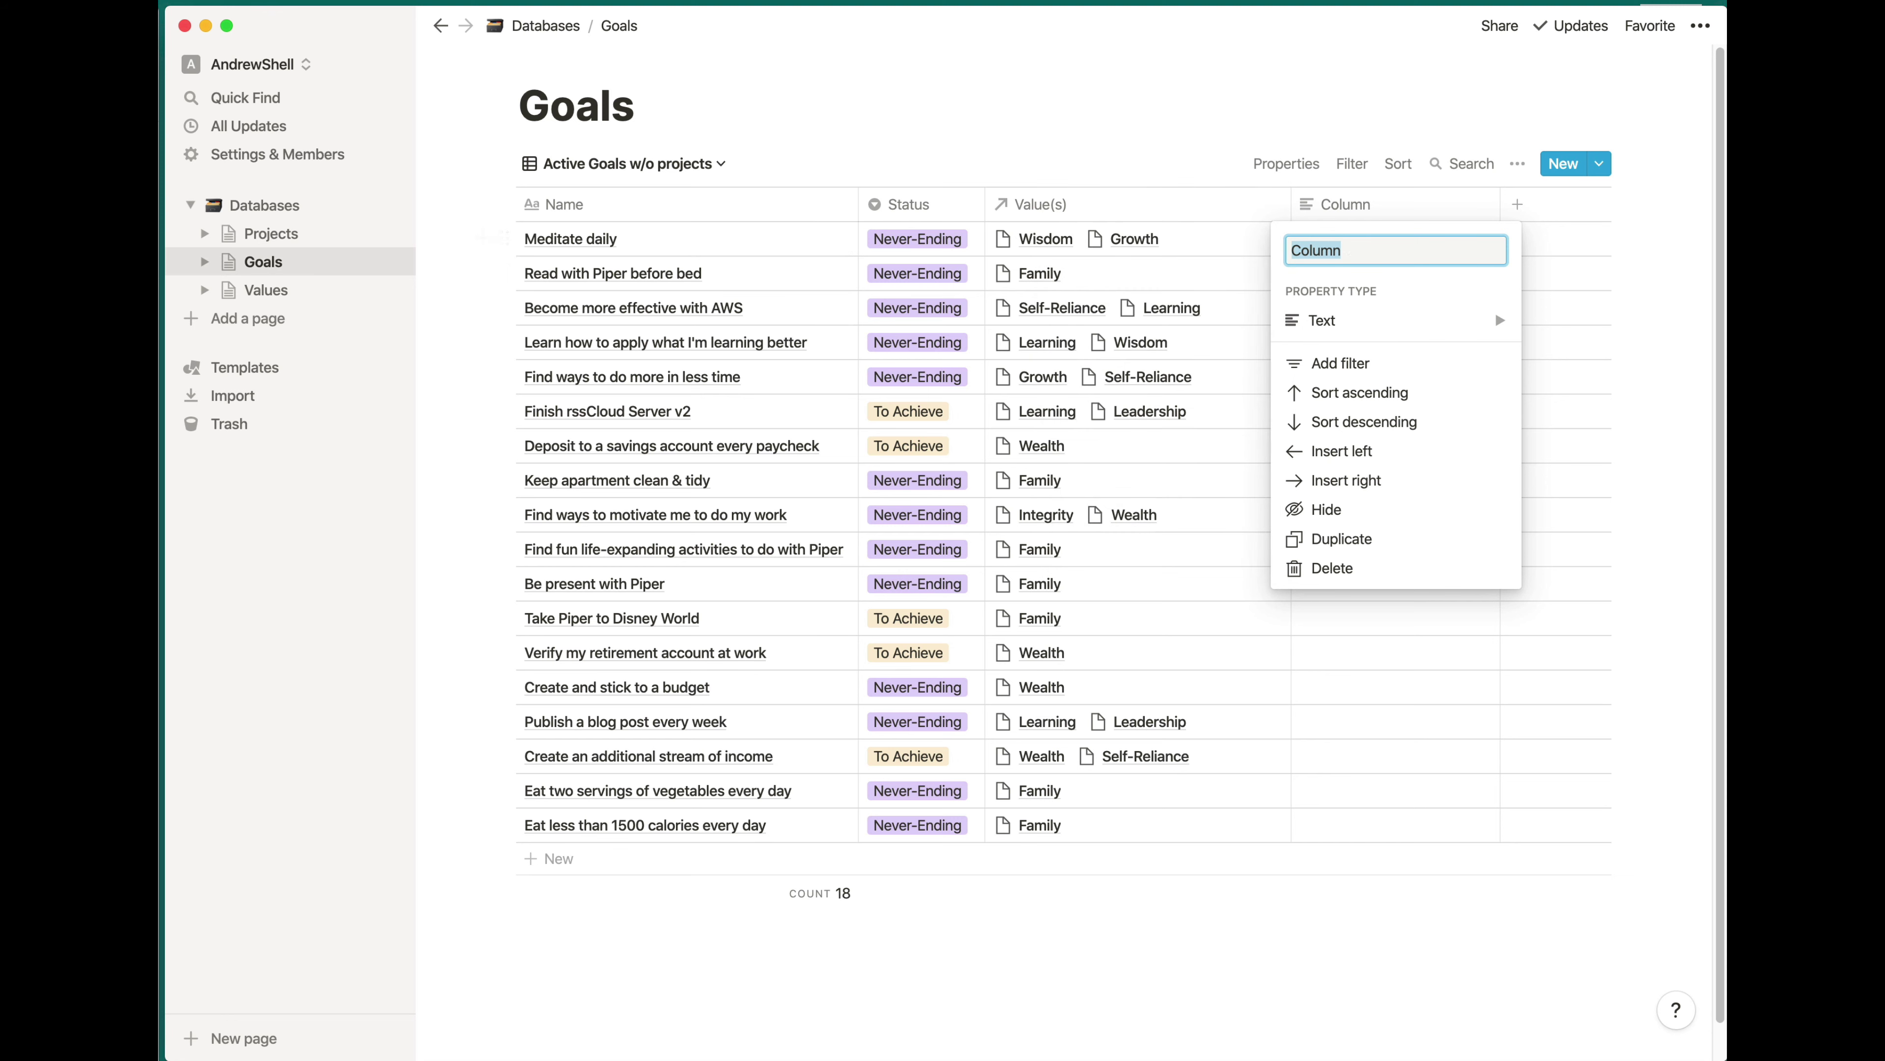
type("Current Projects")
mouse_move(1328, 319)
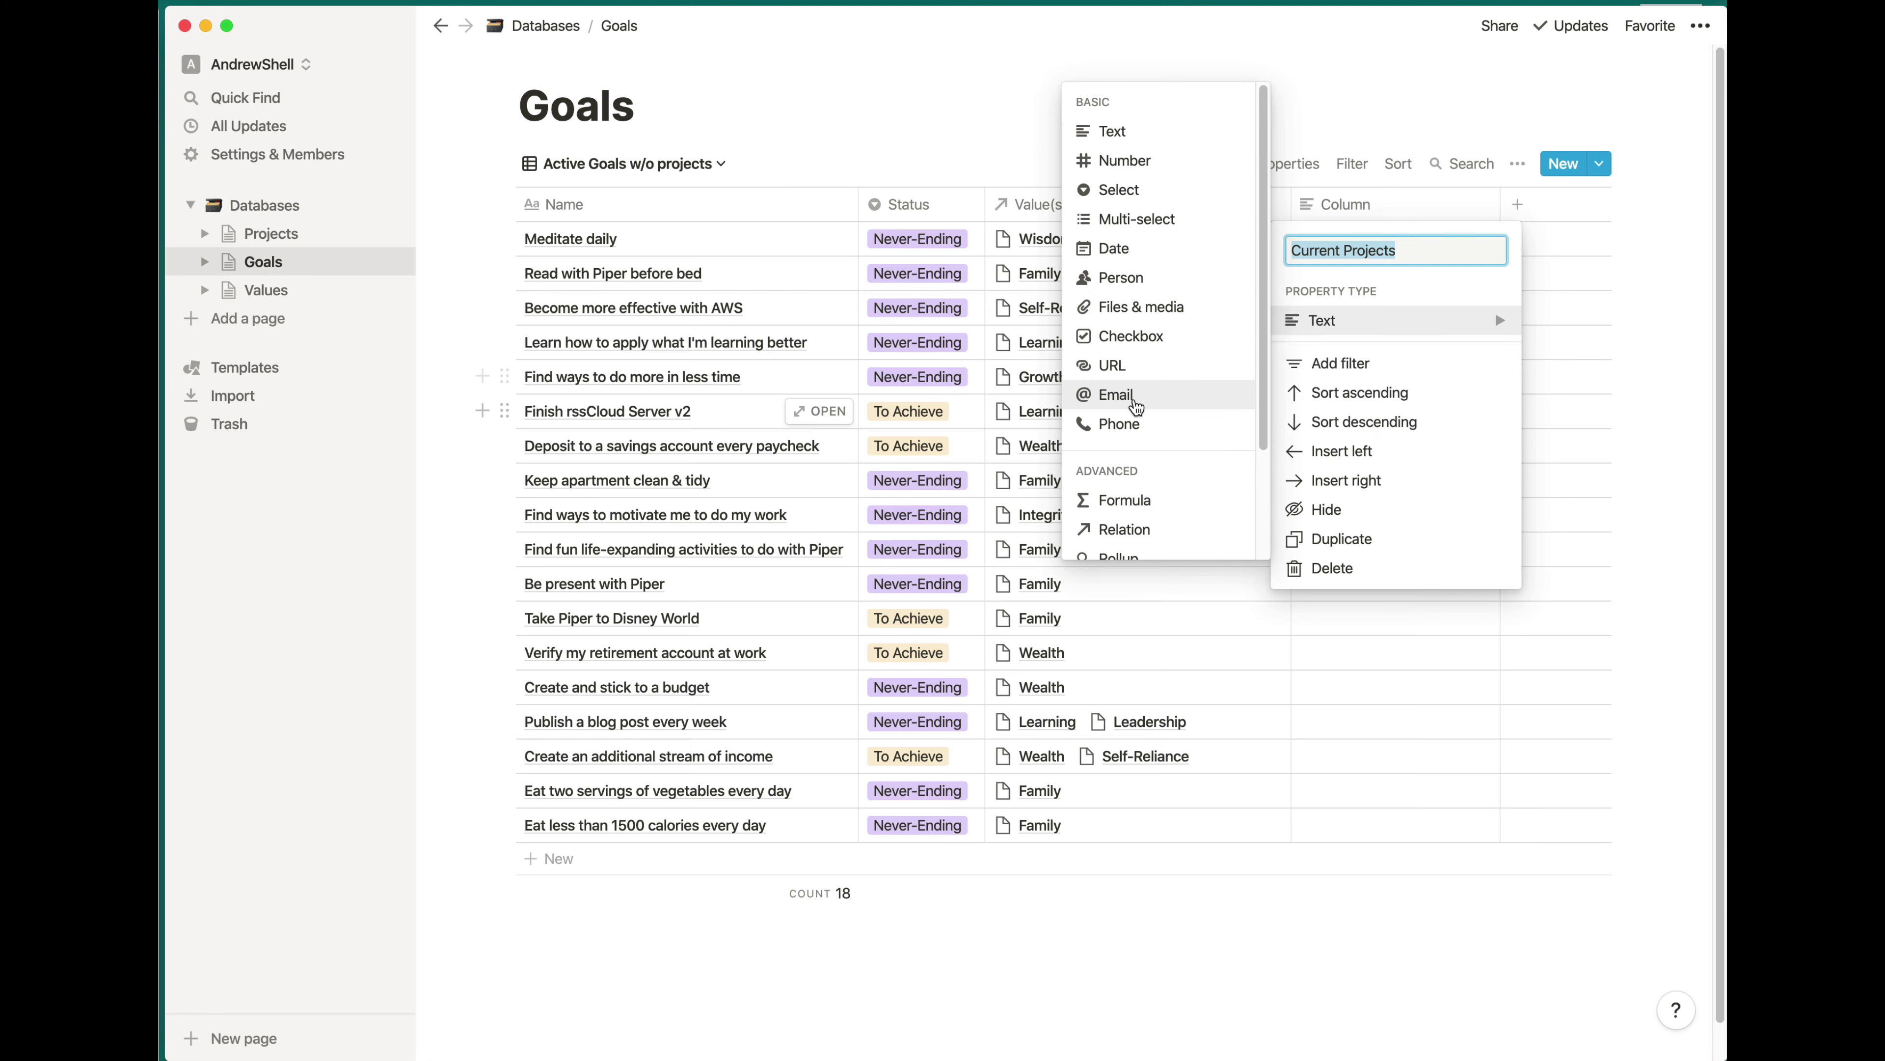
left_click(1127, 550)
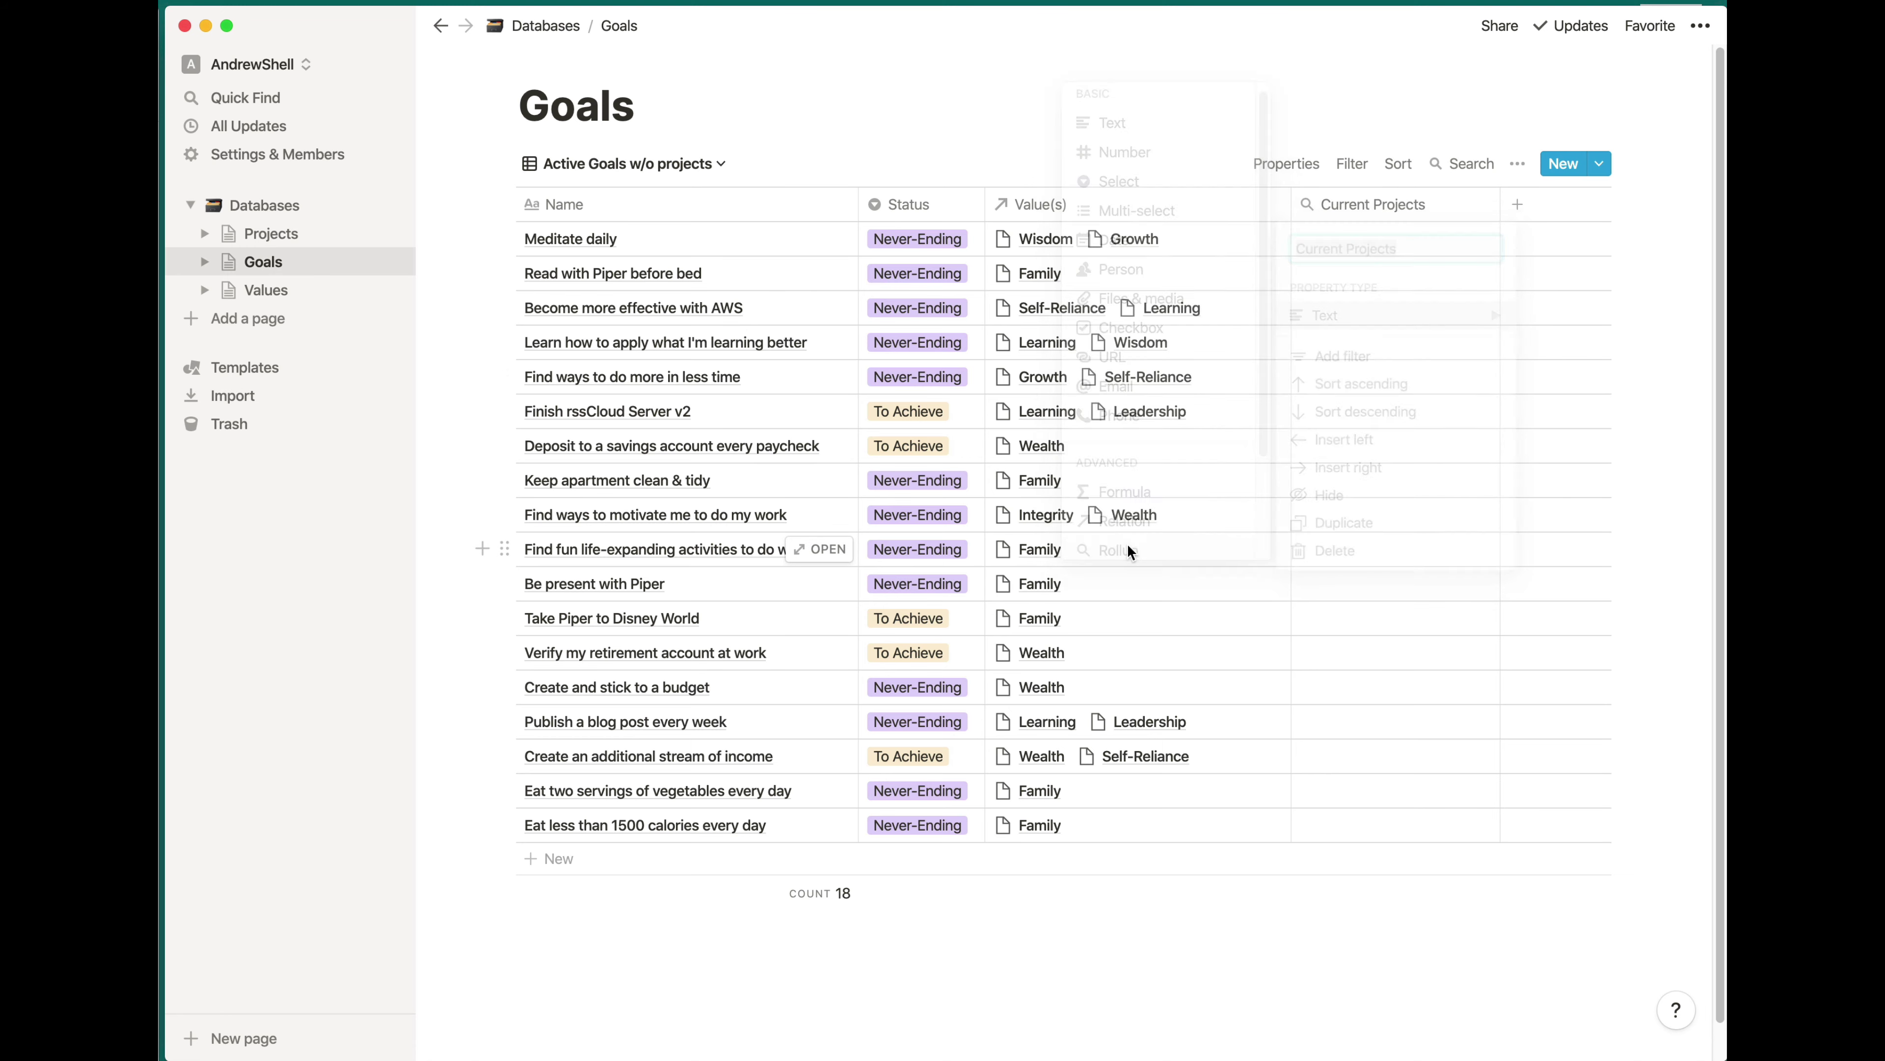
Configure the Current Projects rollup with relation Project(s), property "Is Current?" and calculation Checked, and narrow its column
left_click(1357, 200)
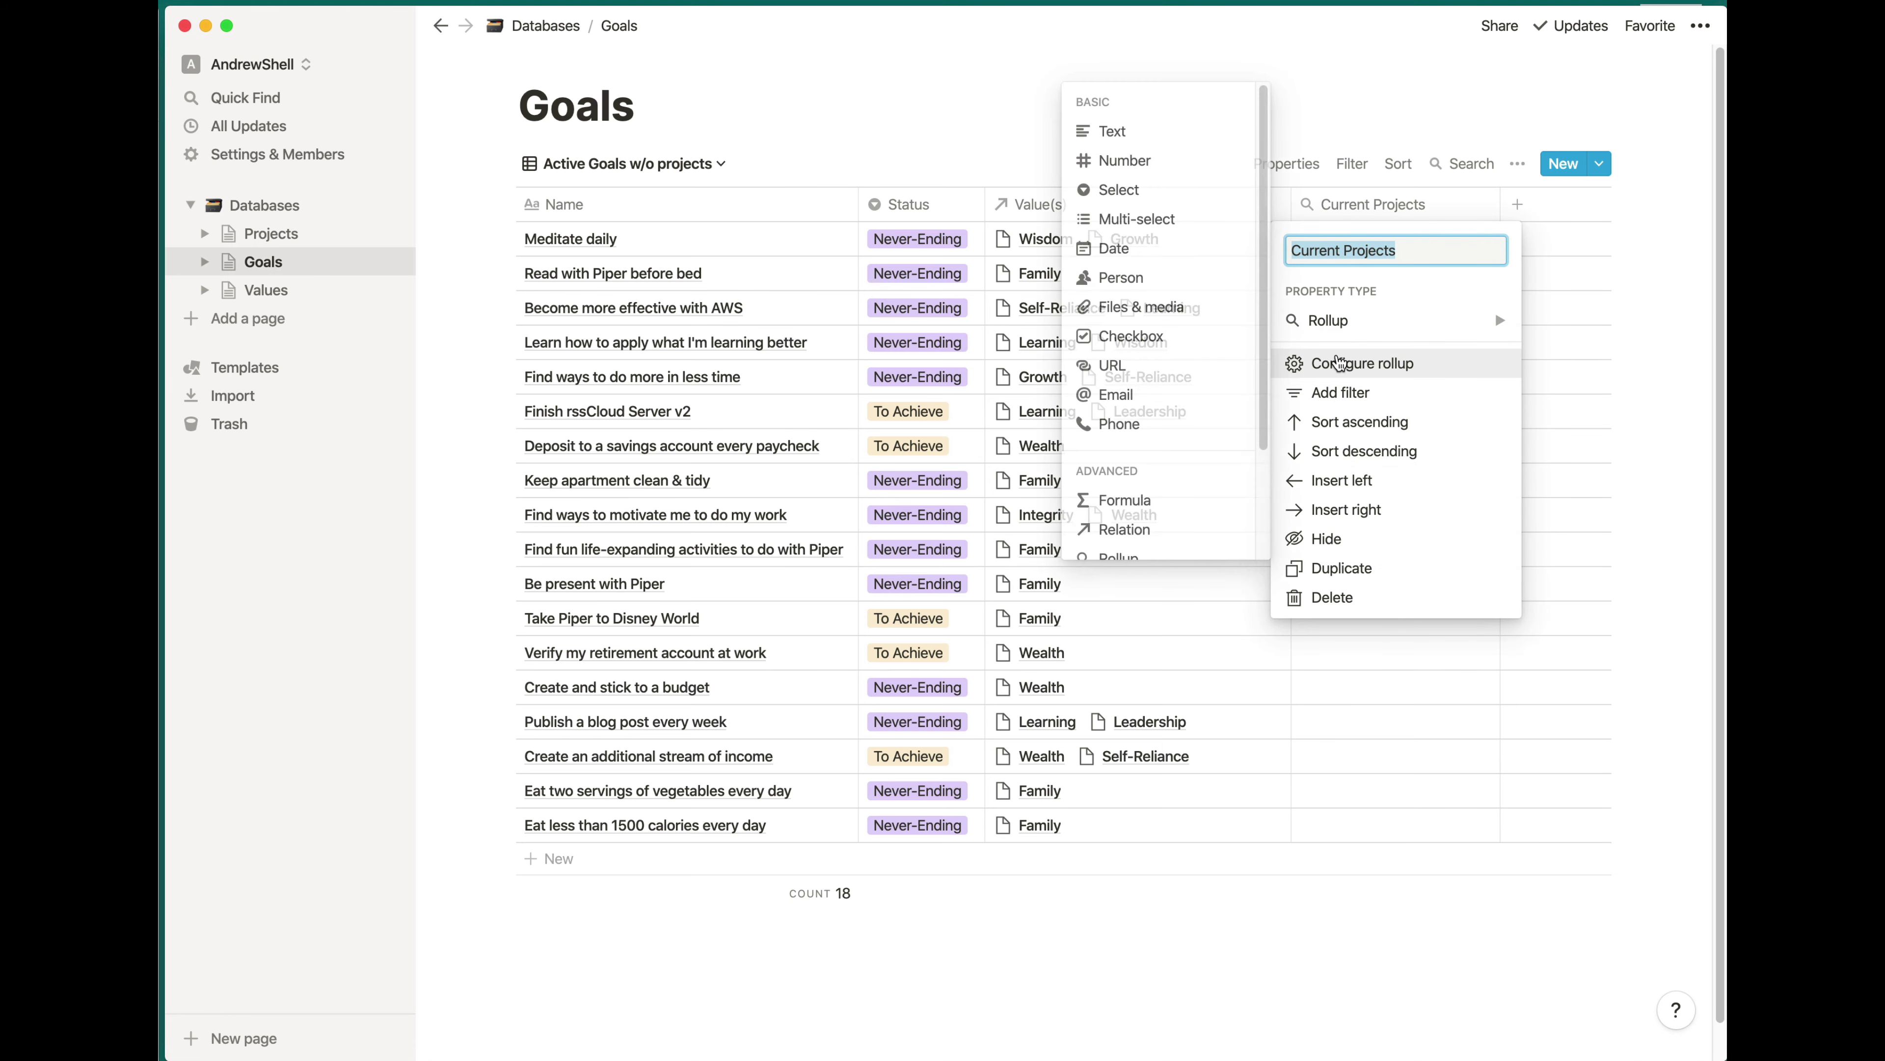
left_click(1340, 362)
left_click(1358, 306)
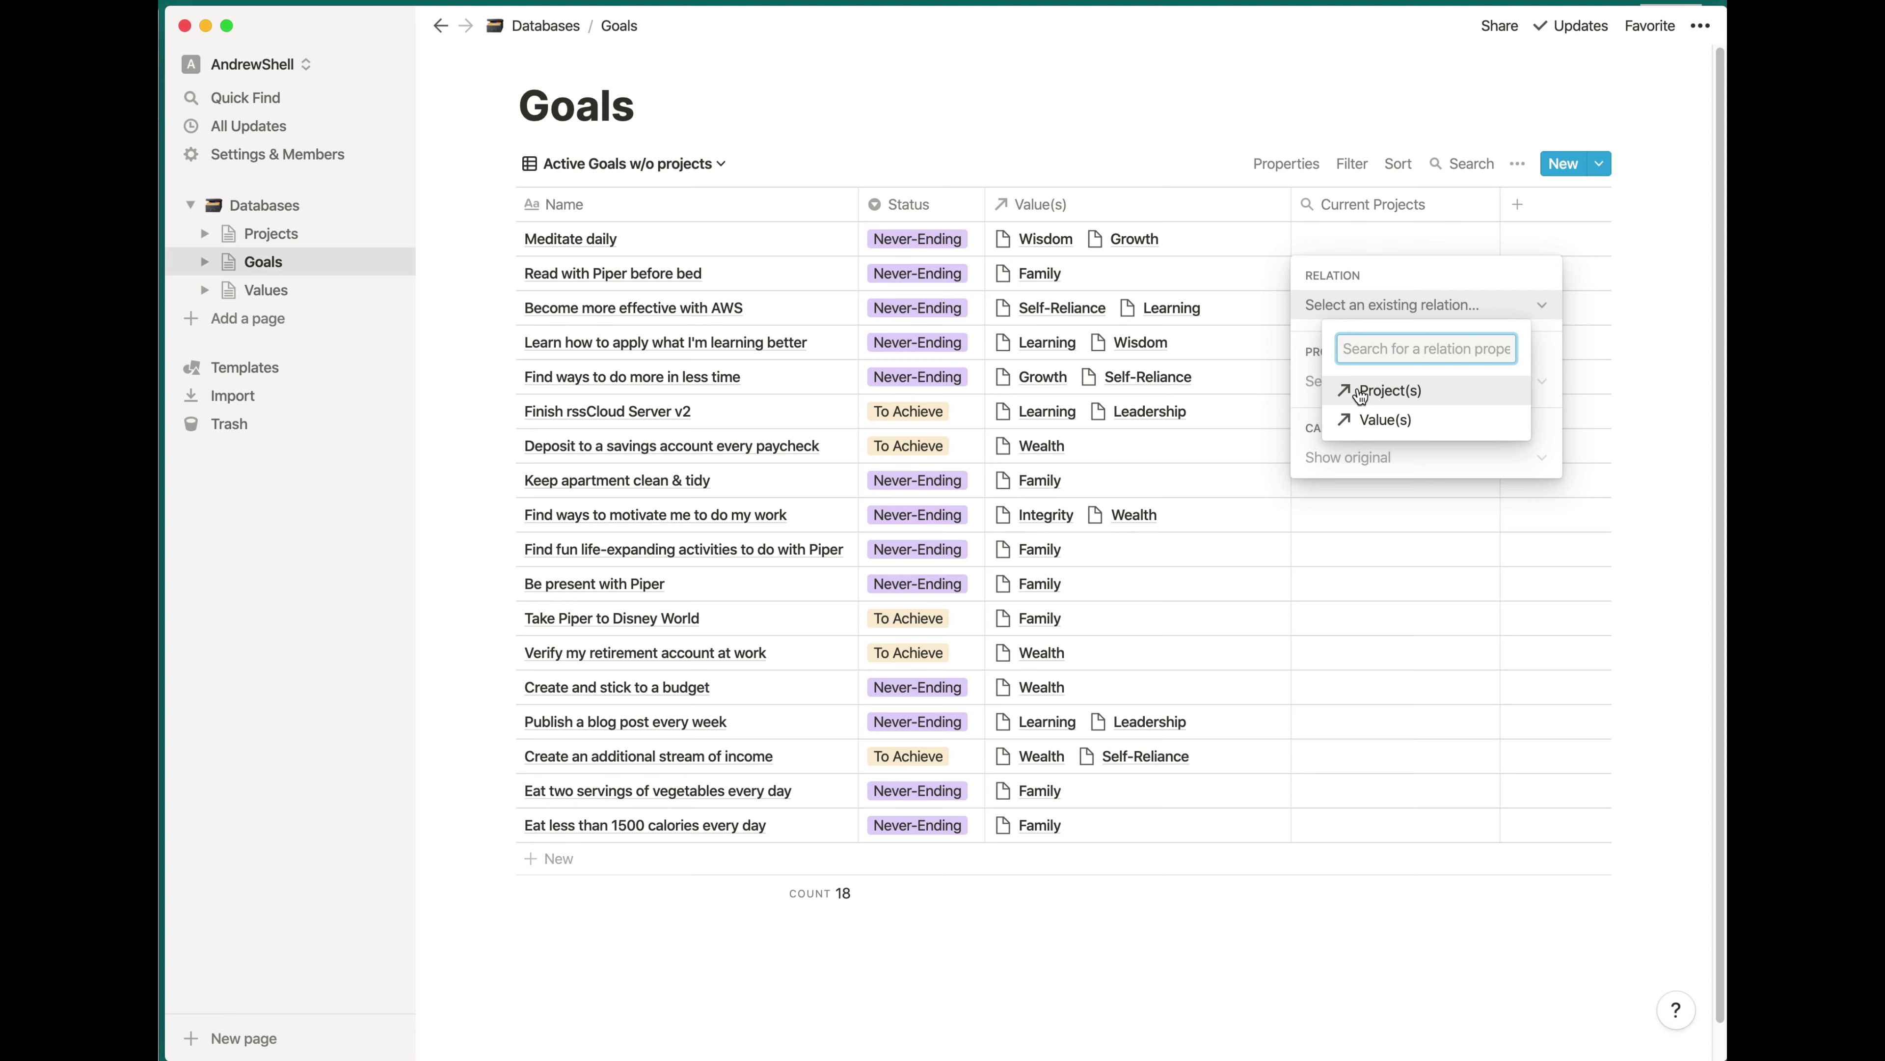
left_click(1390, 392)
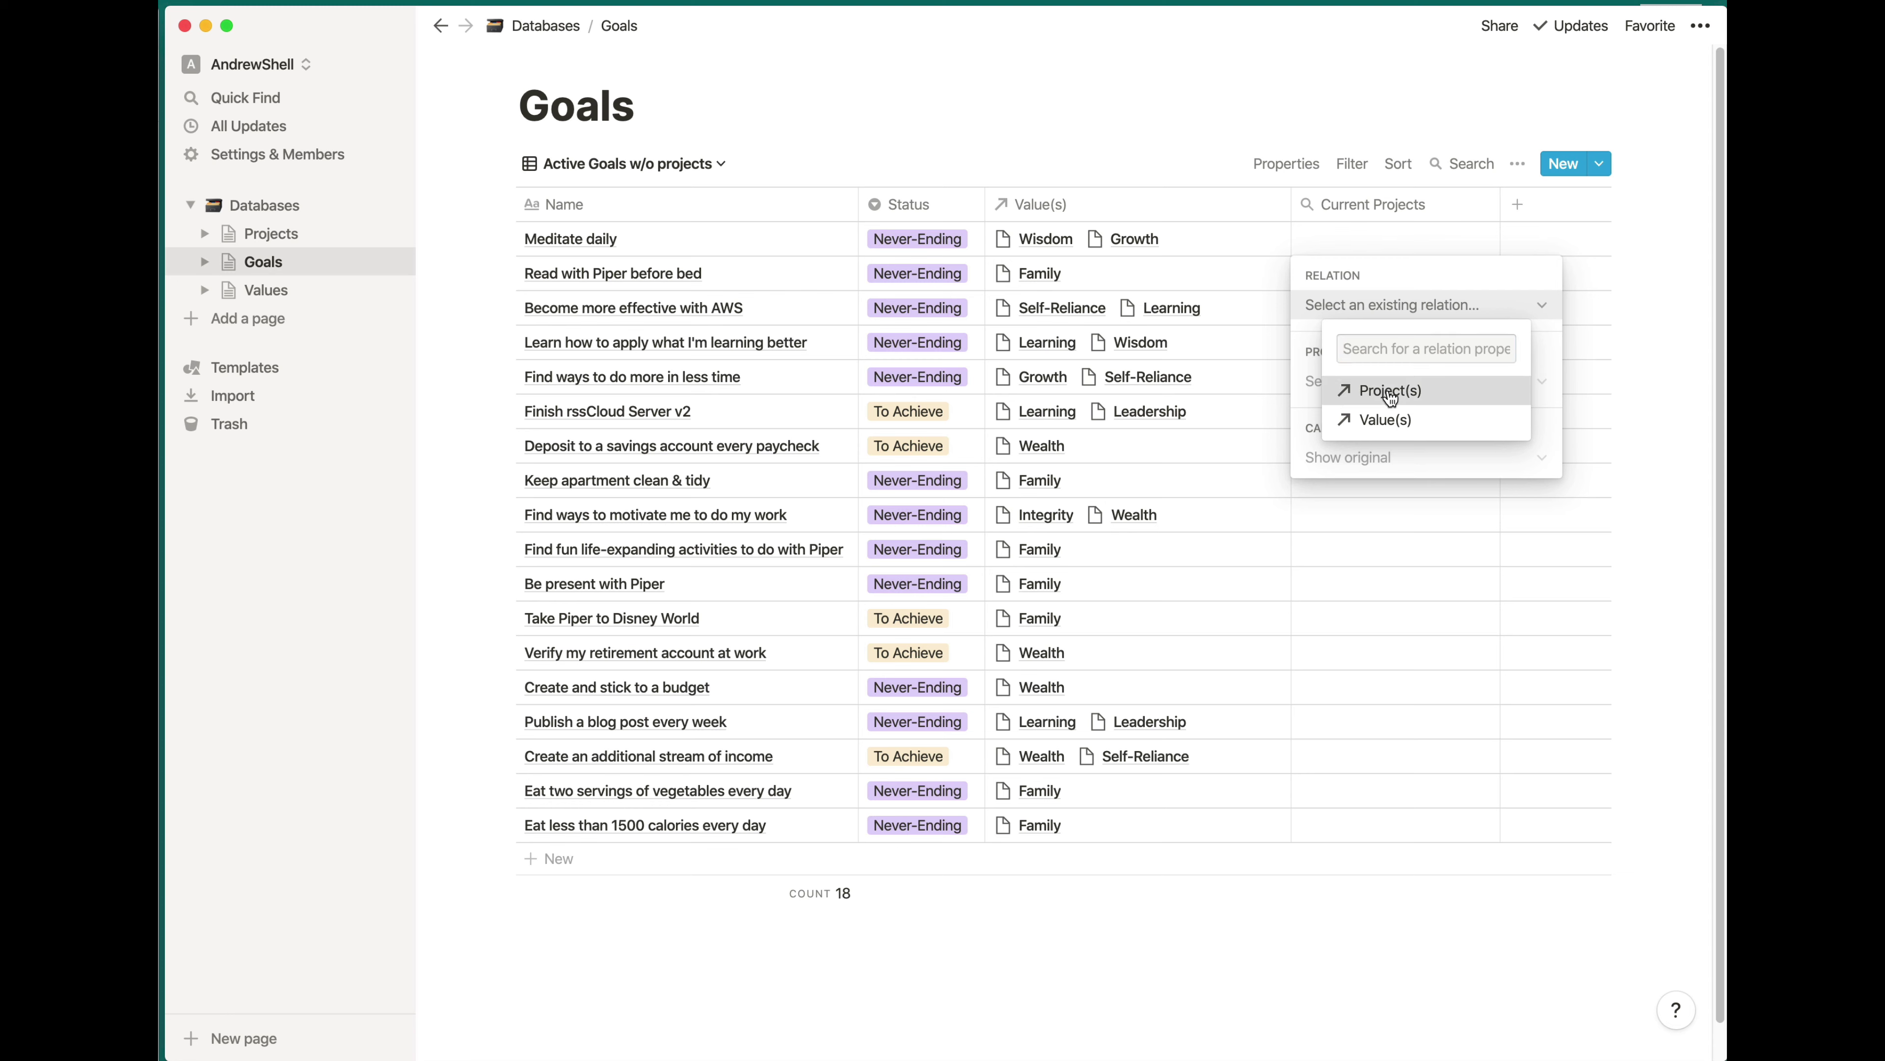
left_click(1355, 380)
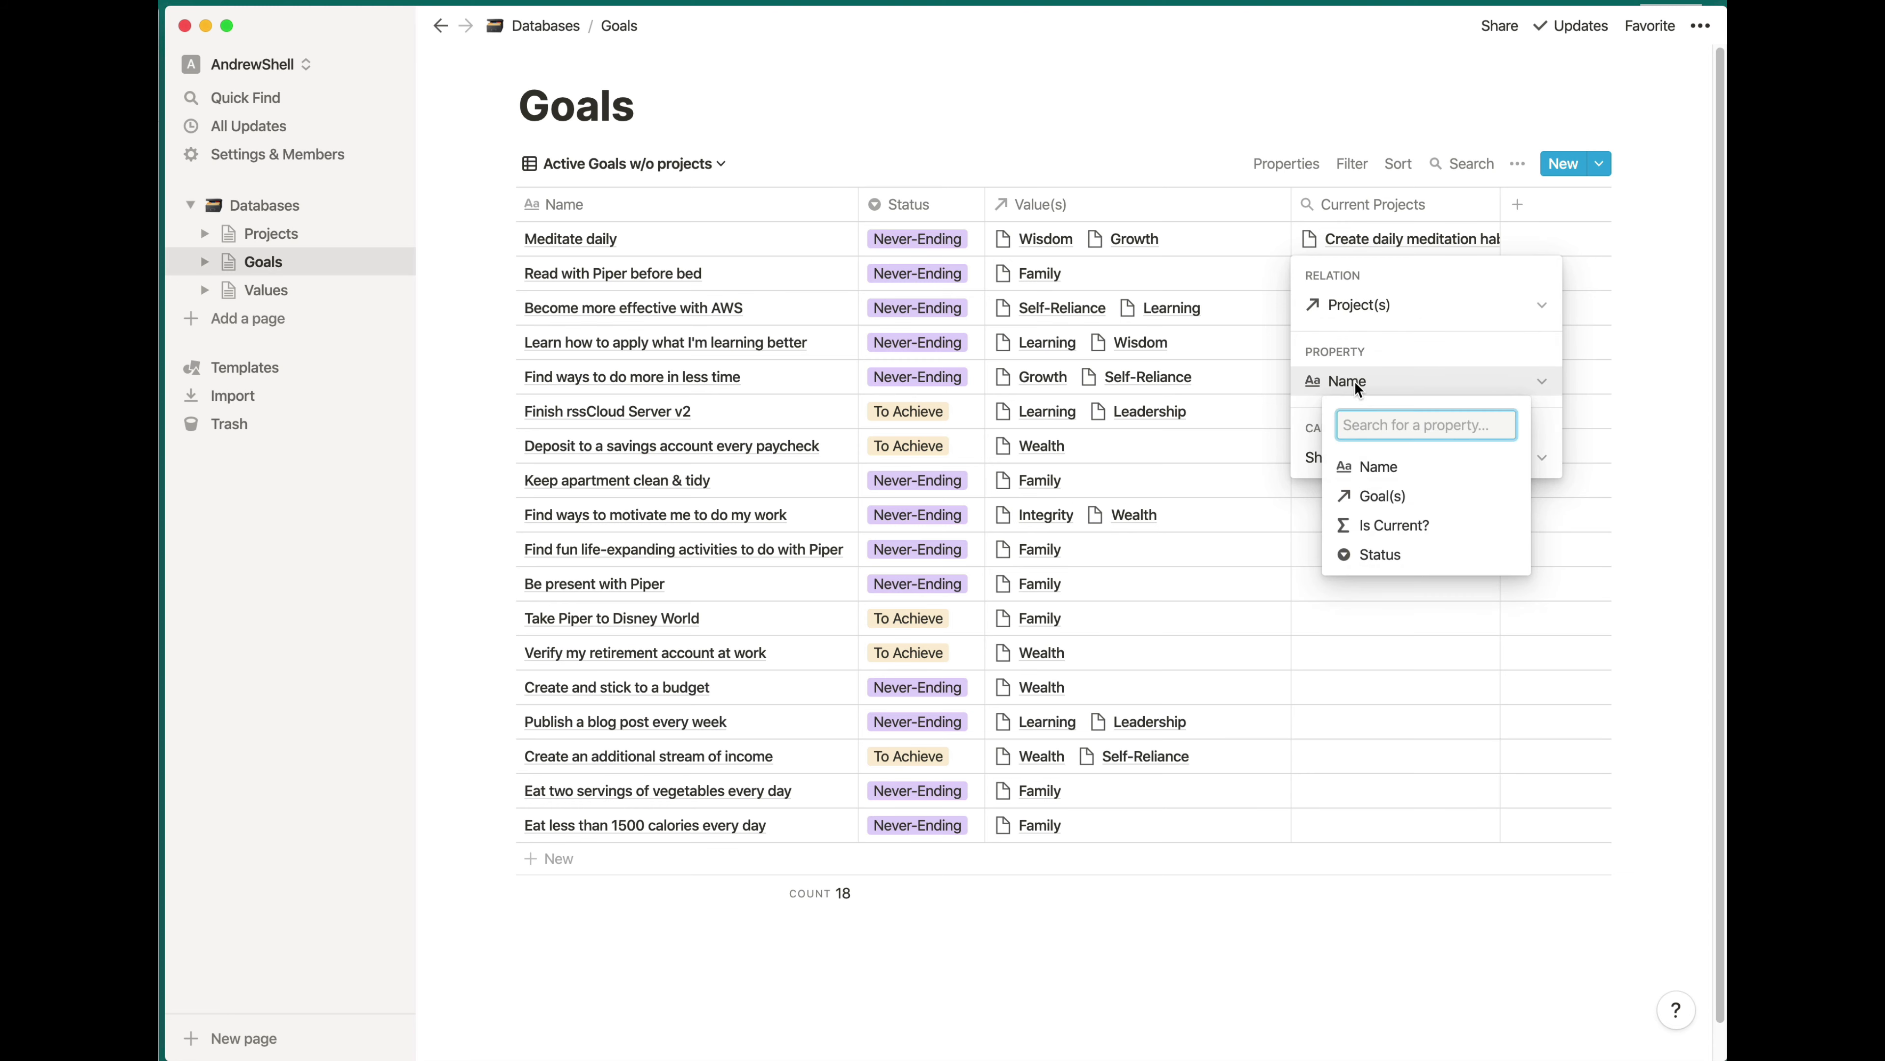
left_click(1385, 524)
left_click(1410, 459)
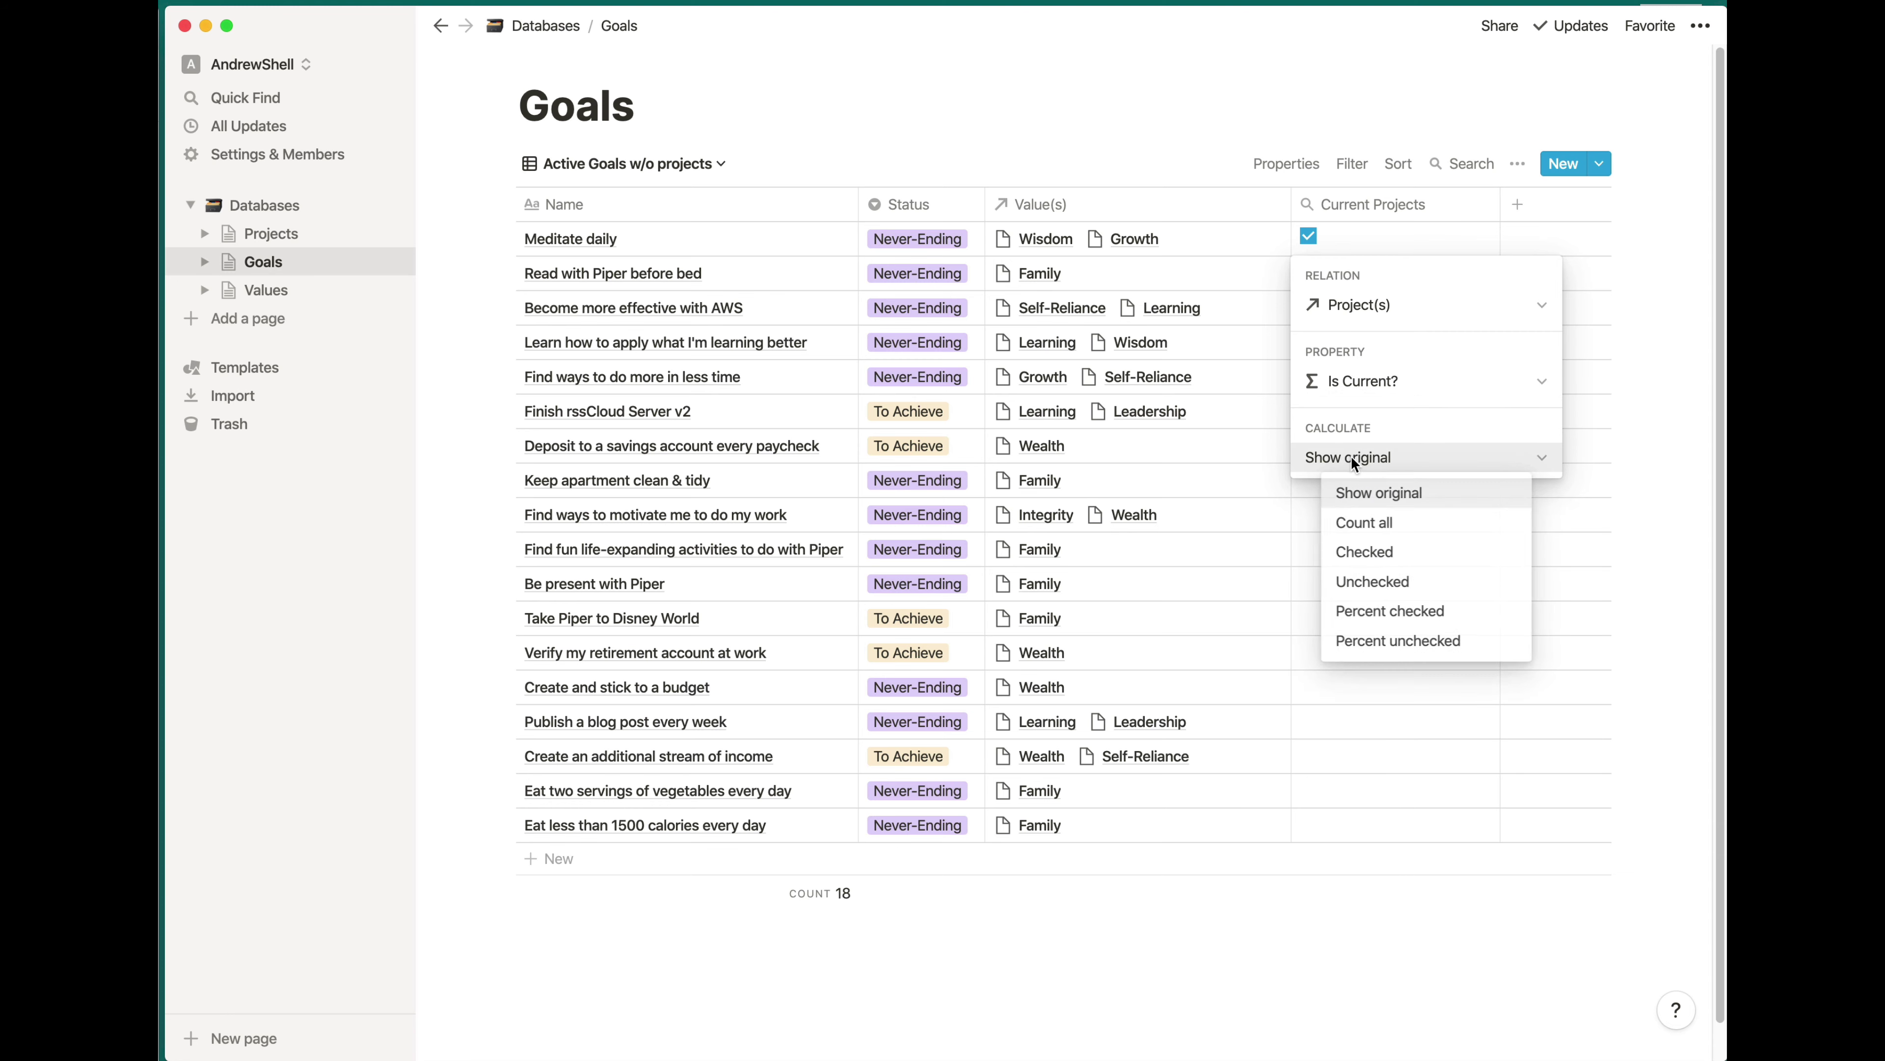
left_click(1368, 552)
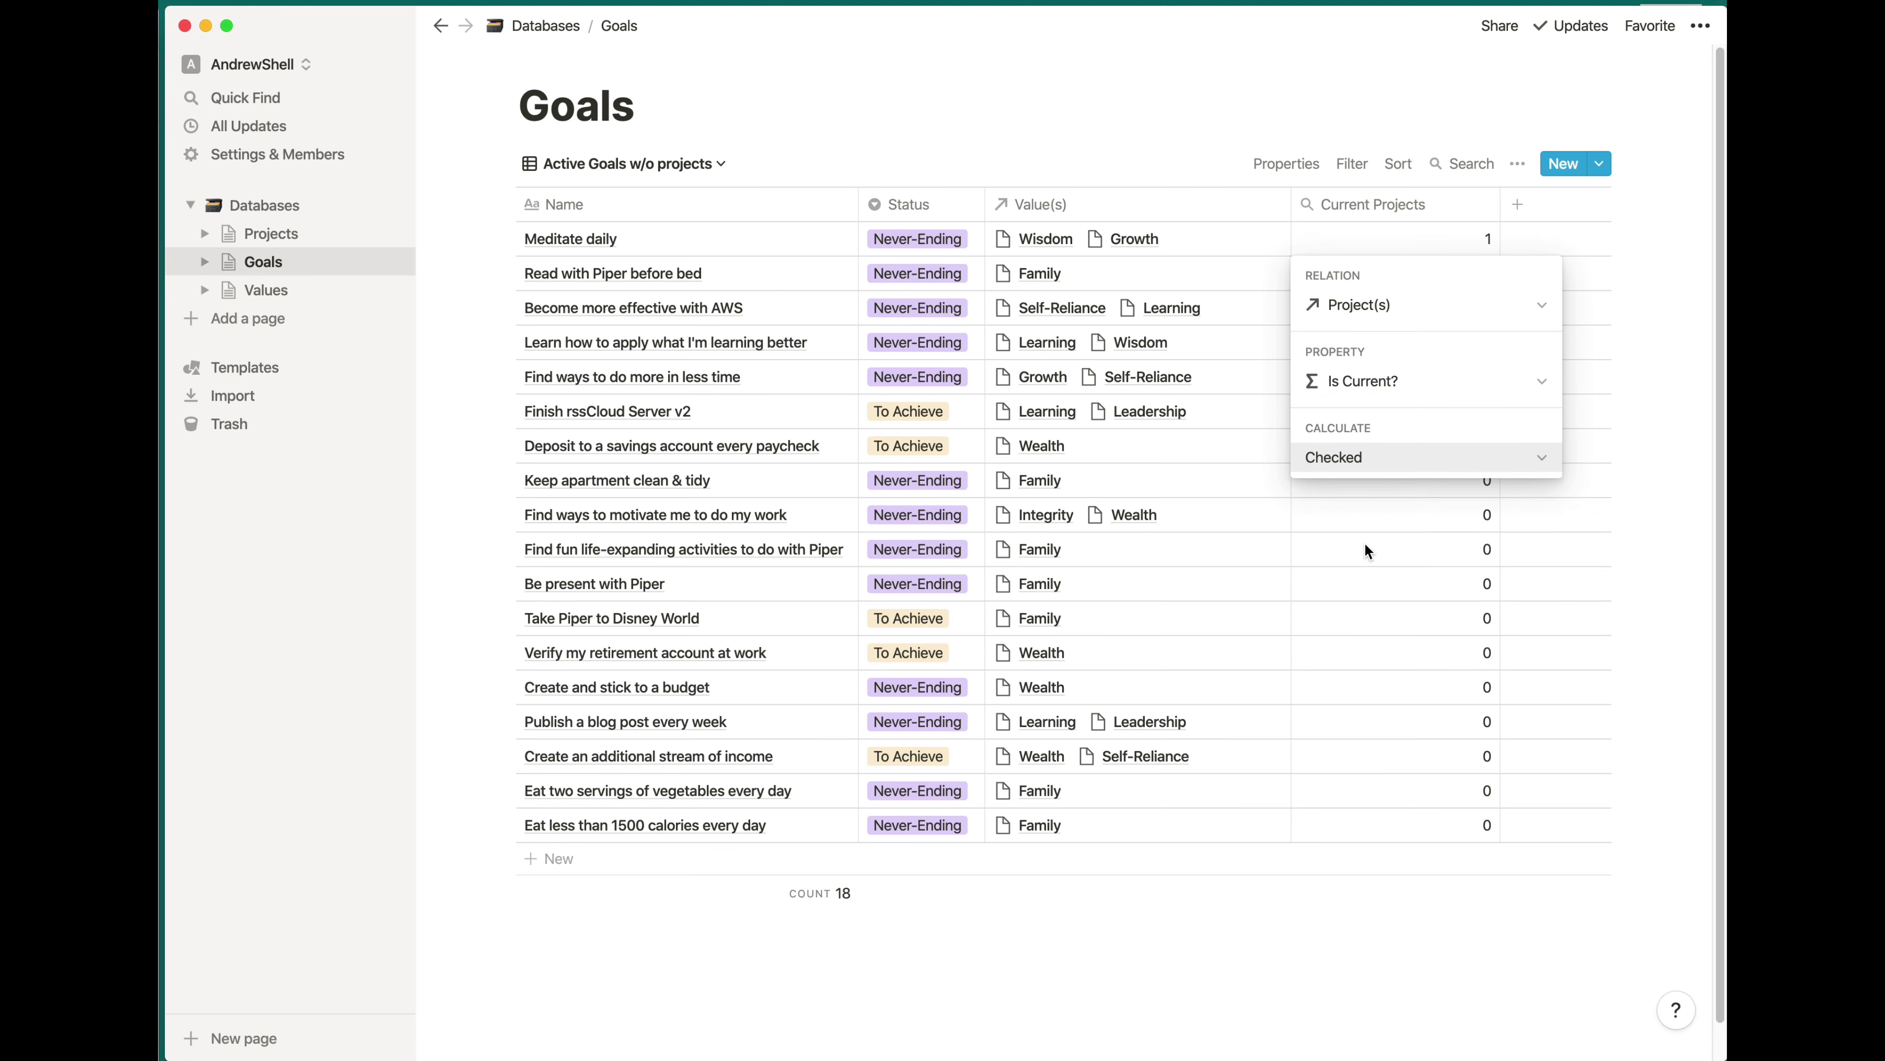
key("Escape")
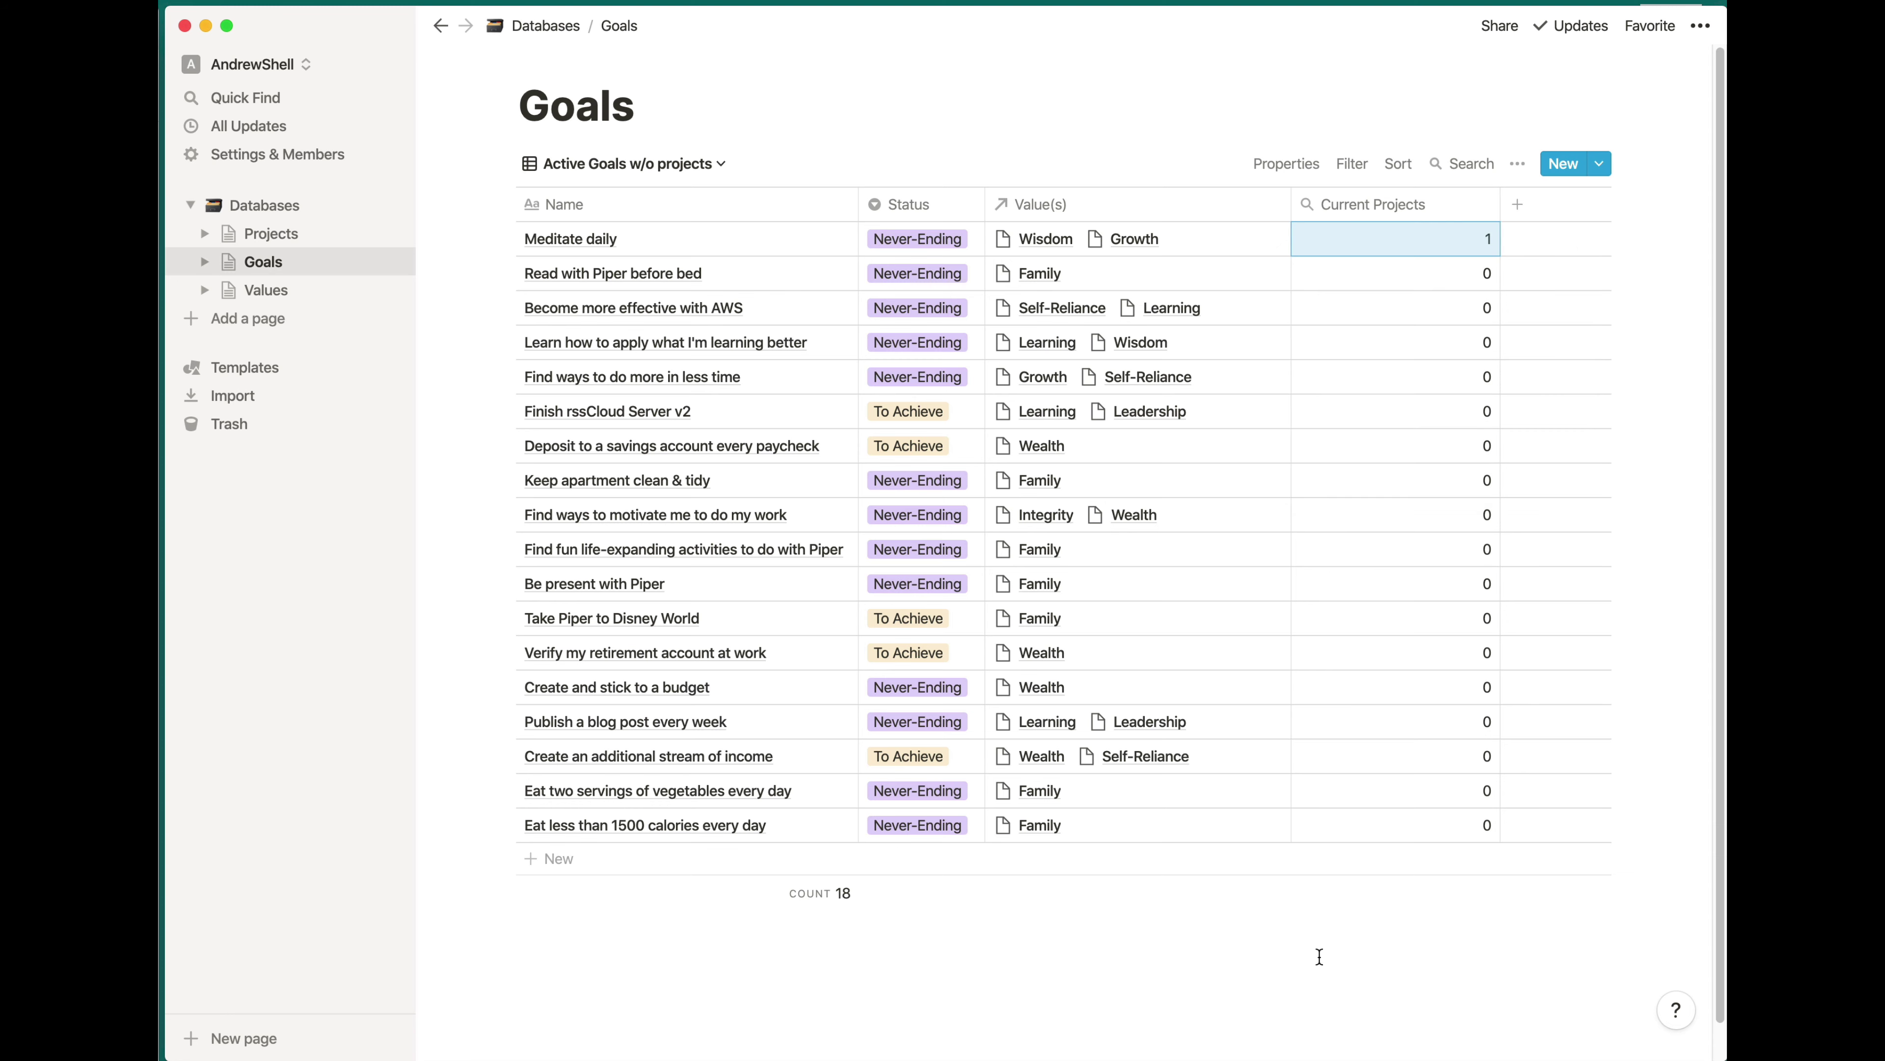
left_click_drag(1499, 199, 1440, 200)
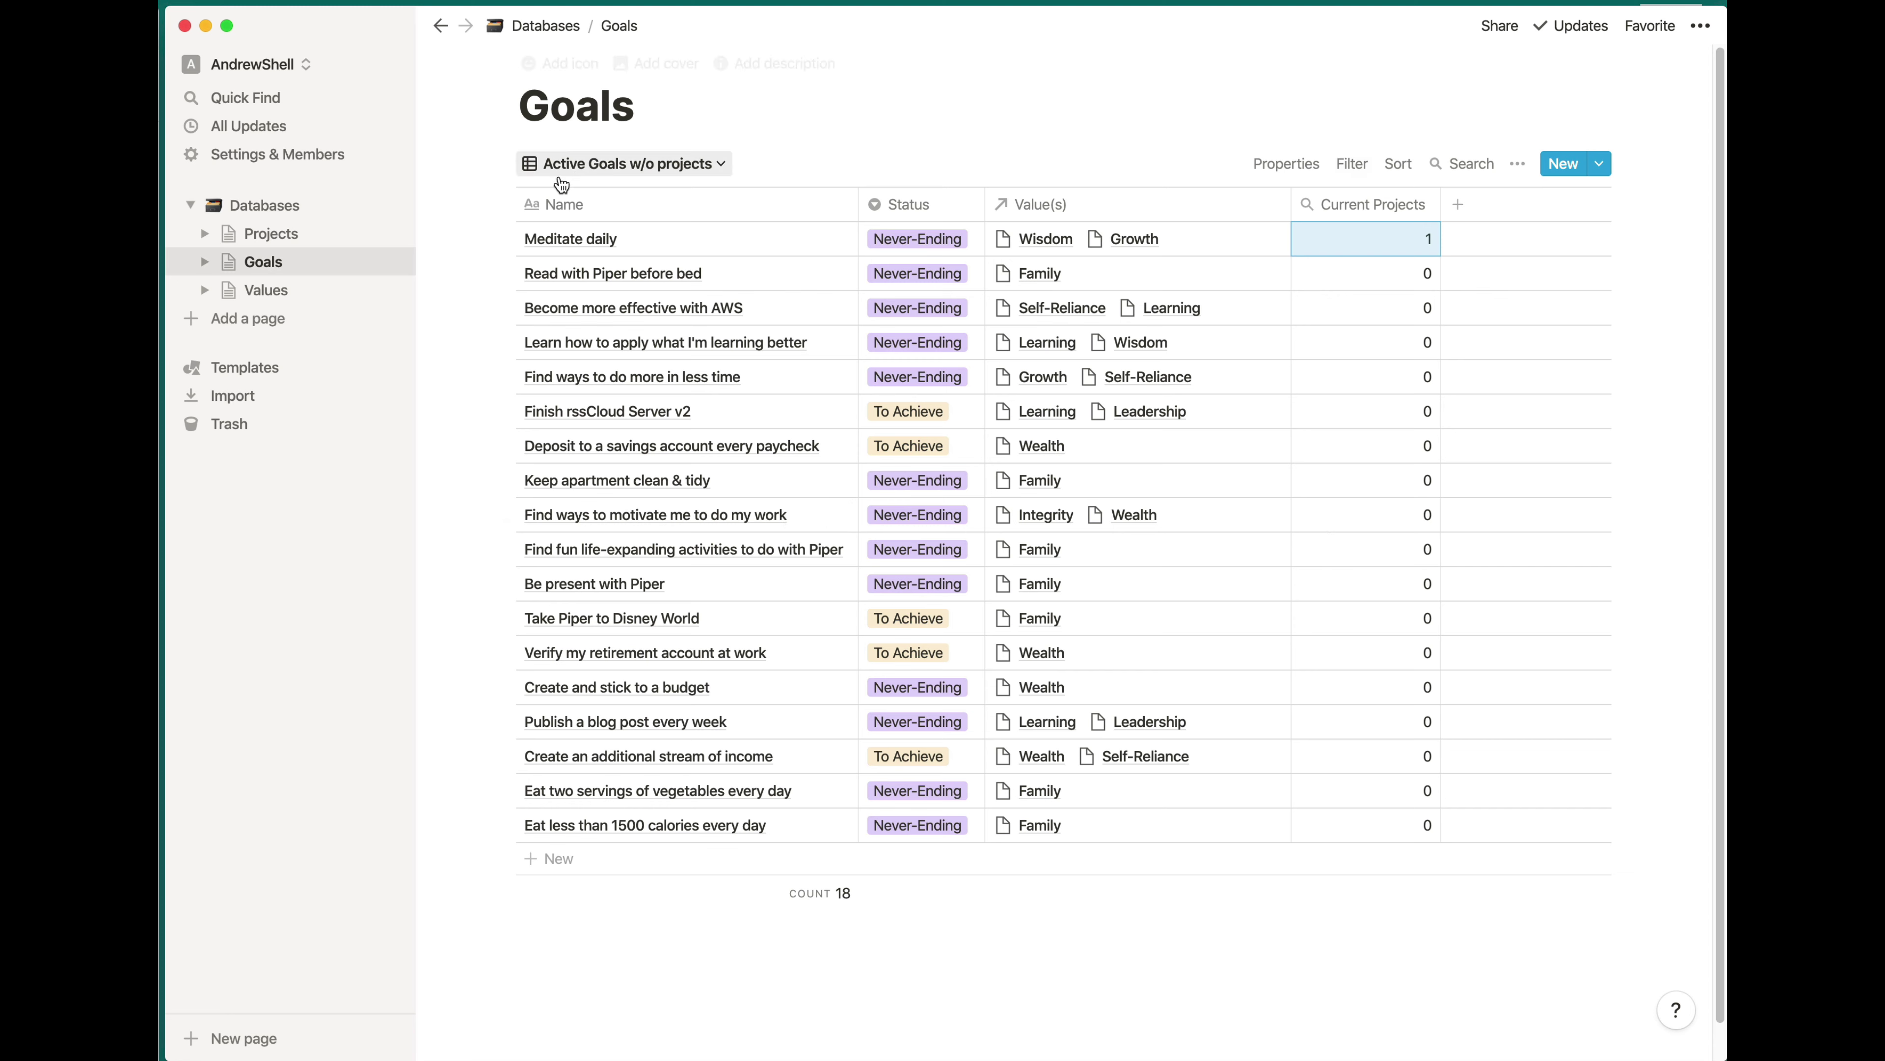
Check the list of views available for the Goals database
left_click(693, 165)
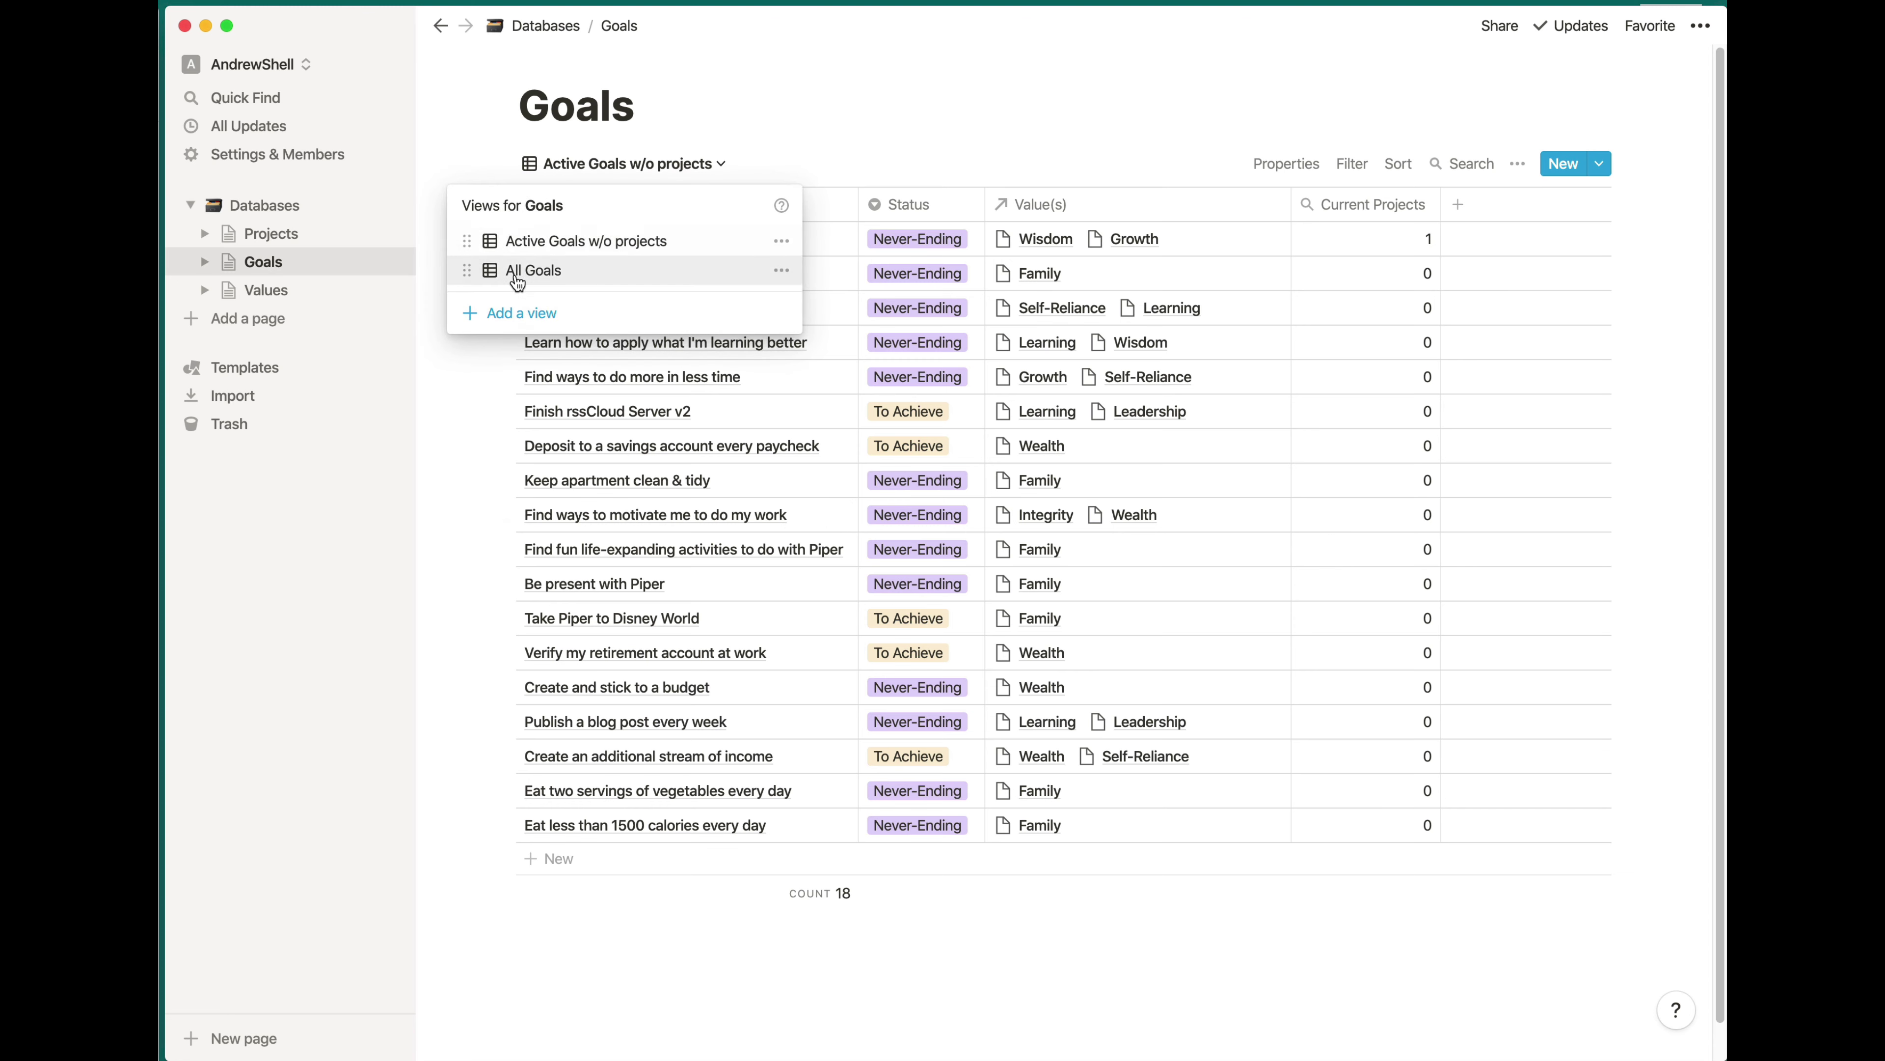
left_click(627, 171)
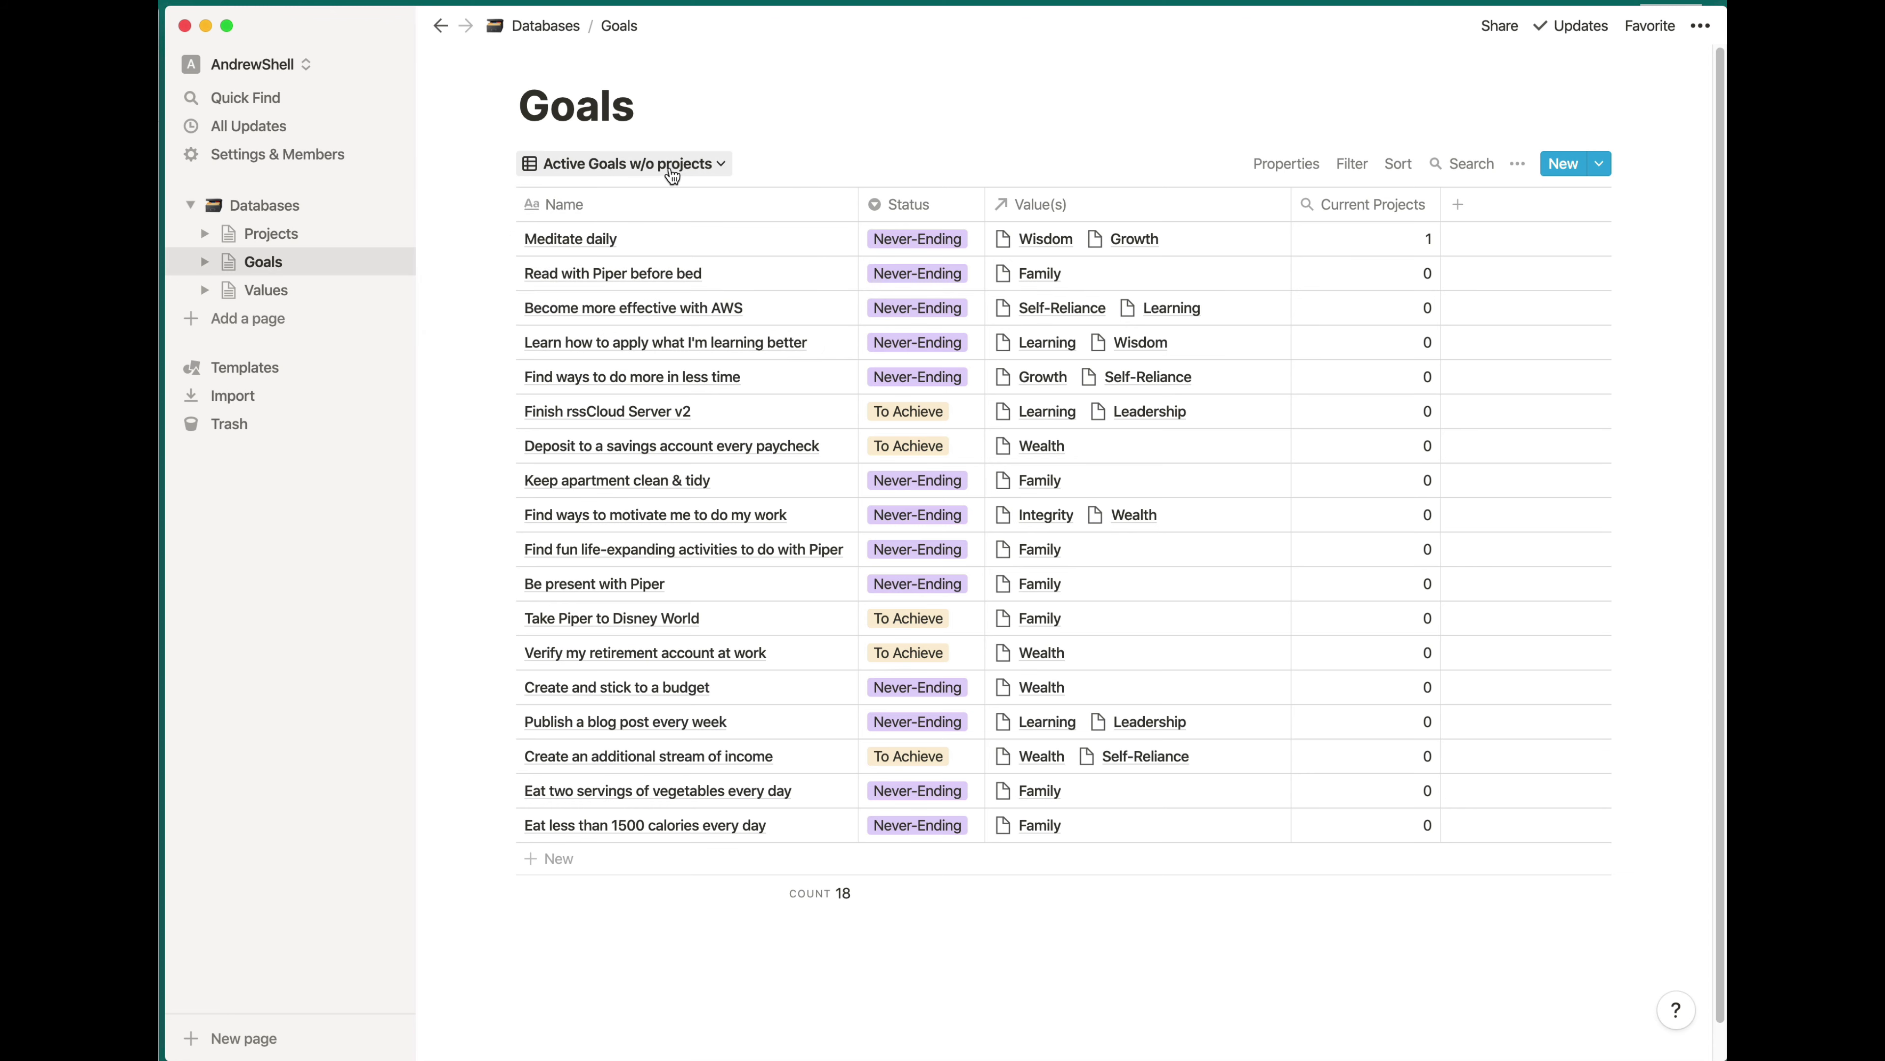
Add a filter to the "Active Goals w/o projects" view where Status is To Achieve
left_click(1353, 161)
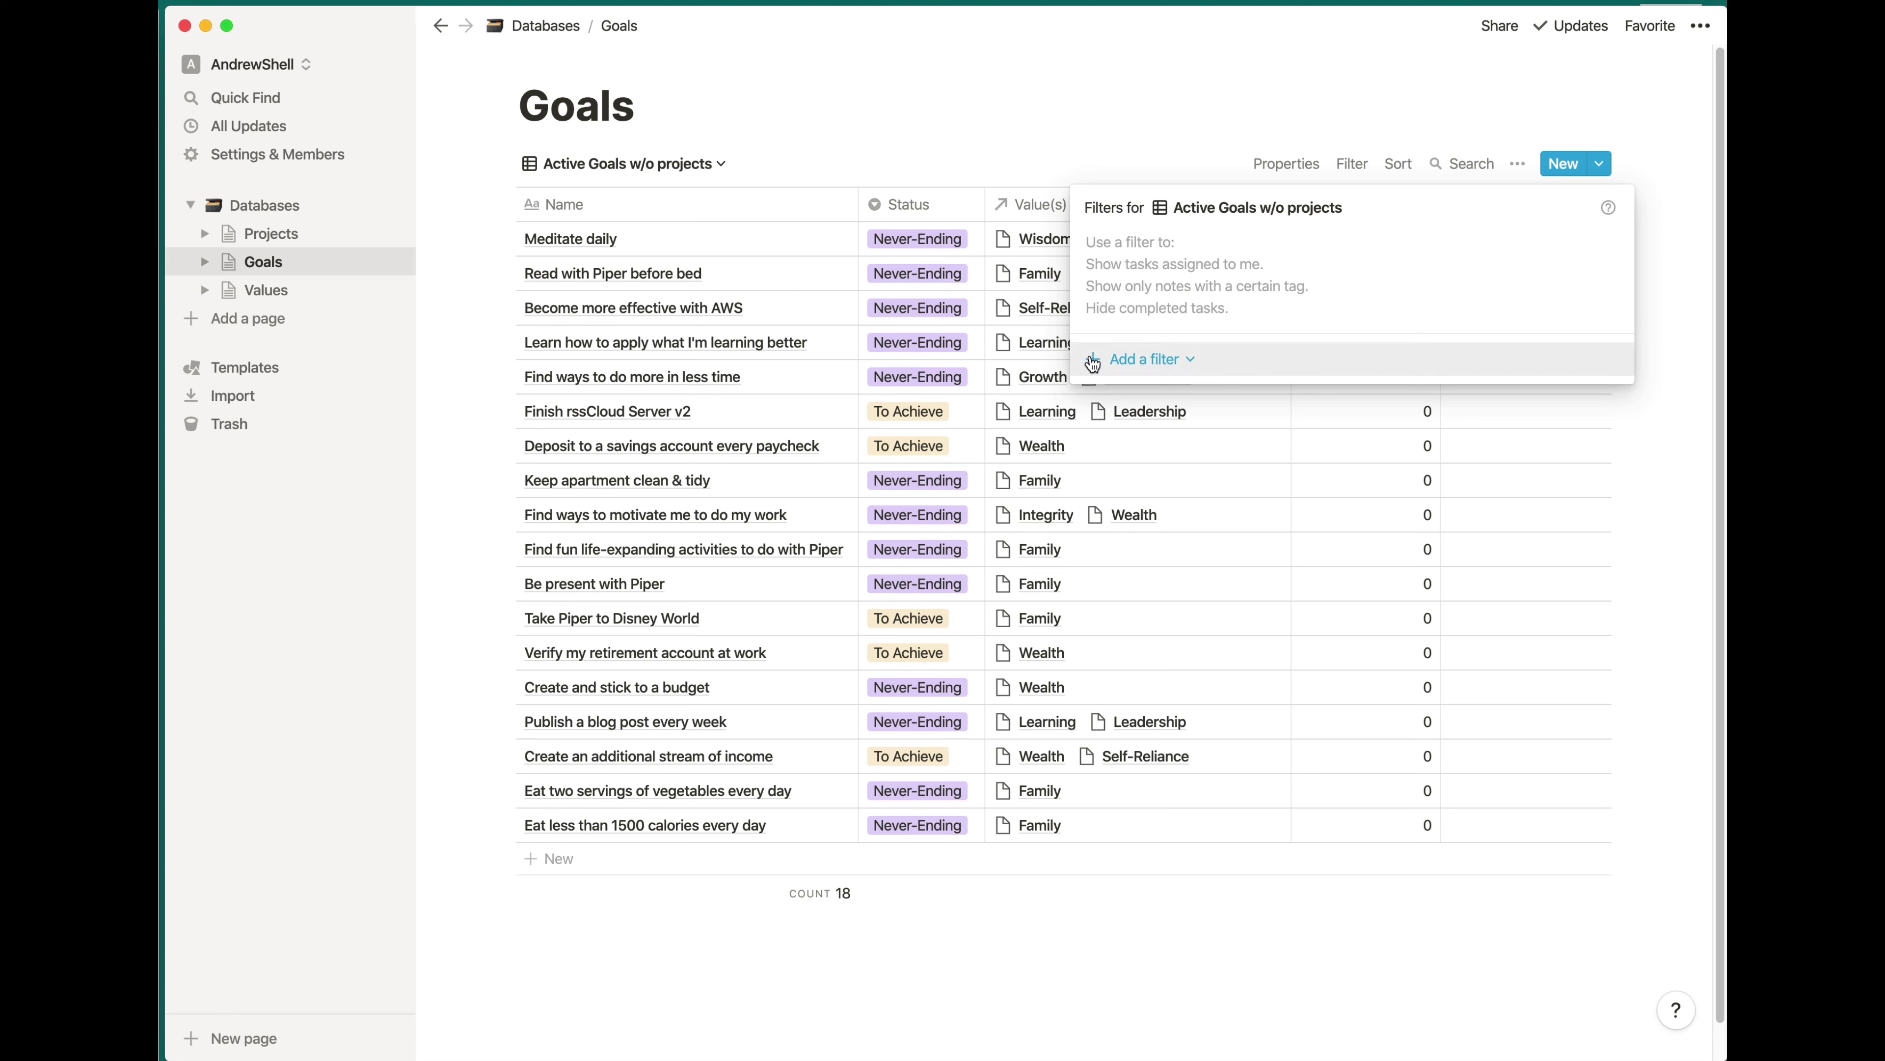
left_click(1136, 359)
left_click(1139, 400)
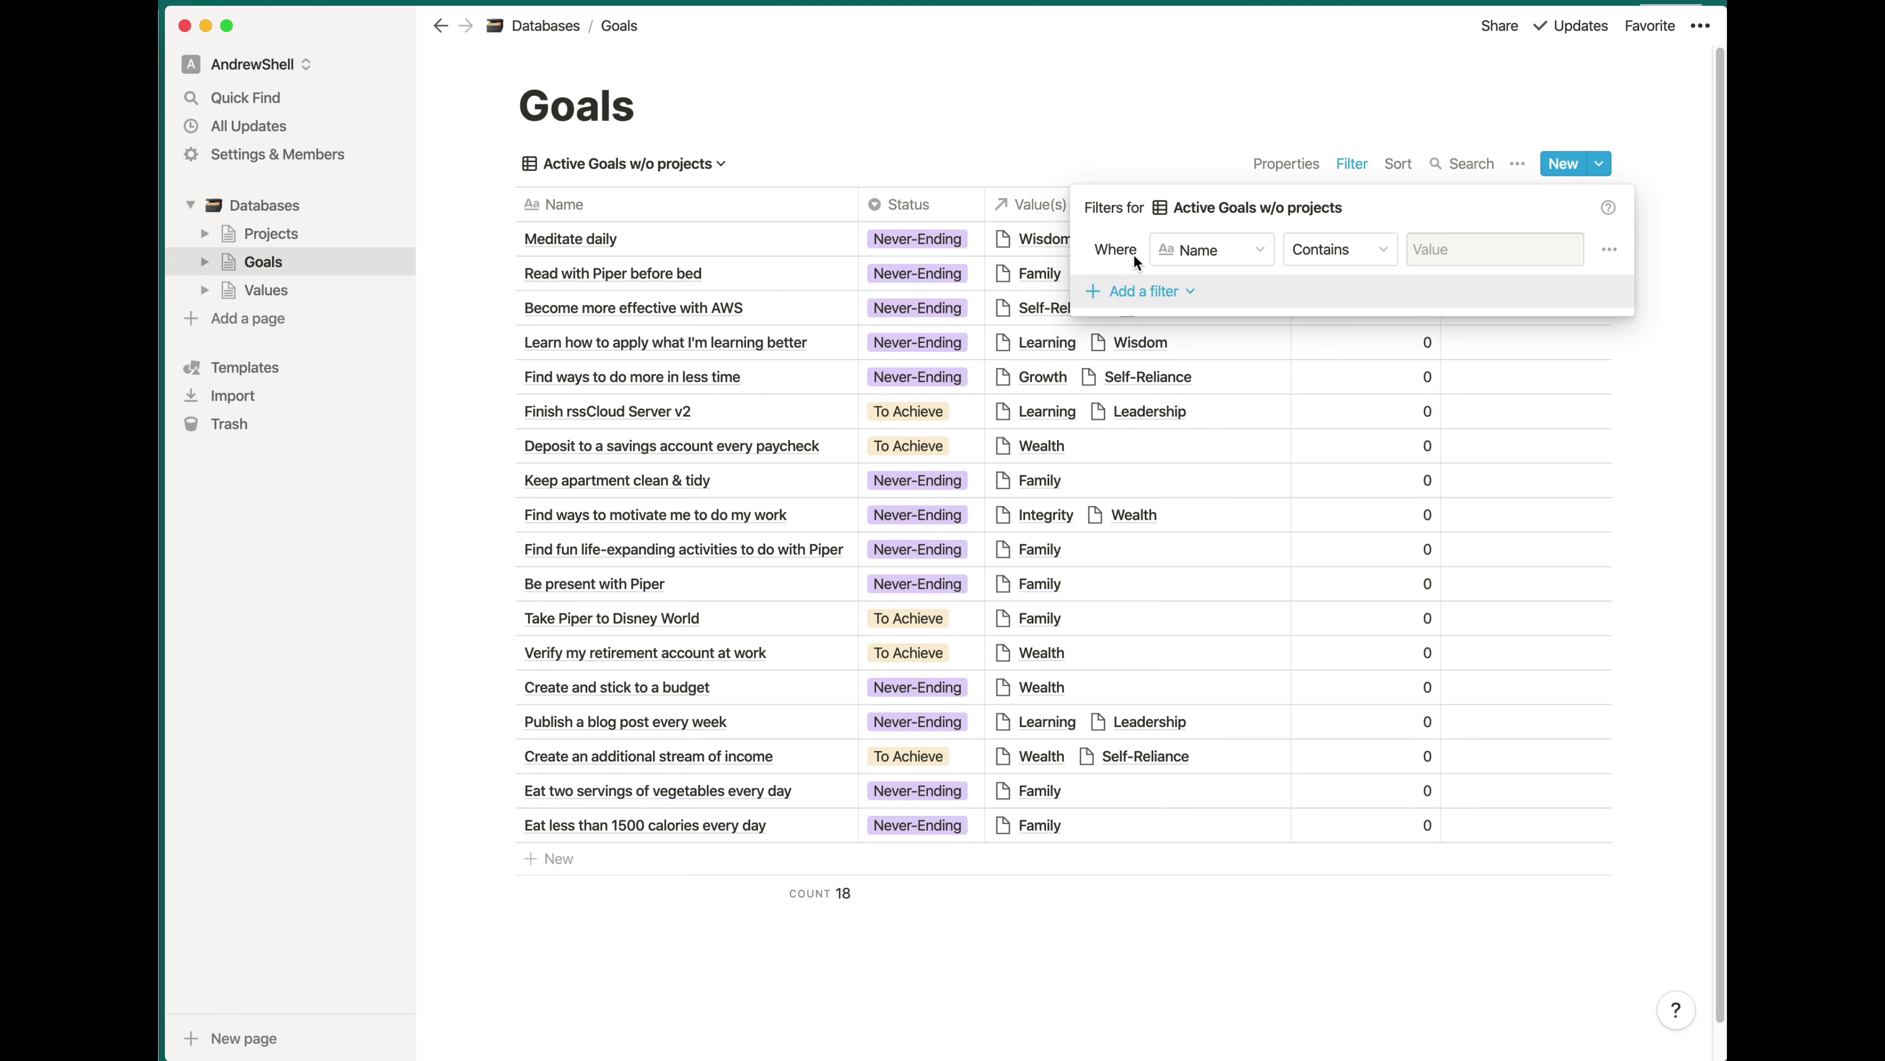
left_click(1243, 258)
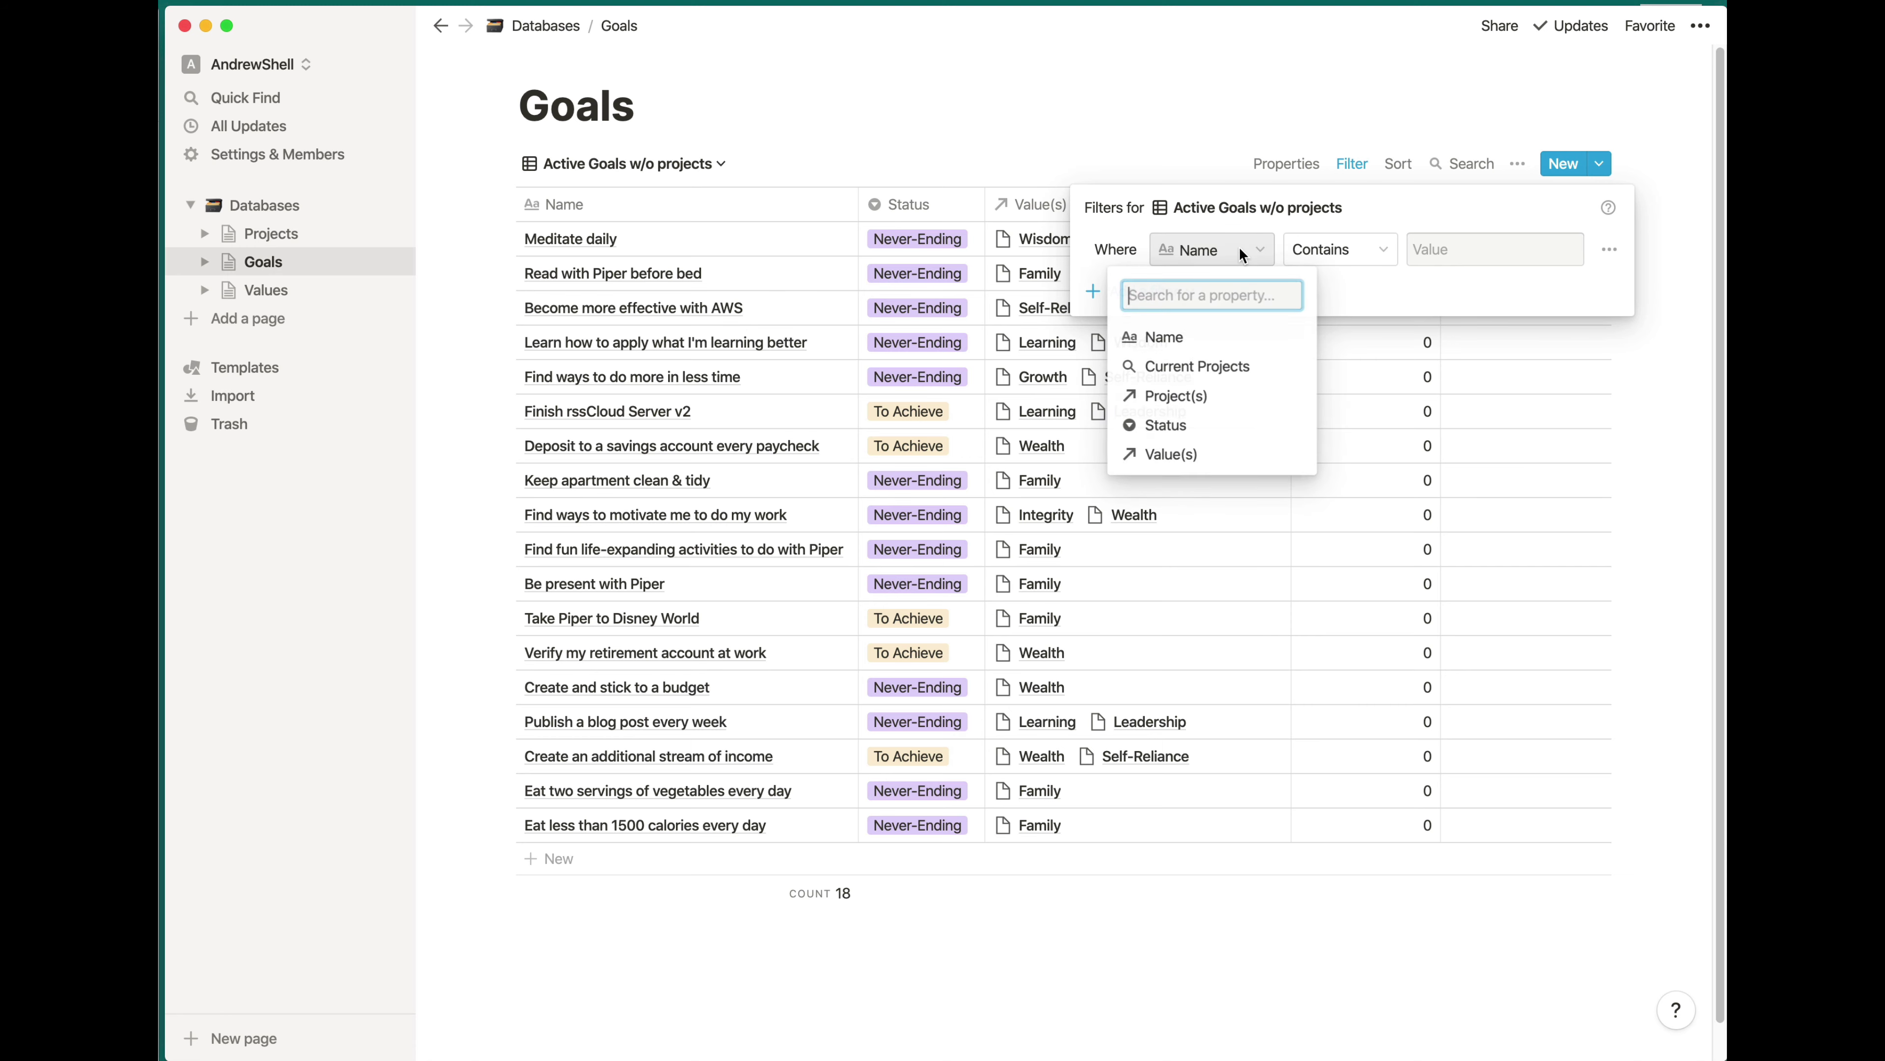
left_click(1177, 409)
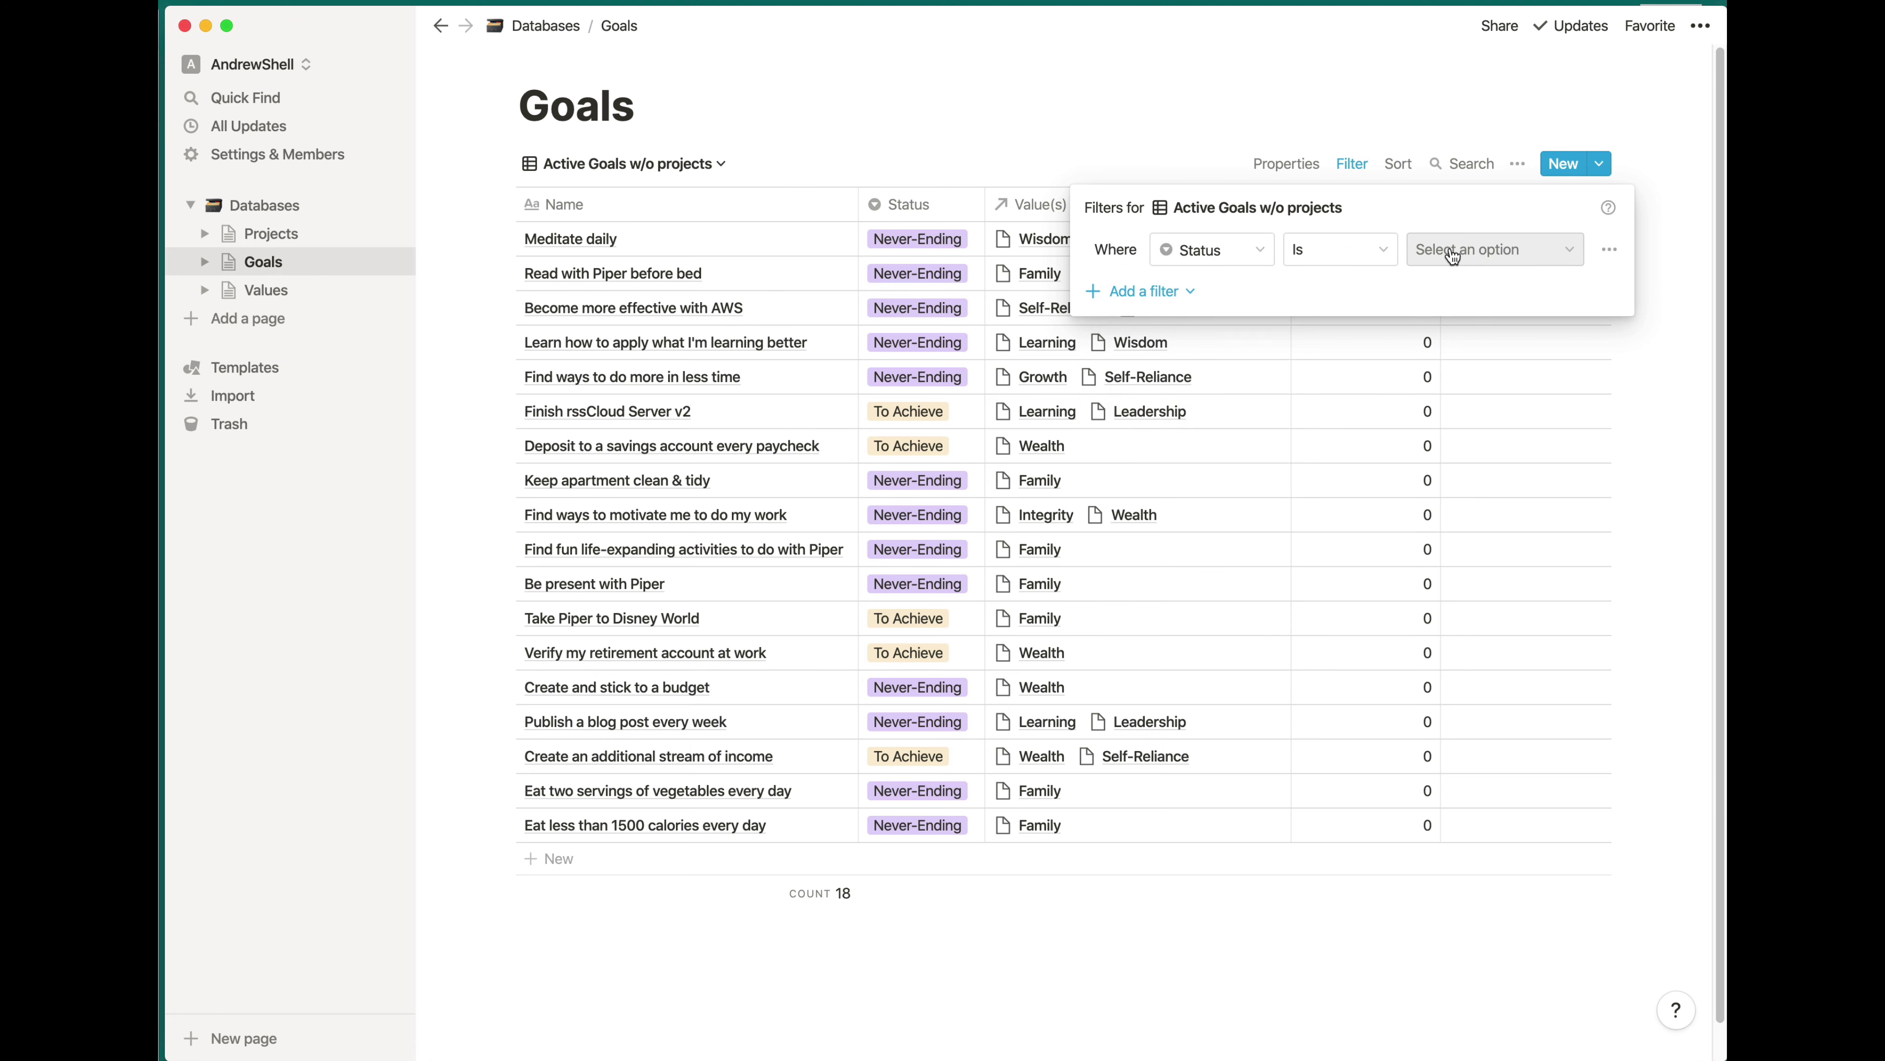
left_click(1477, 251)
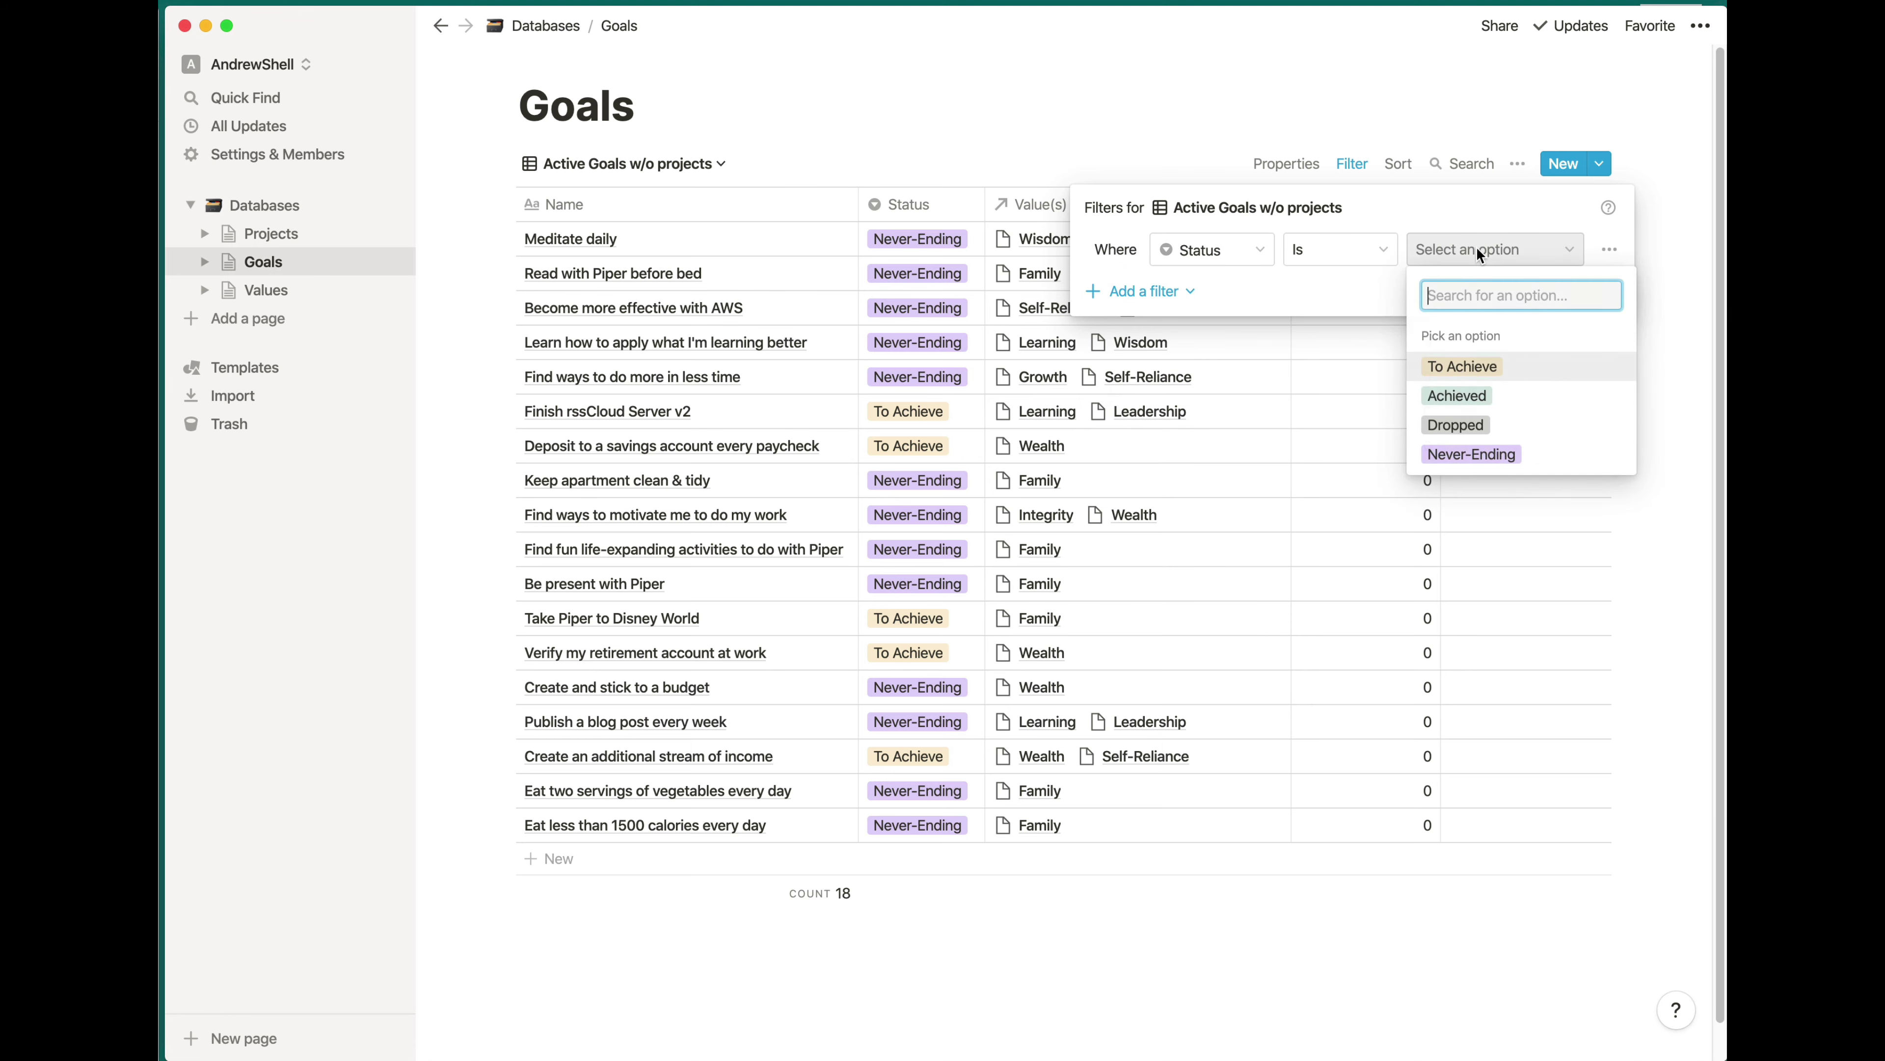
left_click(1459, 368)
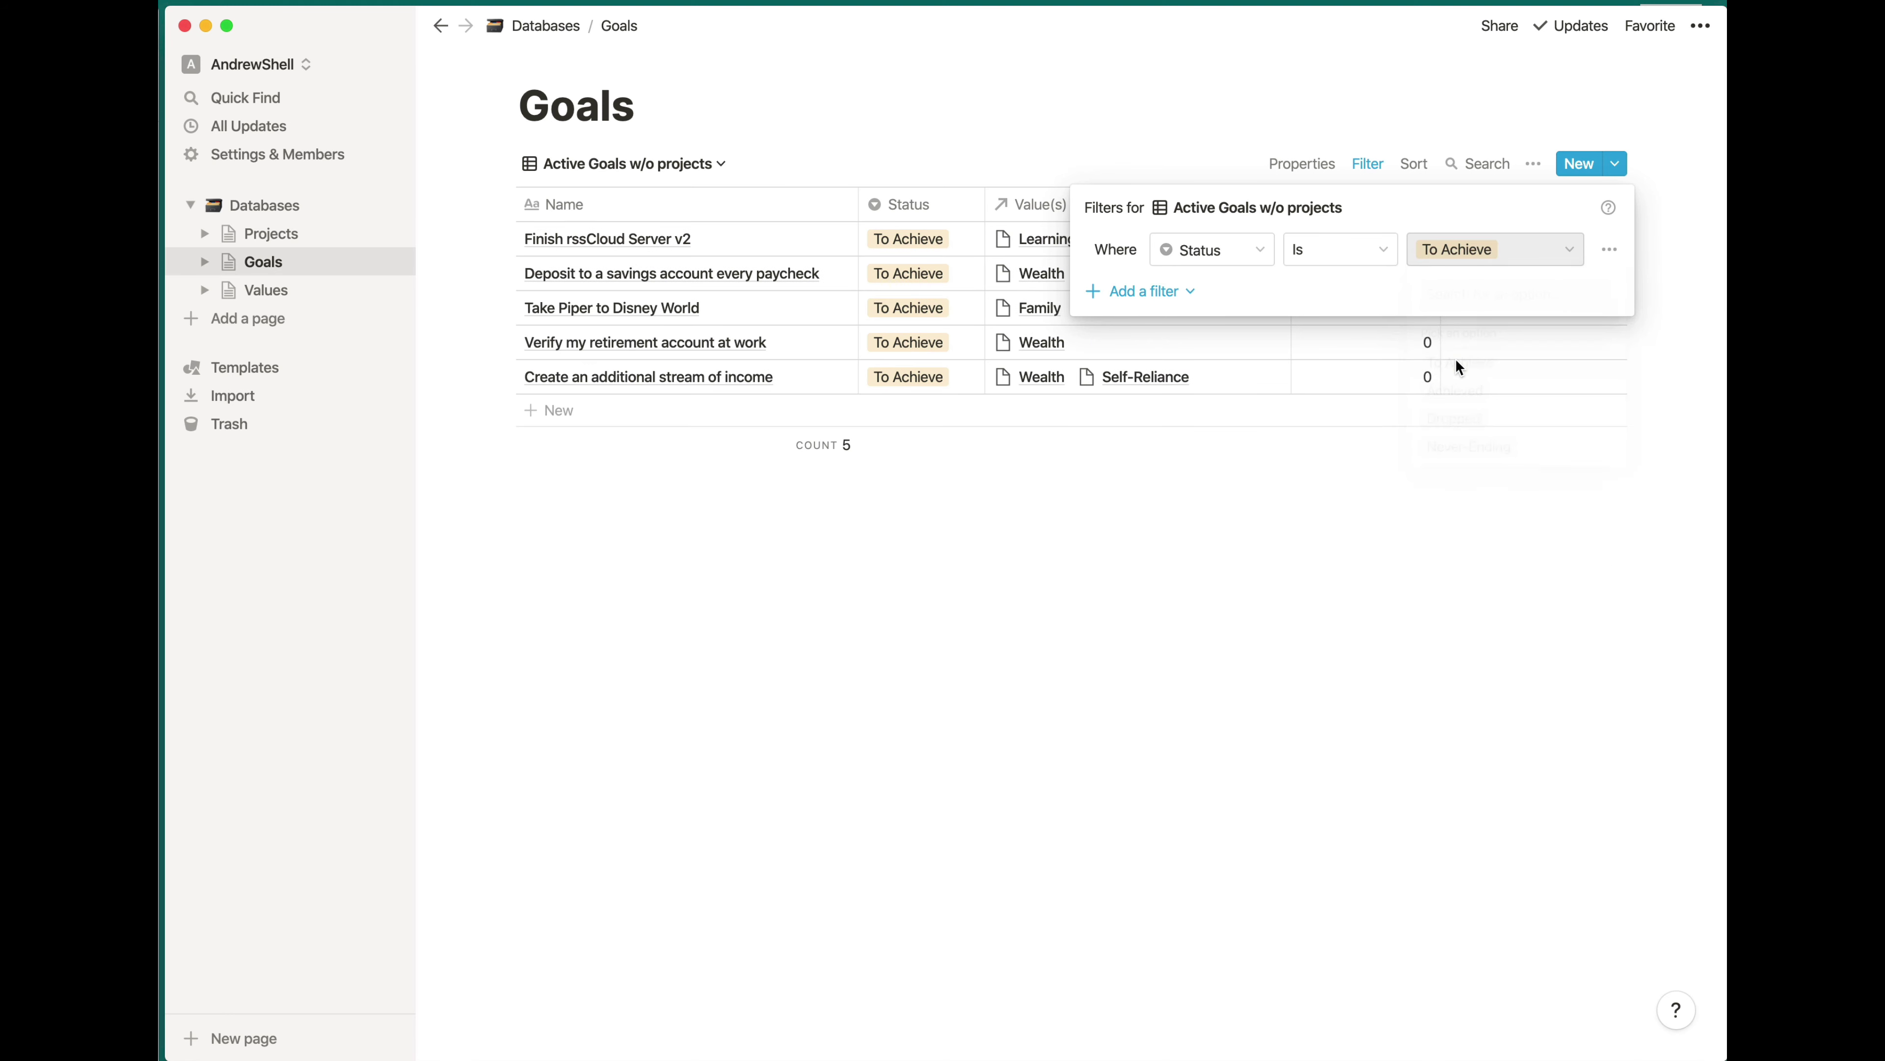
Add a second filter condition and change the first one to Status is not Achieved
left_click(1113, 291)
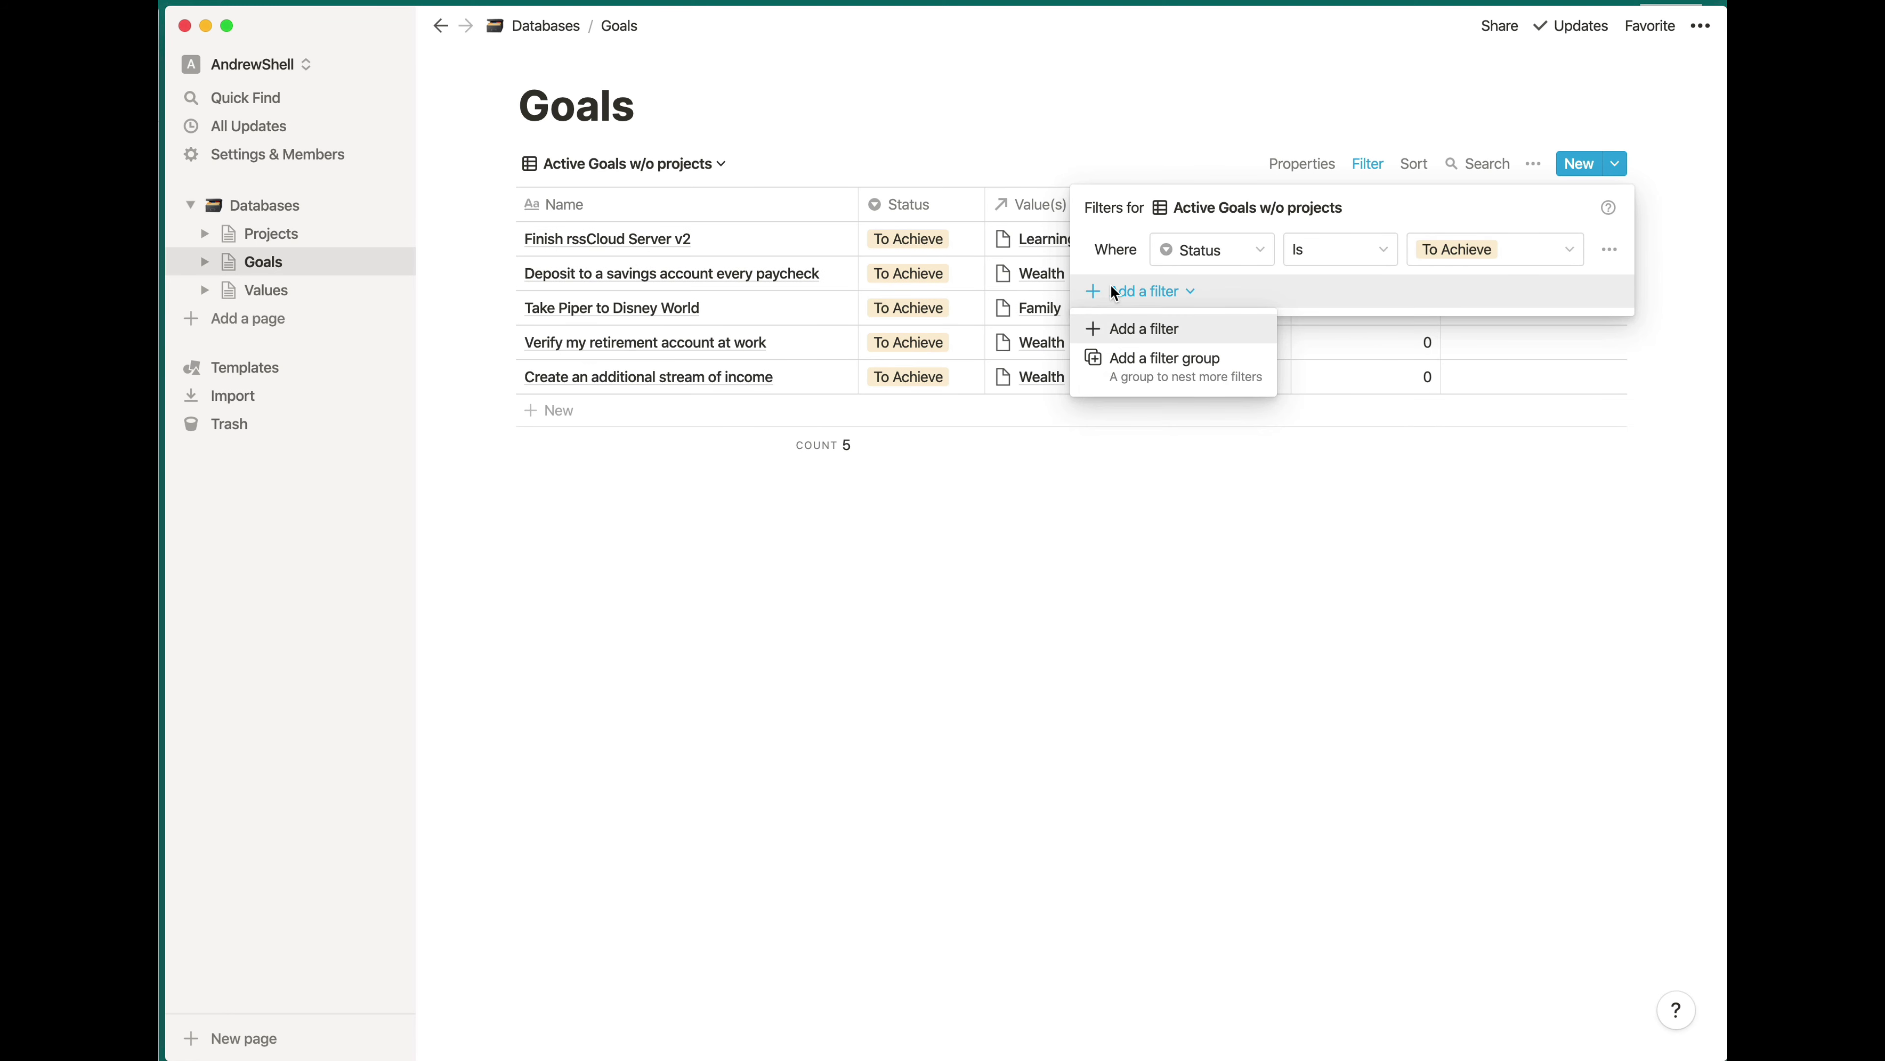
left_click(1098, 333)
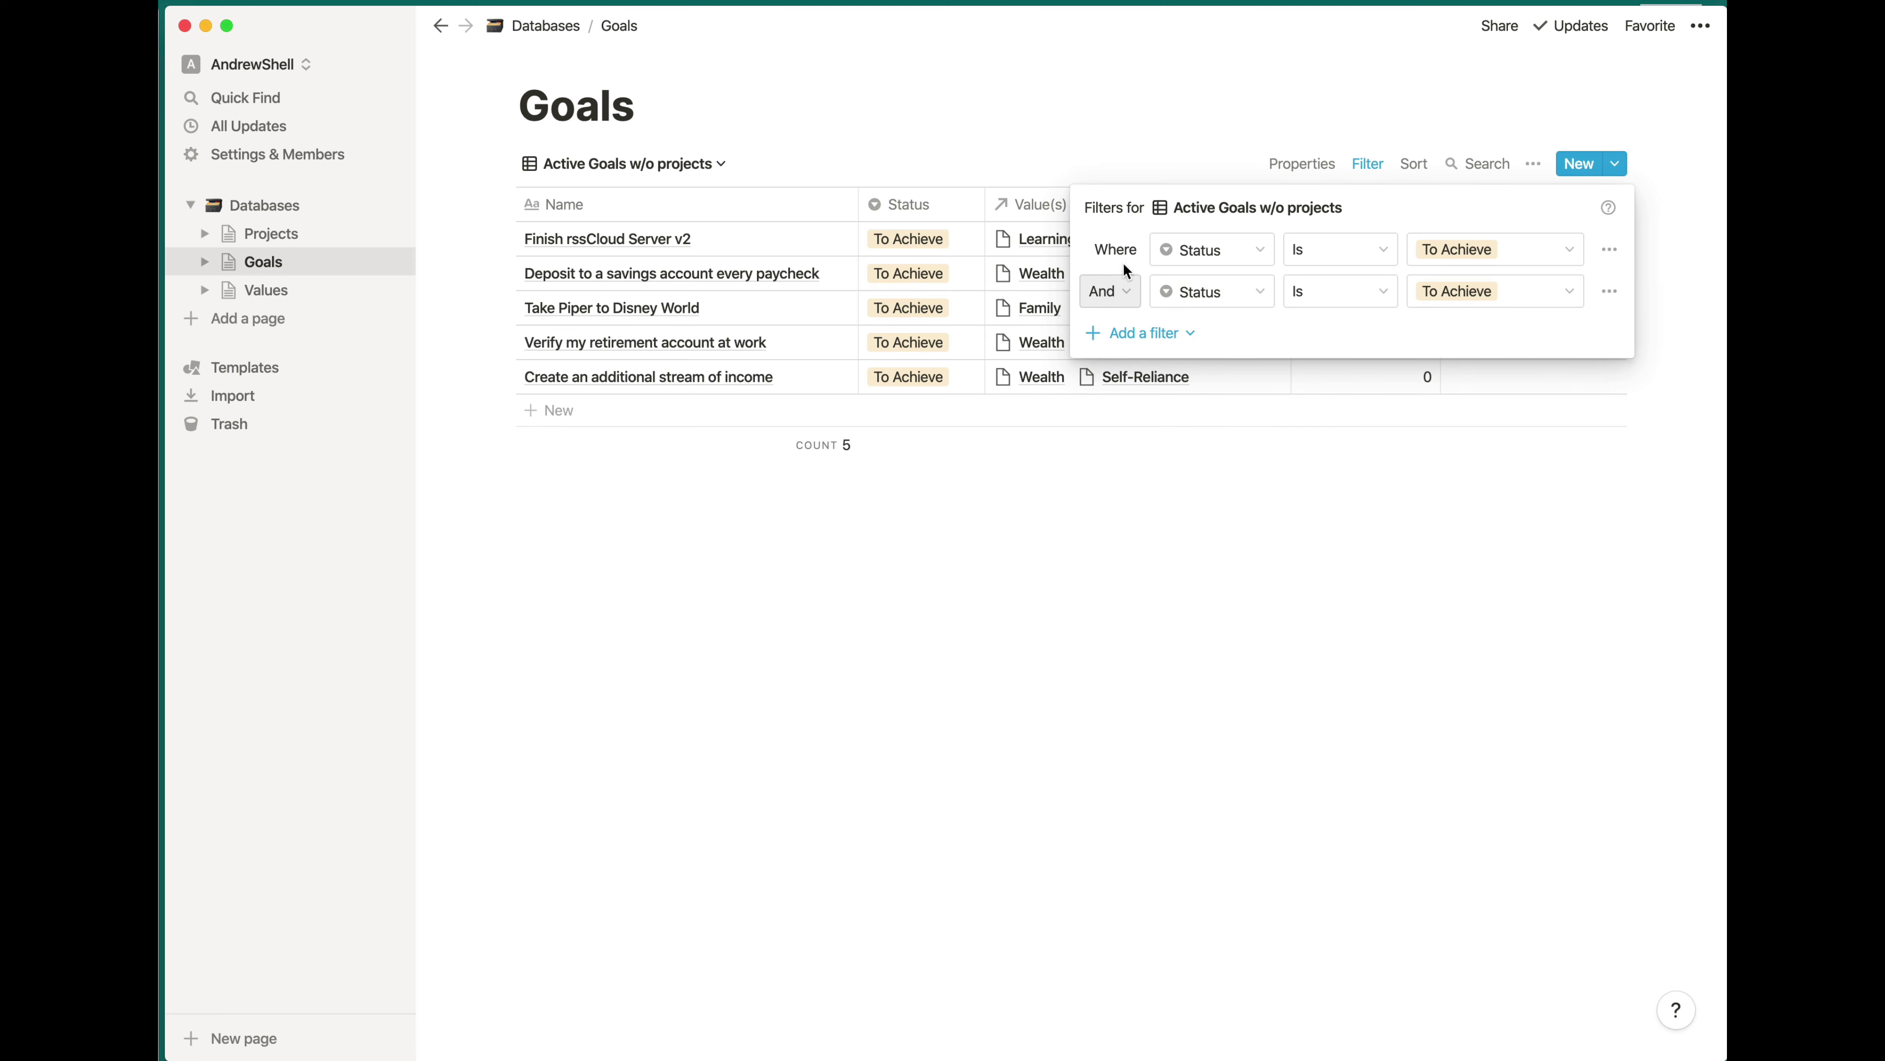
left_click(1329, 249)
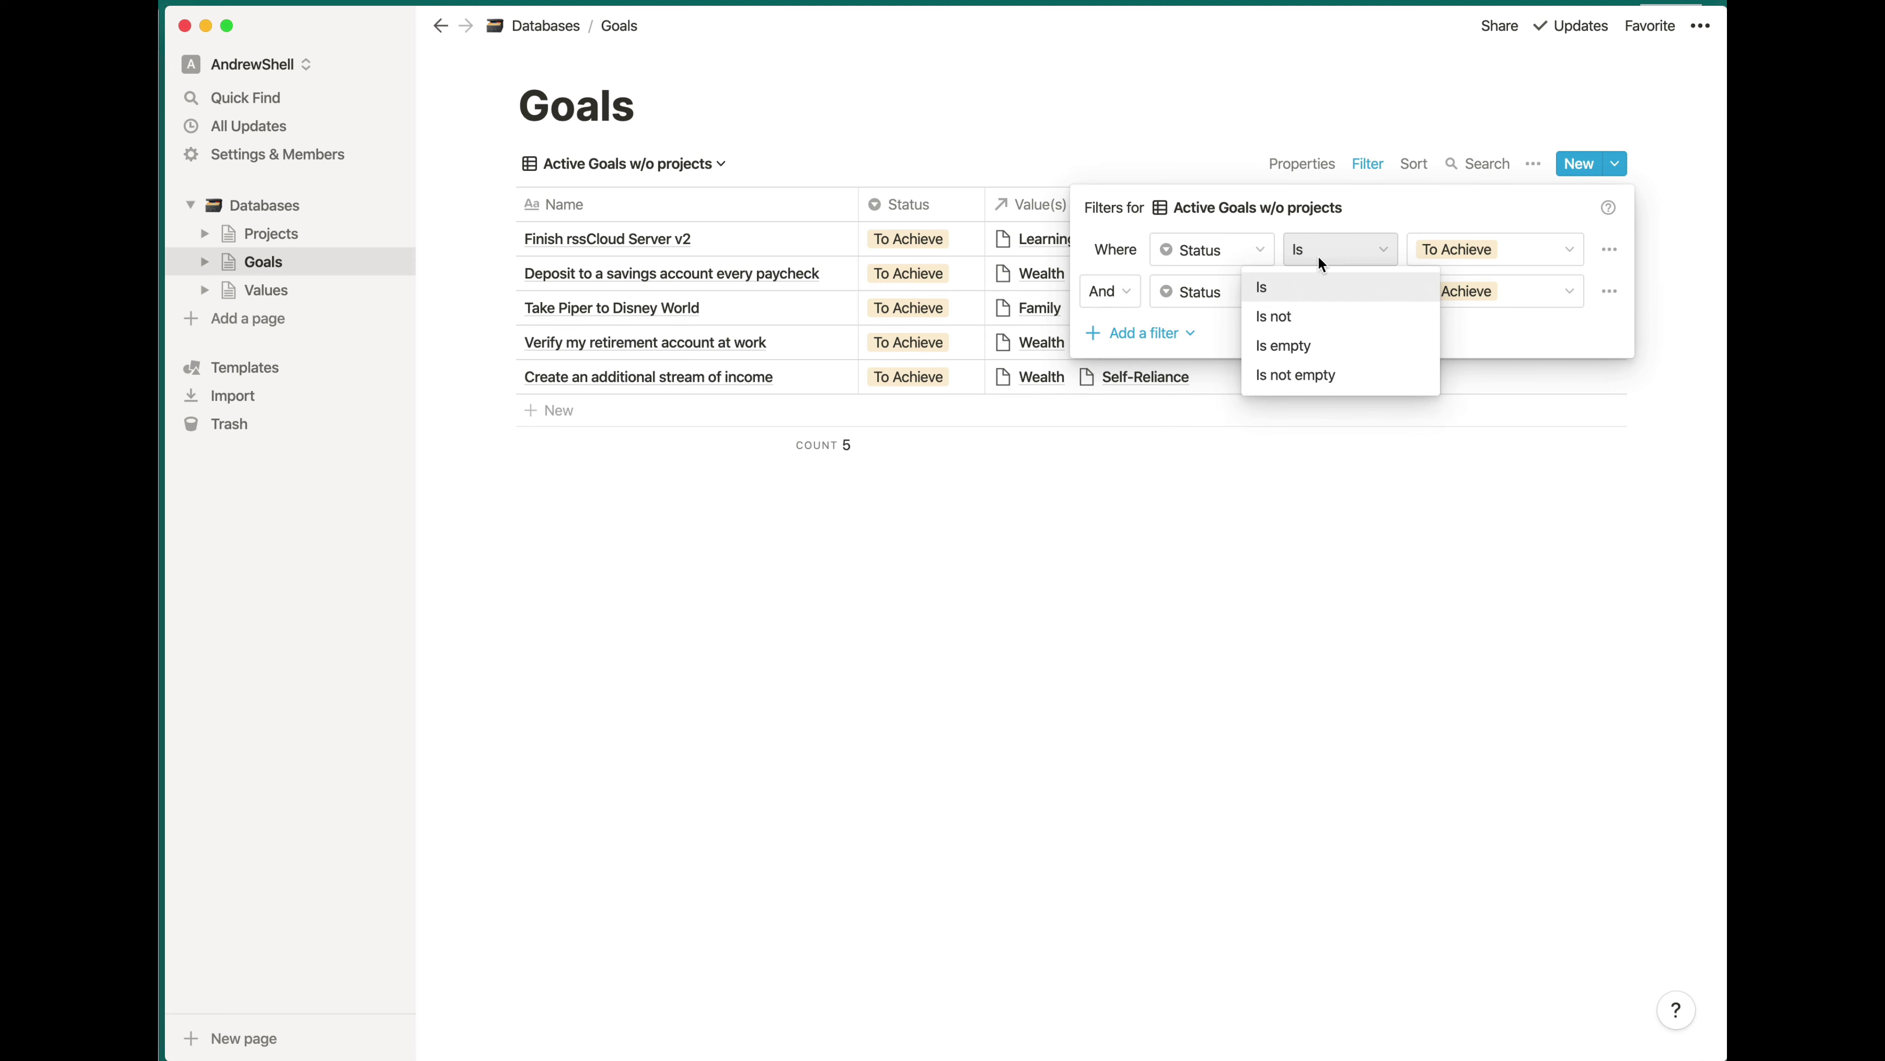
left_click(1276, 318)
left_click(1520, 251)
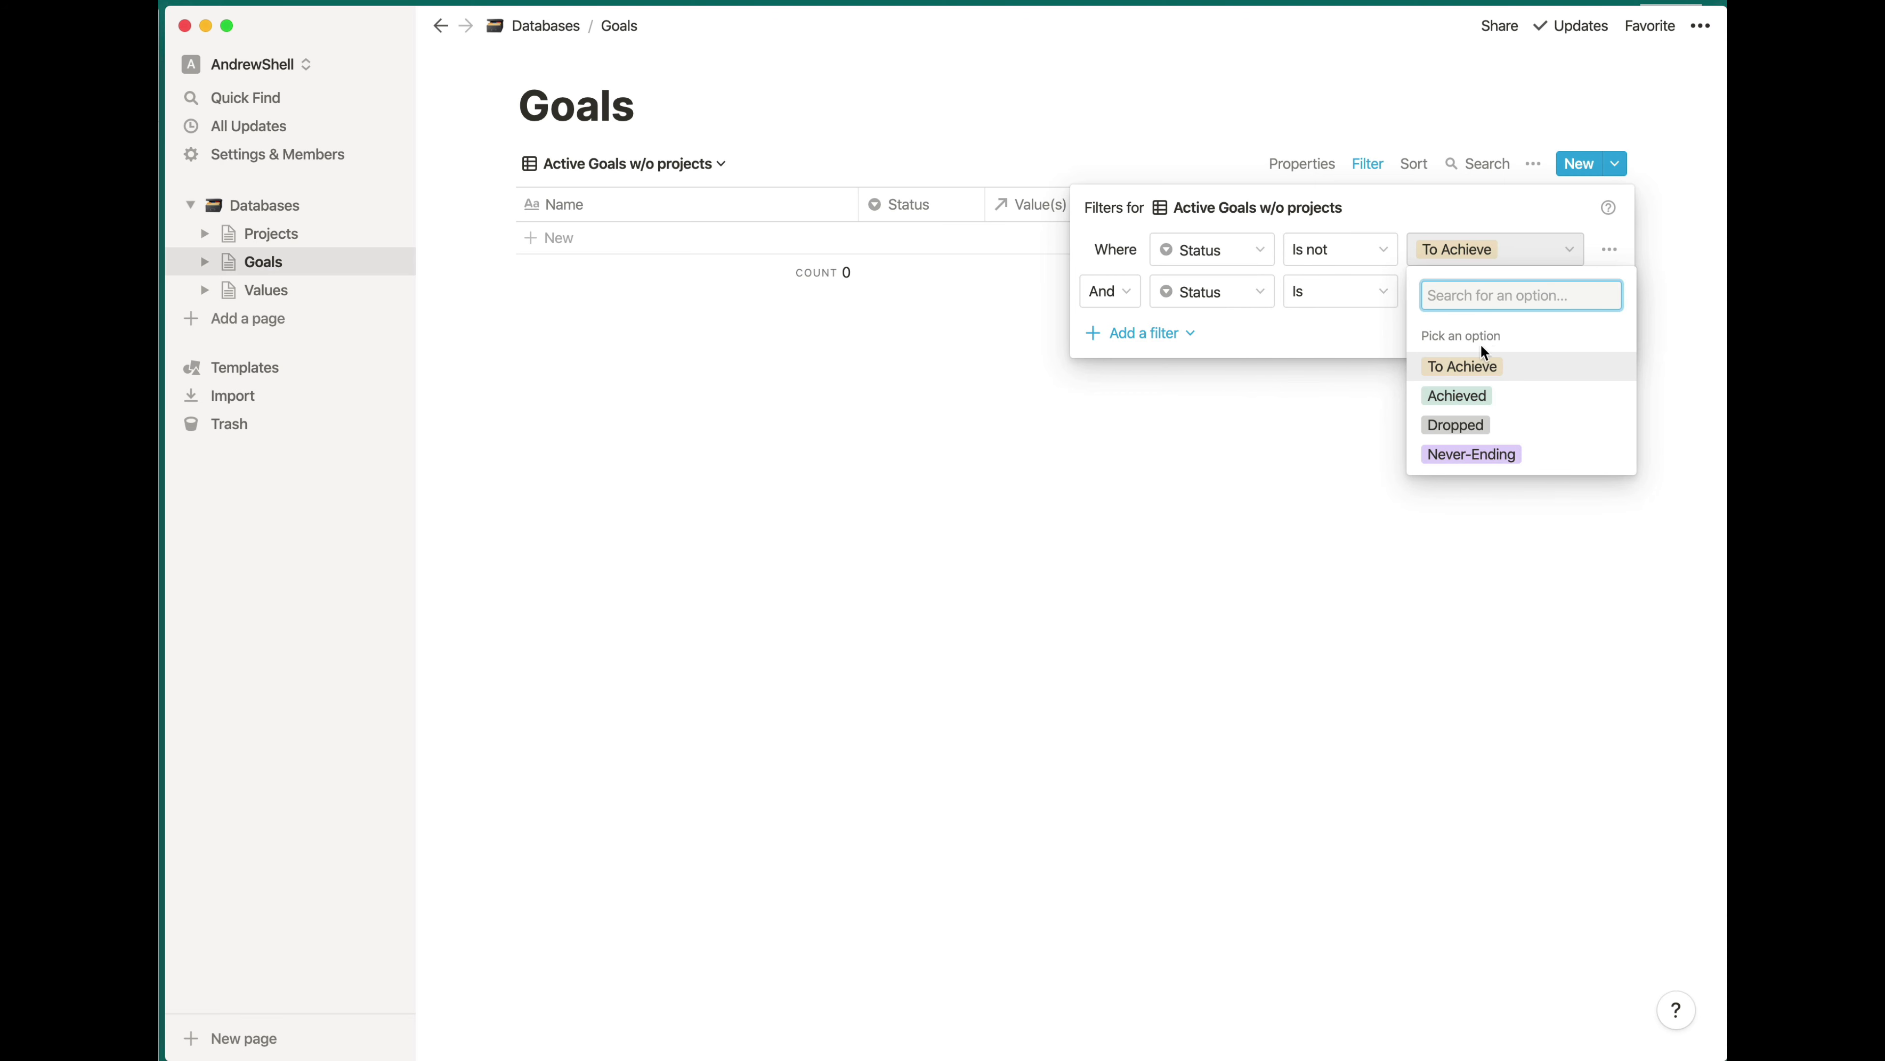
left_click(1466, 405)
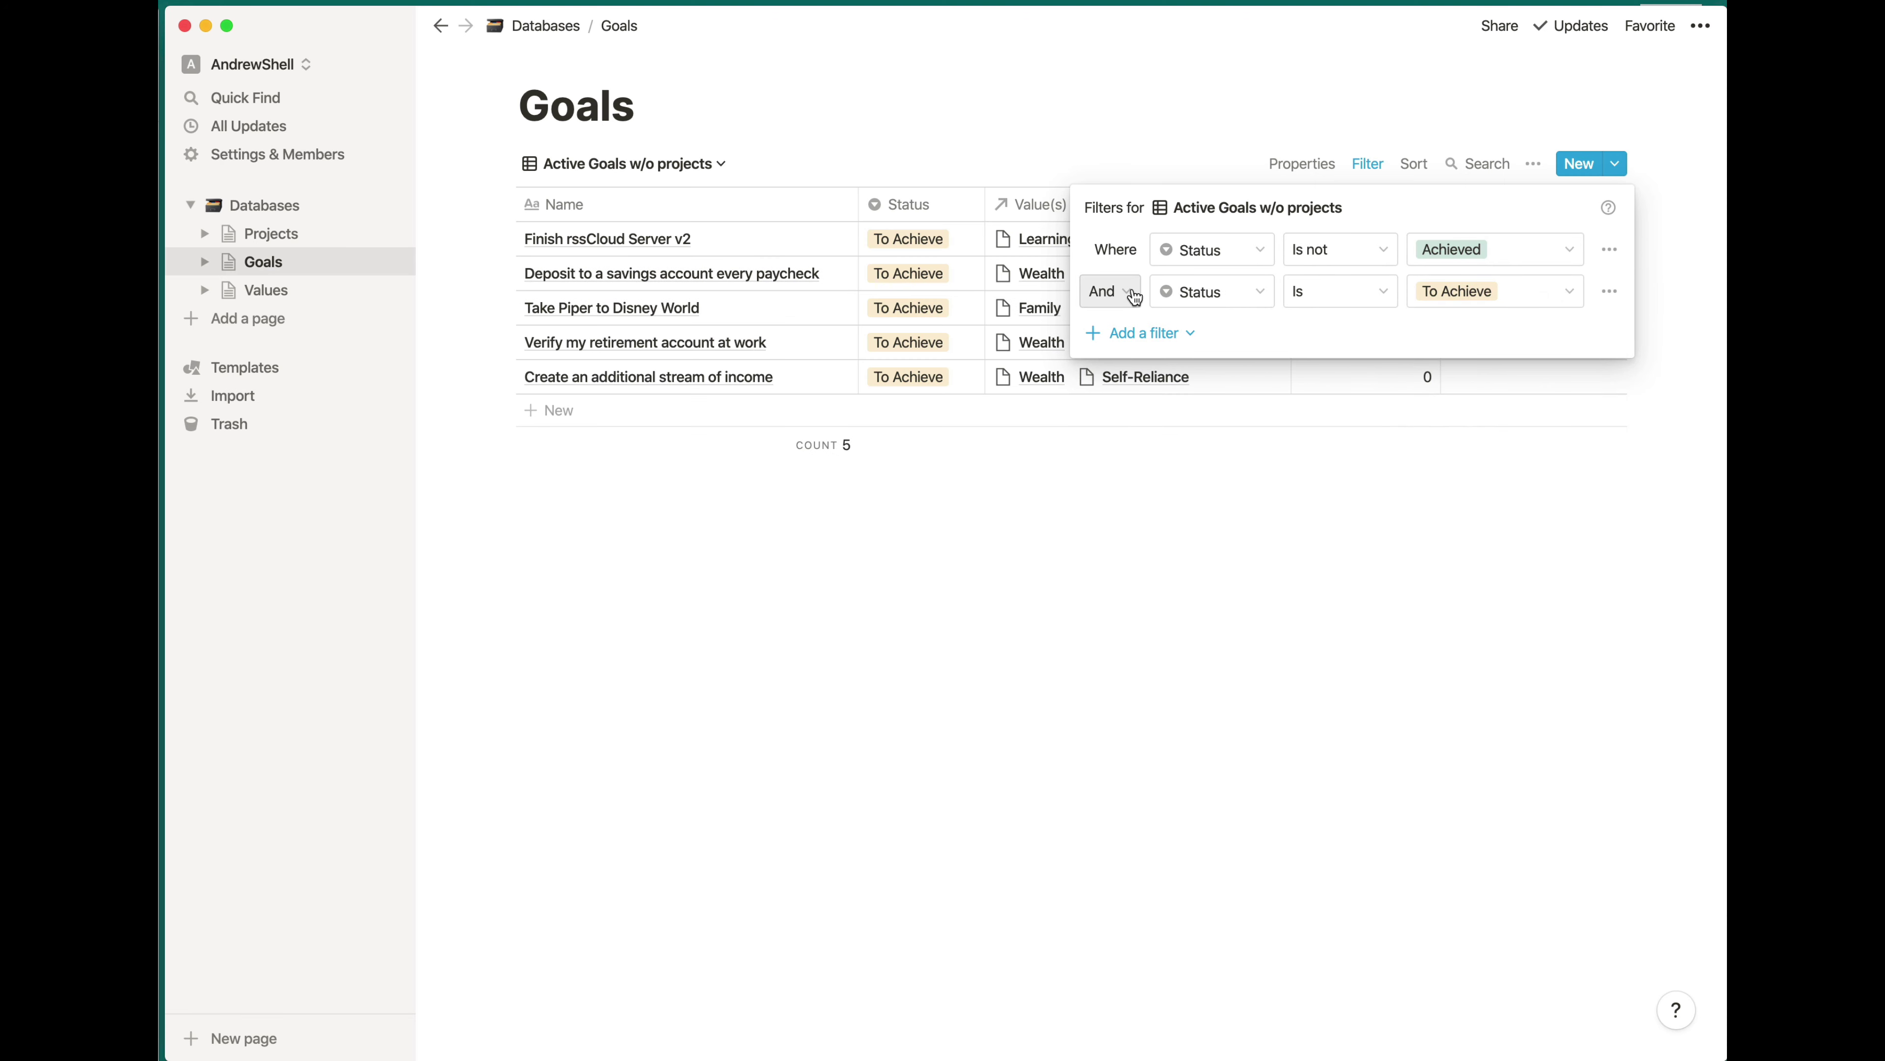
Set the second filter condition to Status is not Dropped
left_click(1195, 296)
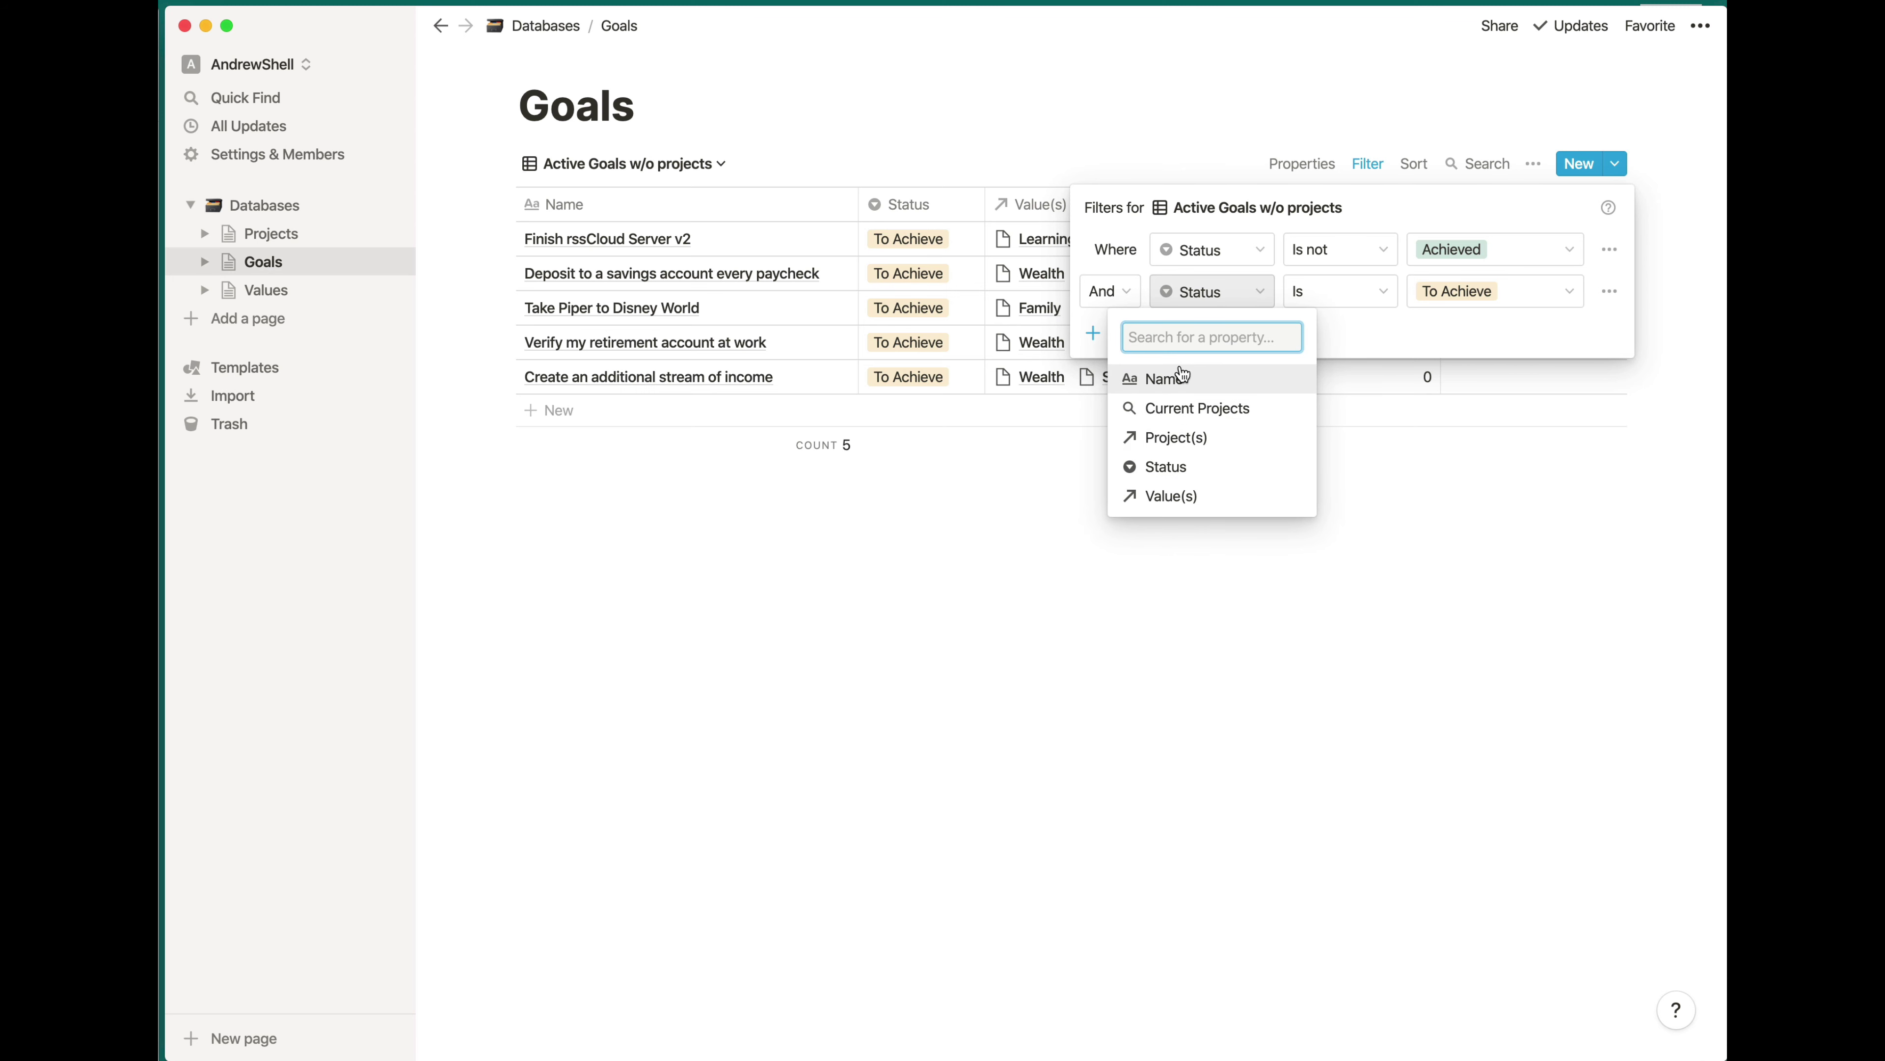
left_click(1204, 299)
left_click(1328, 297)
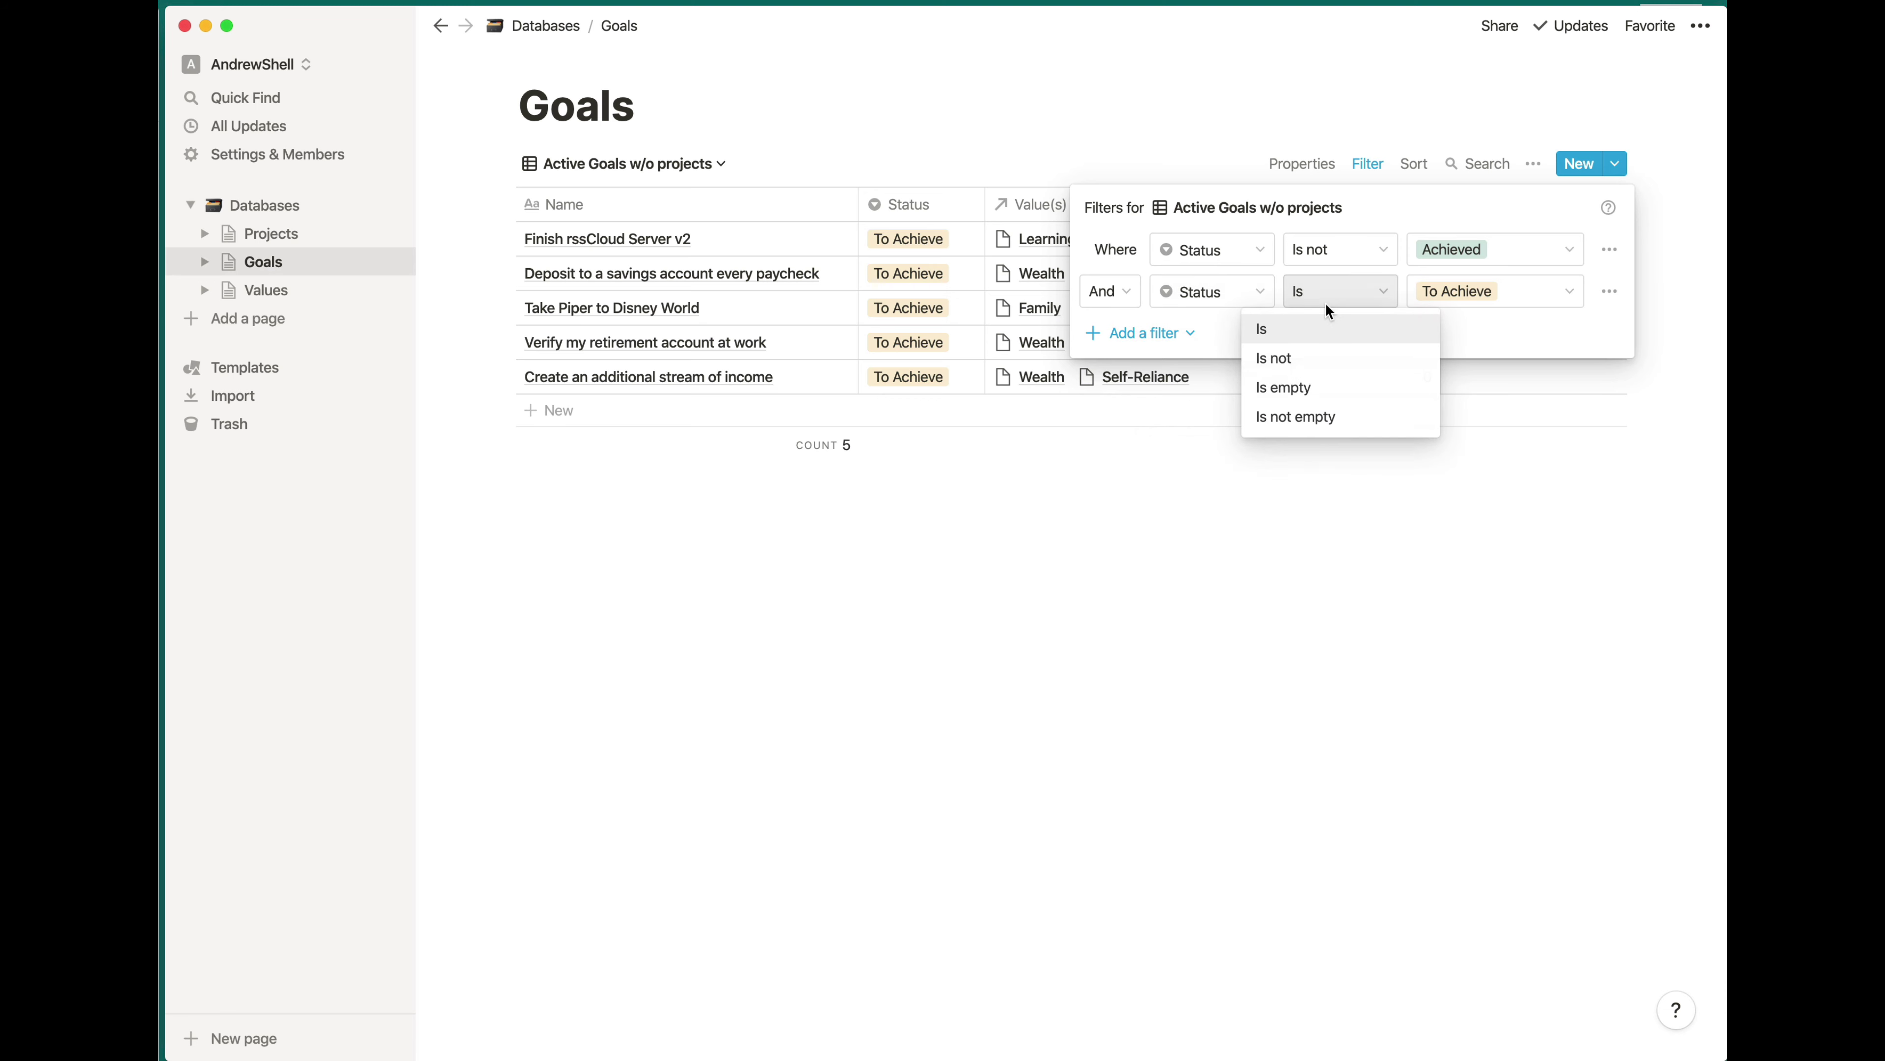
left_click(1309, 358)
left_click(1469, 291)
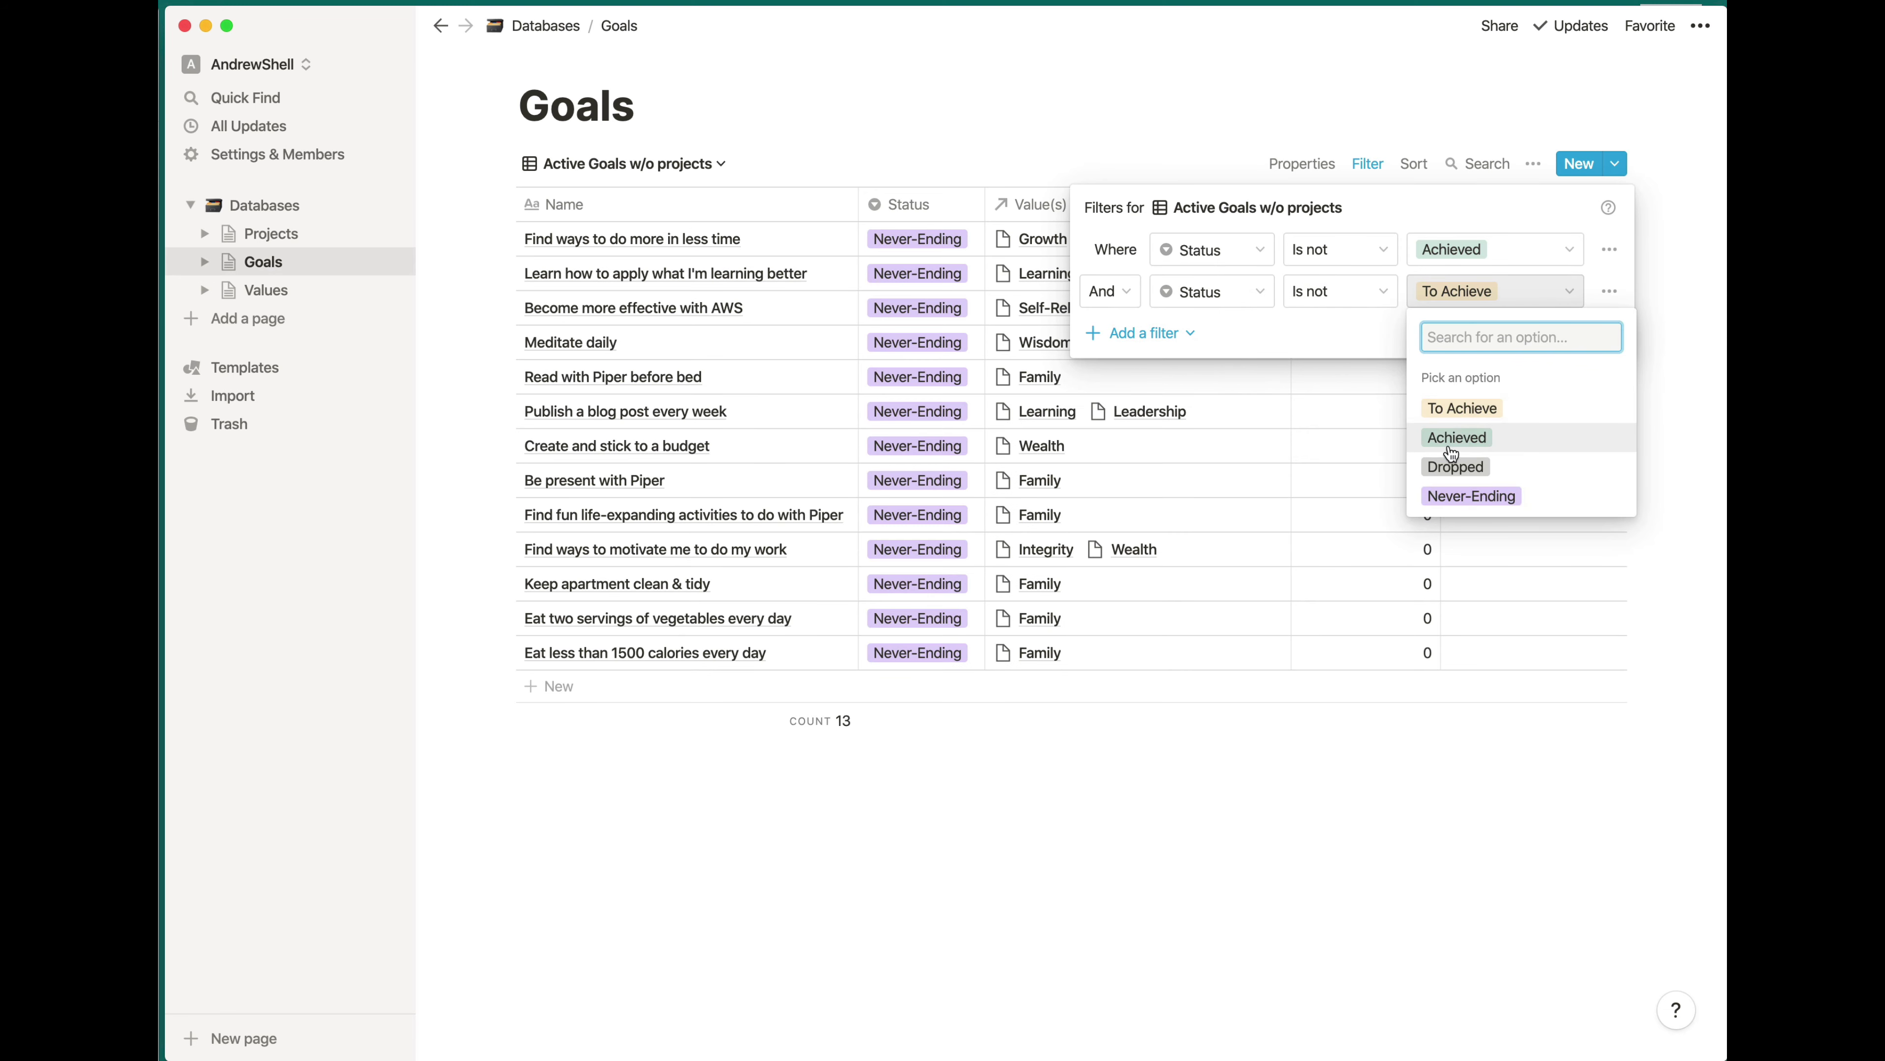
left_click(1453, 465)
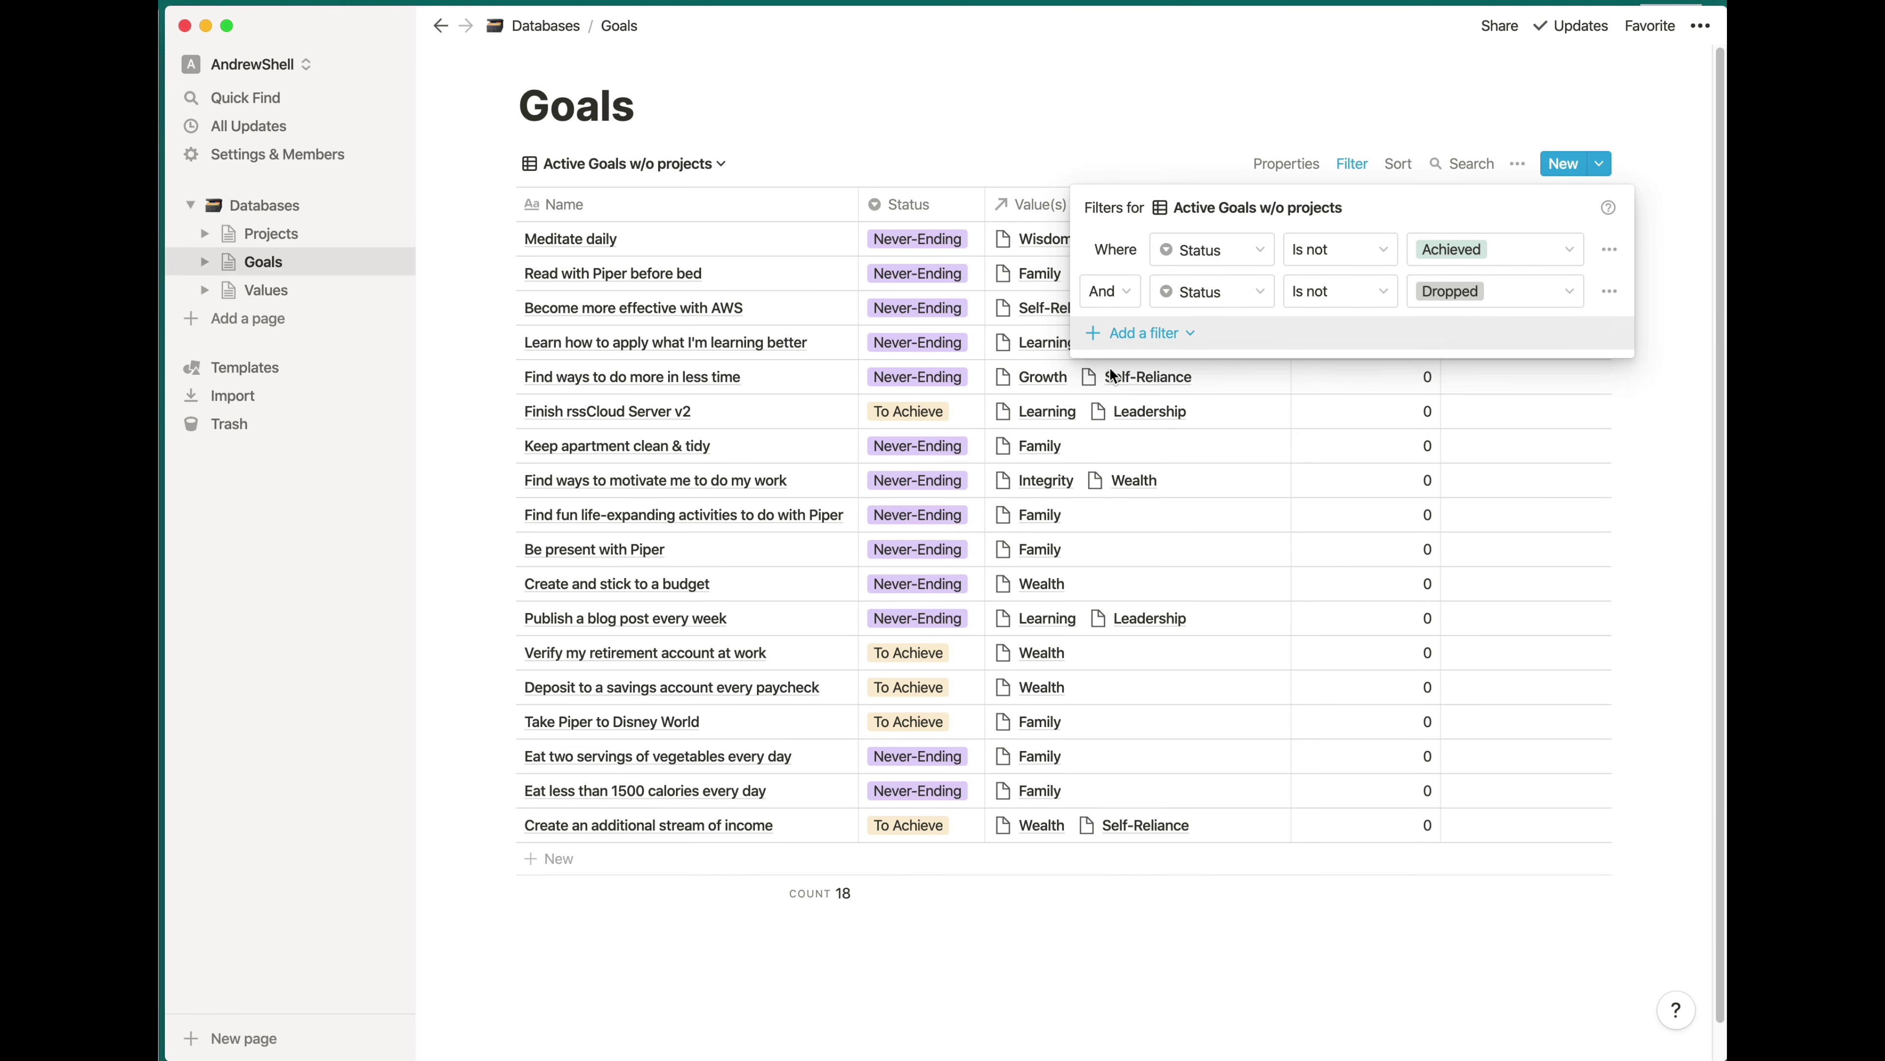
Add a third filter condition requiring Current Projects to equal 0, and close the filter settings
left_click(1095, 334)
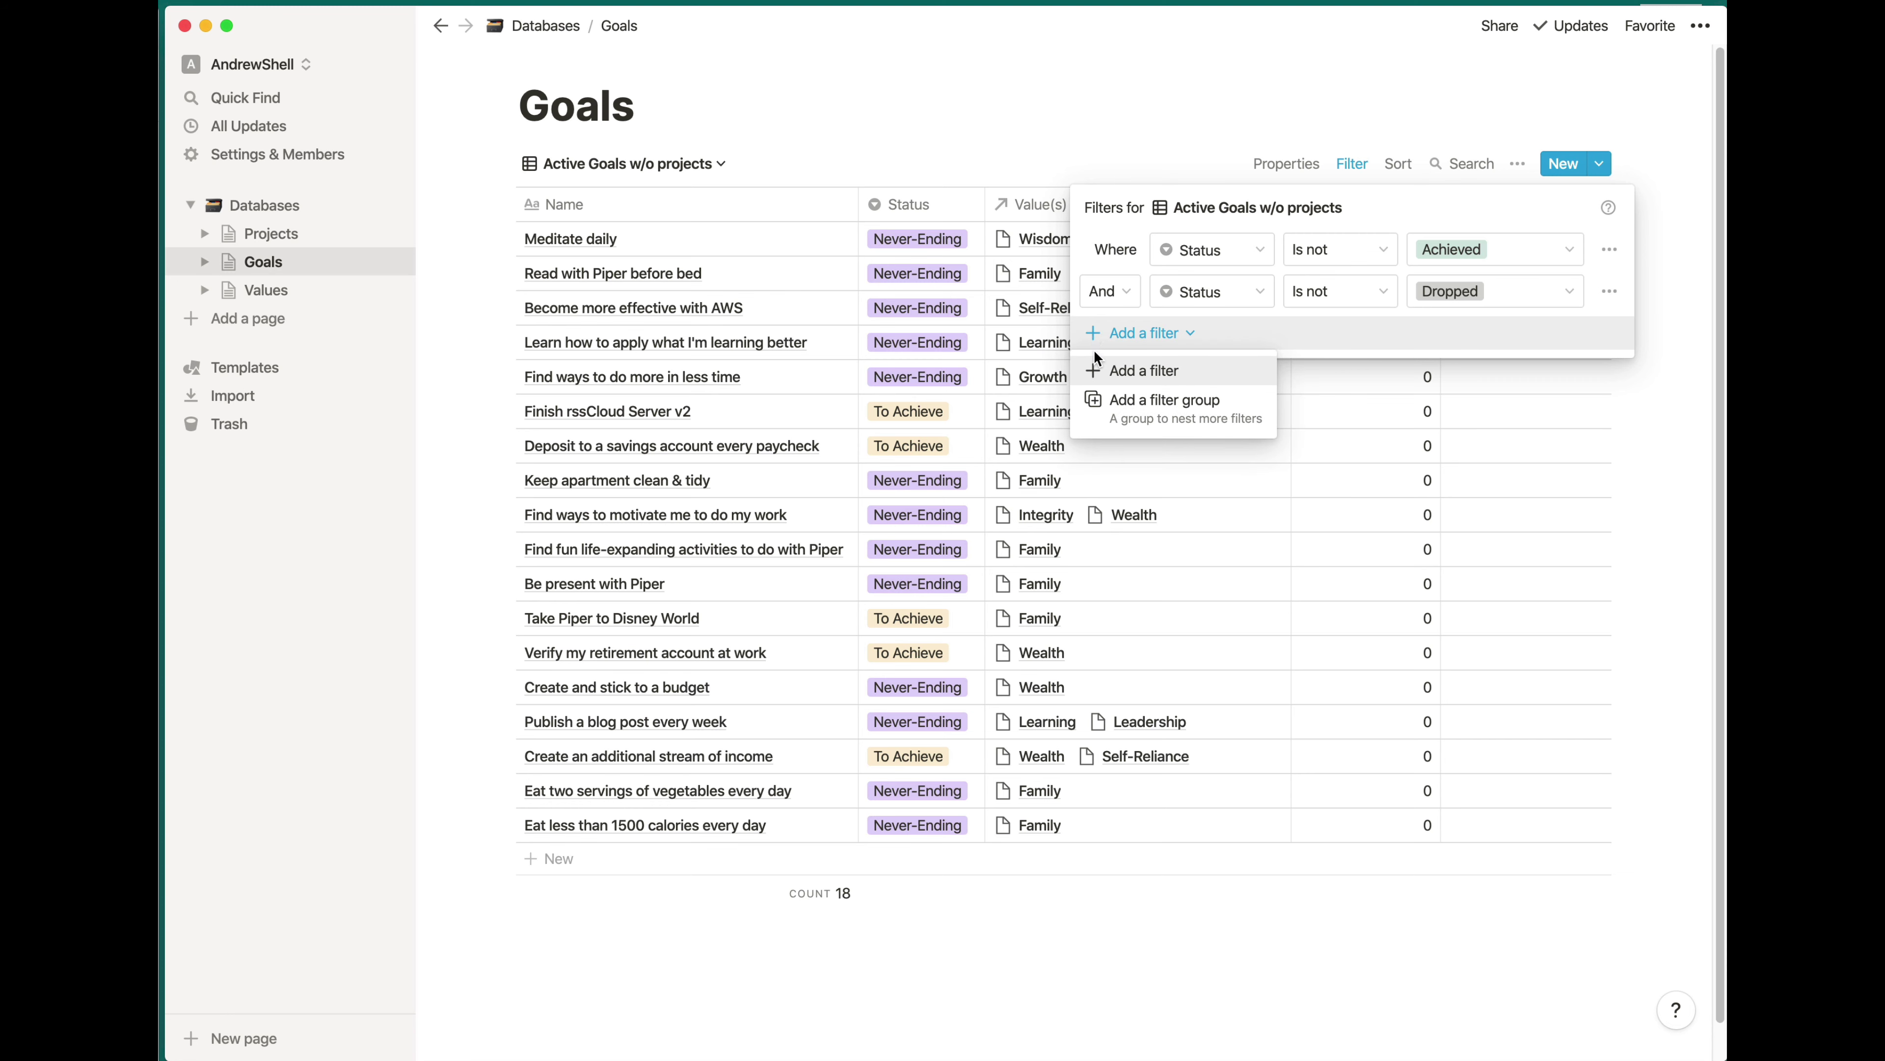
left_click(1099, 368)
left_click(1207, 334)
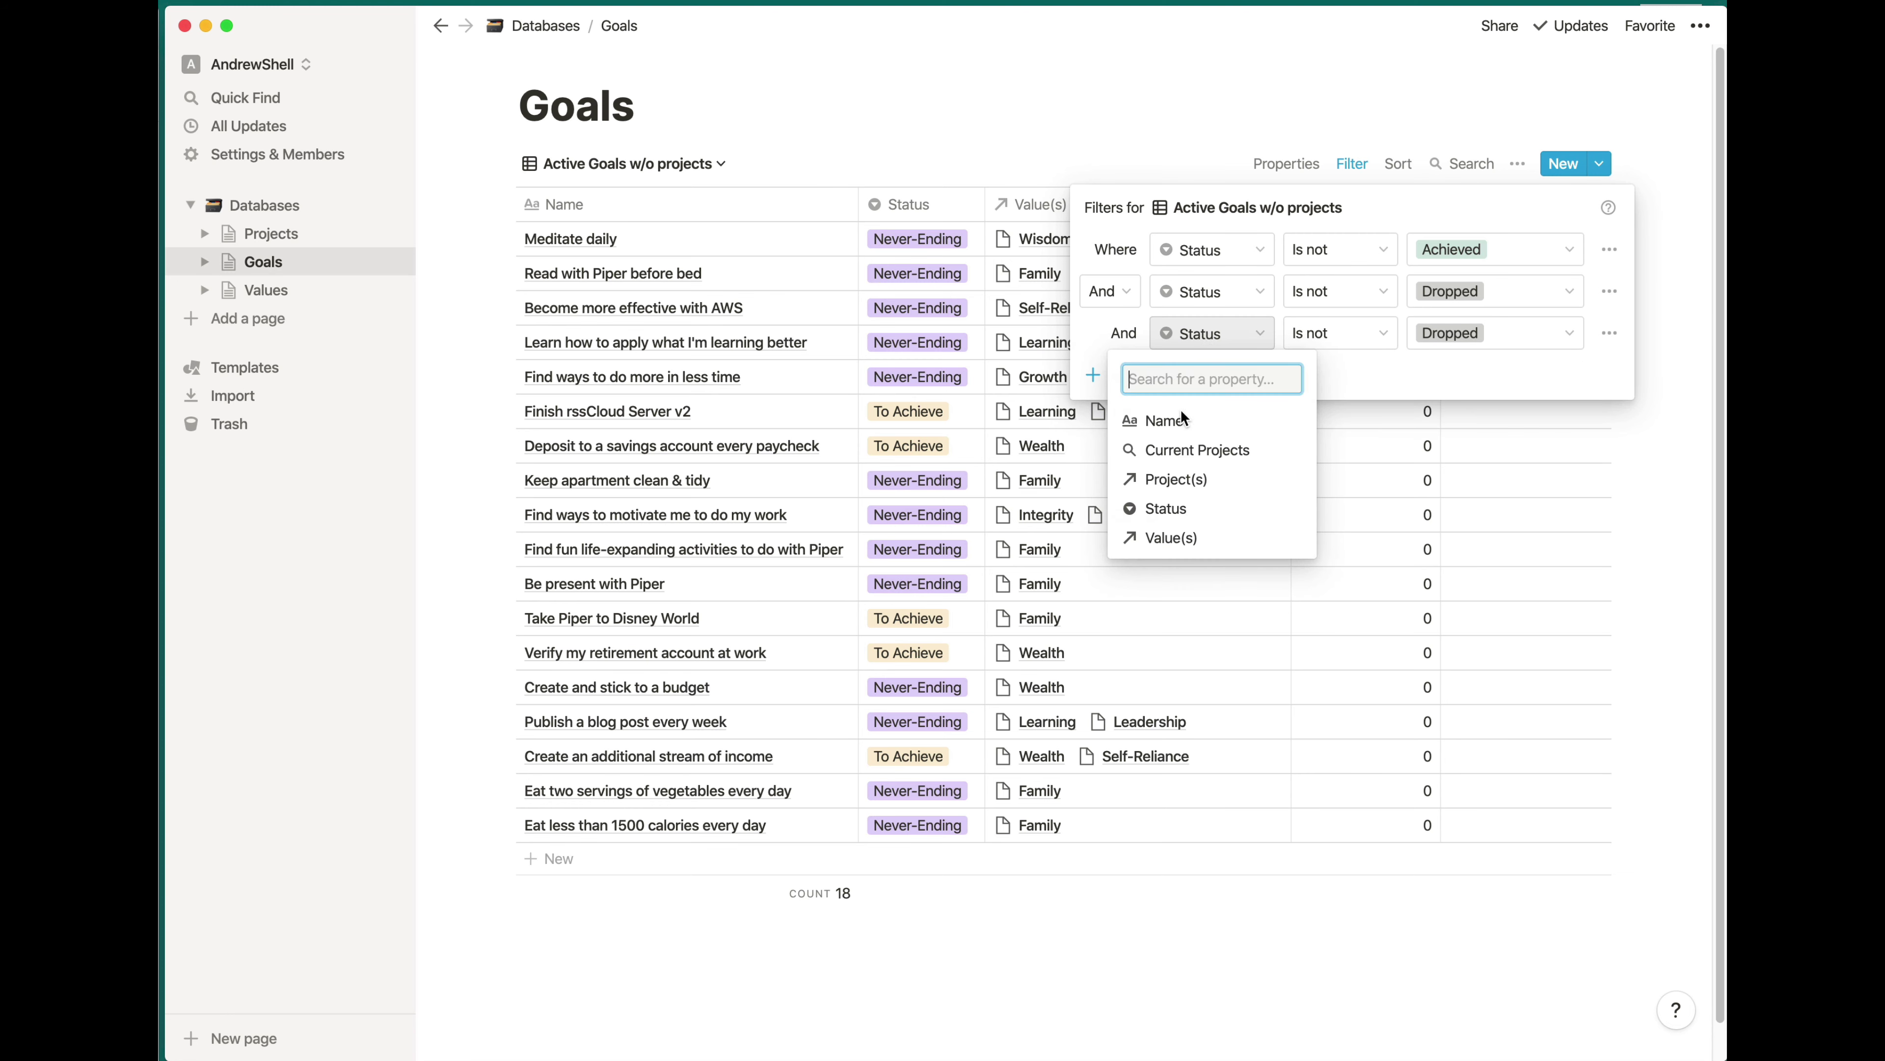
left_click(1176, 462)
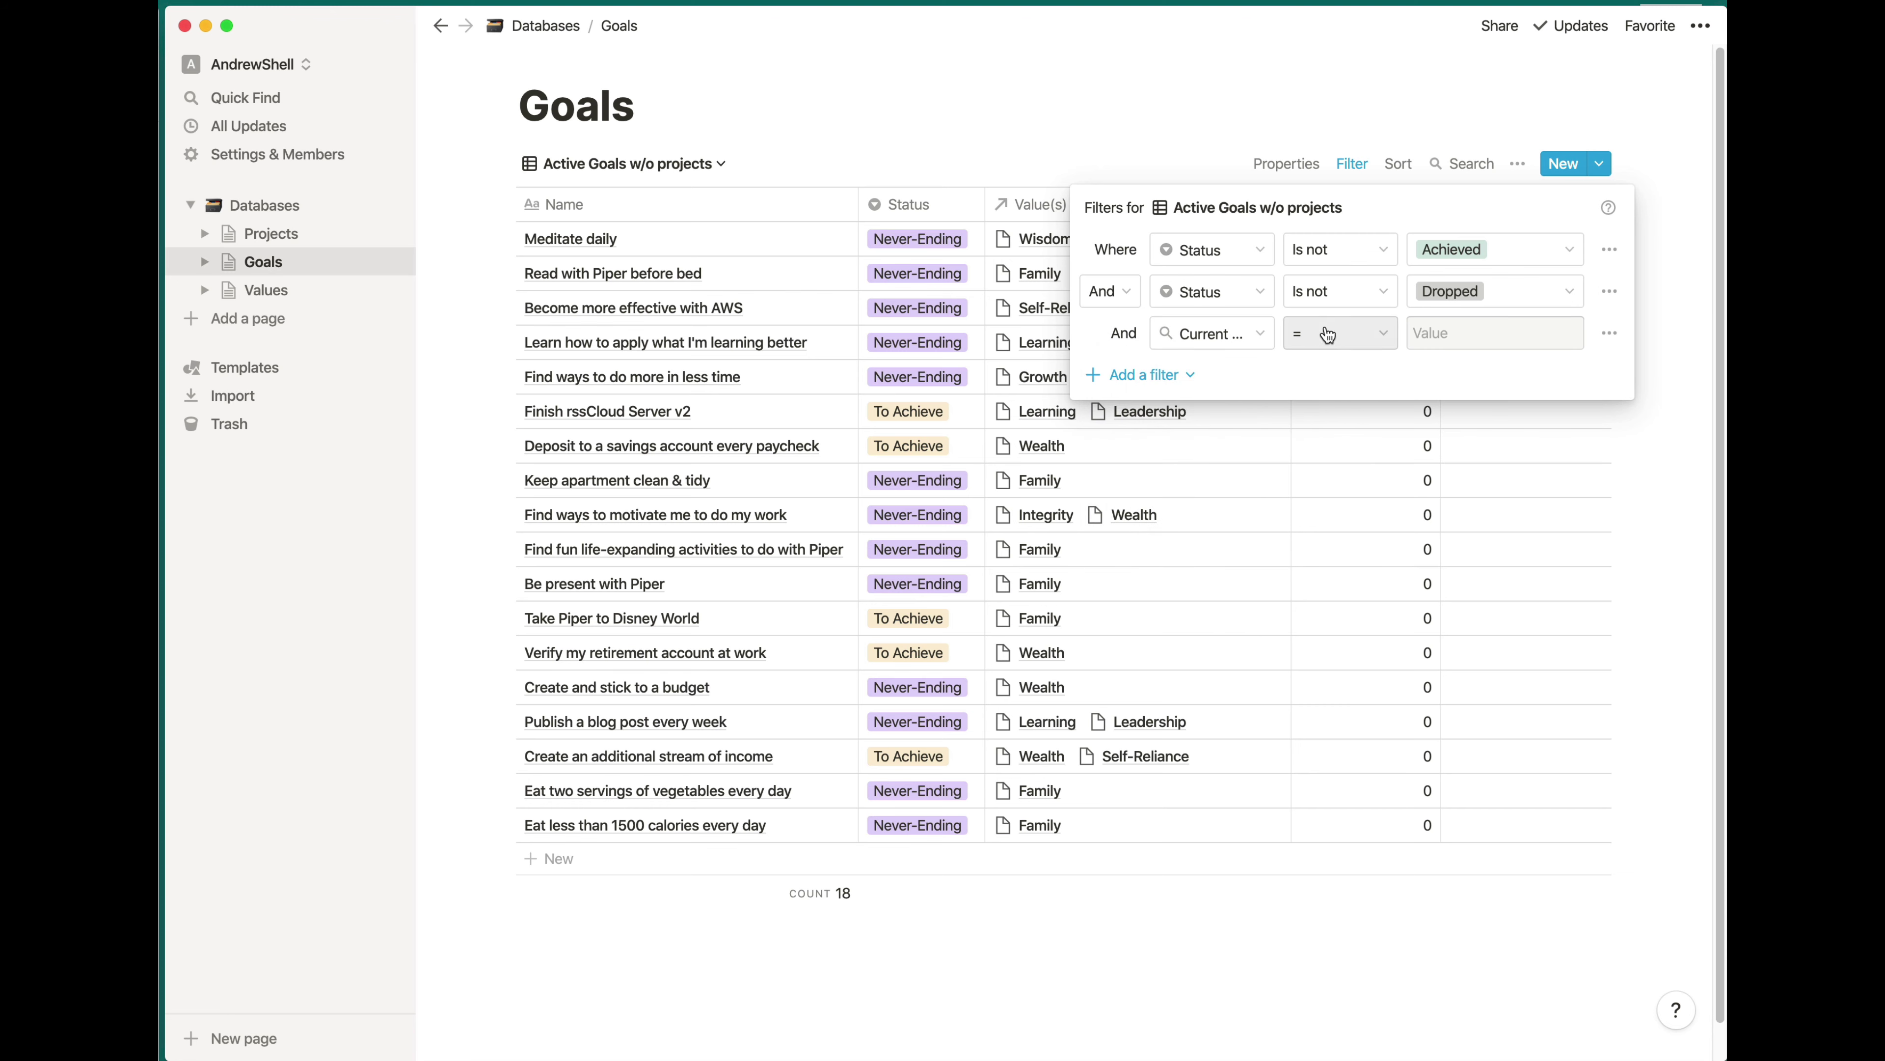
left_click(1440, 333)
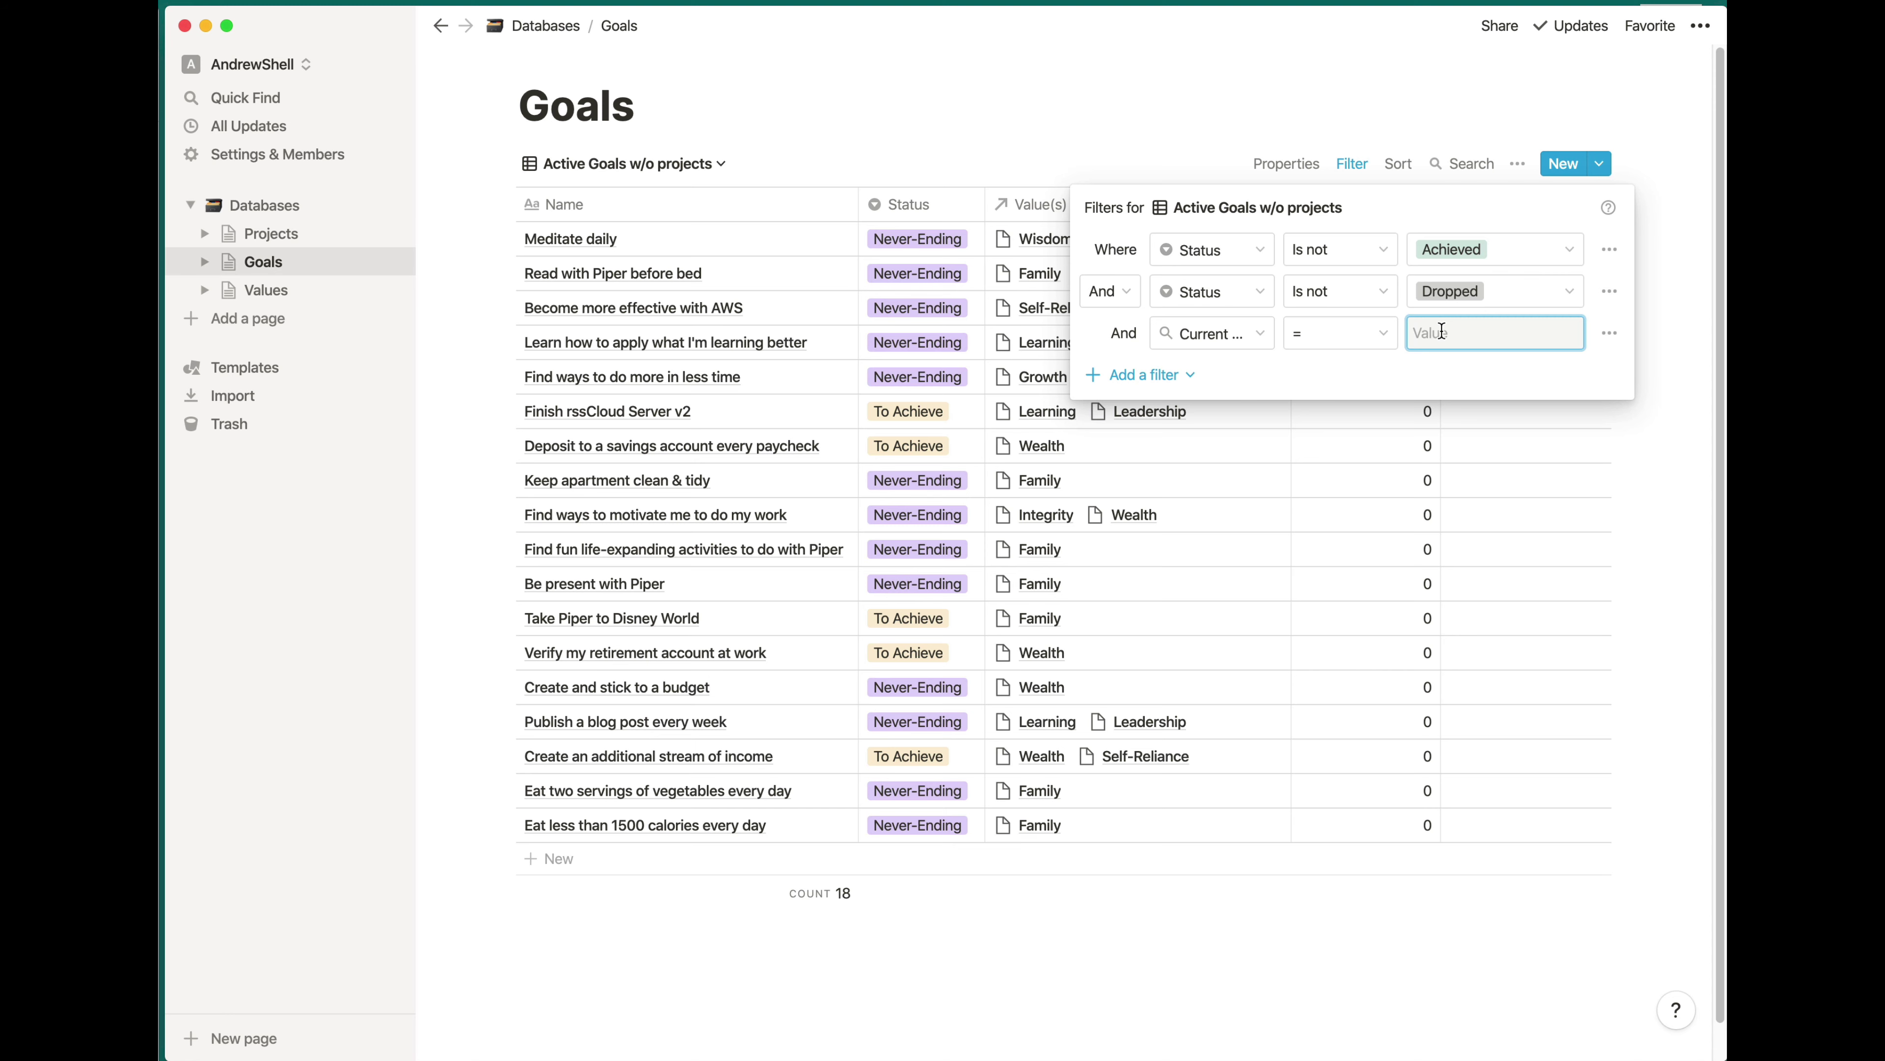
type("0")
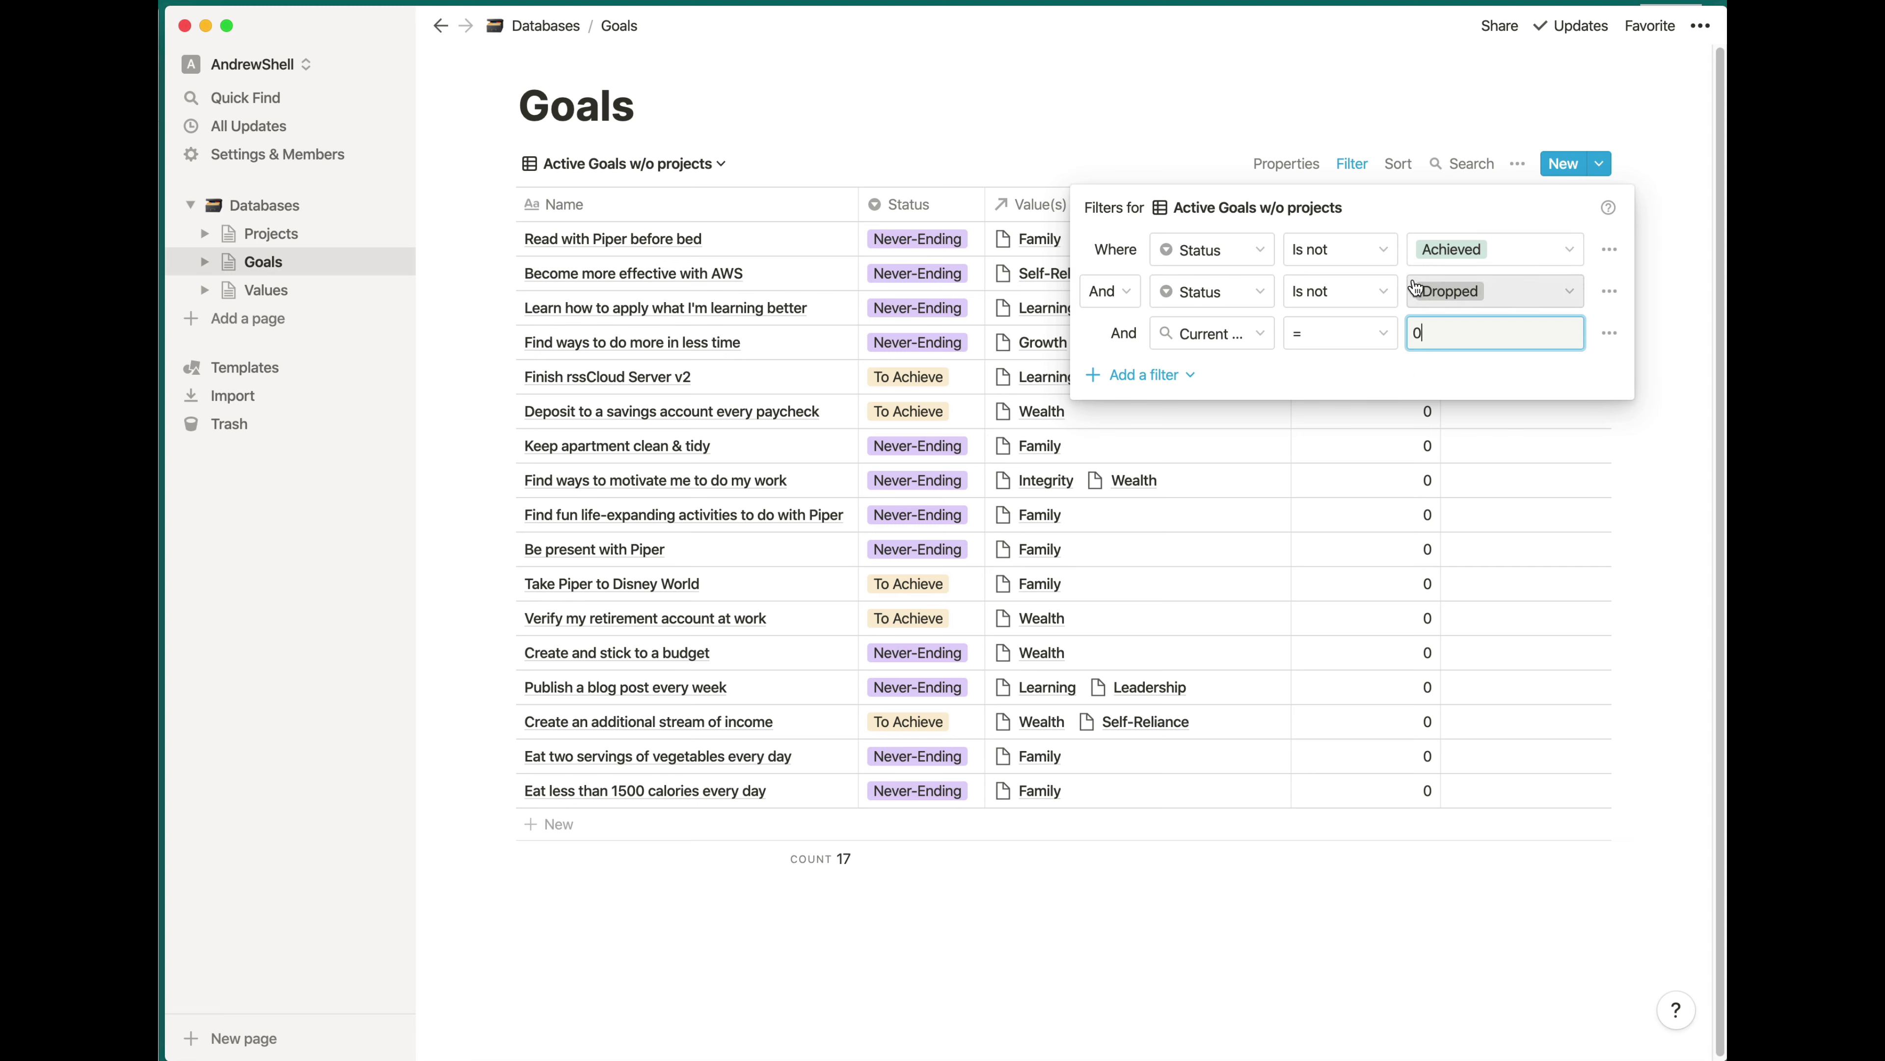
left_click(1385, 212)
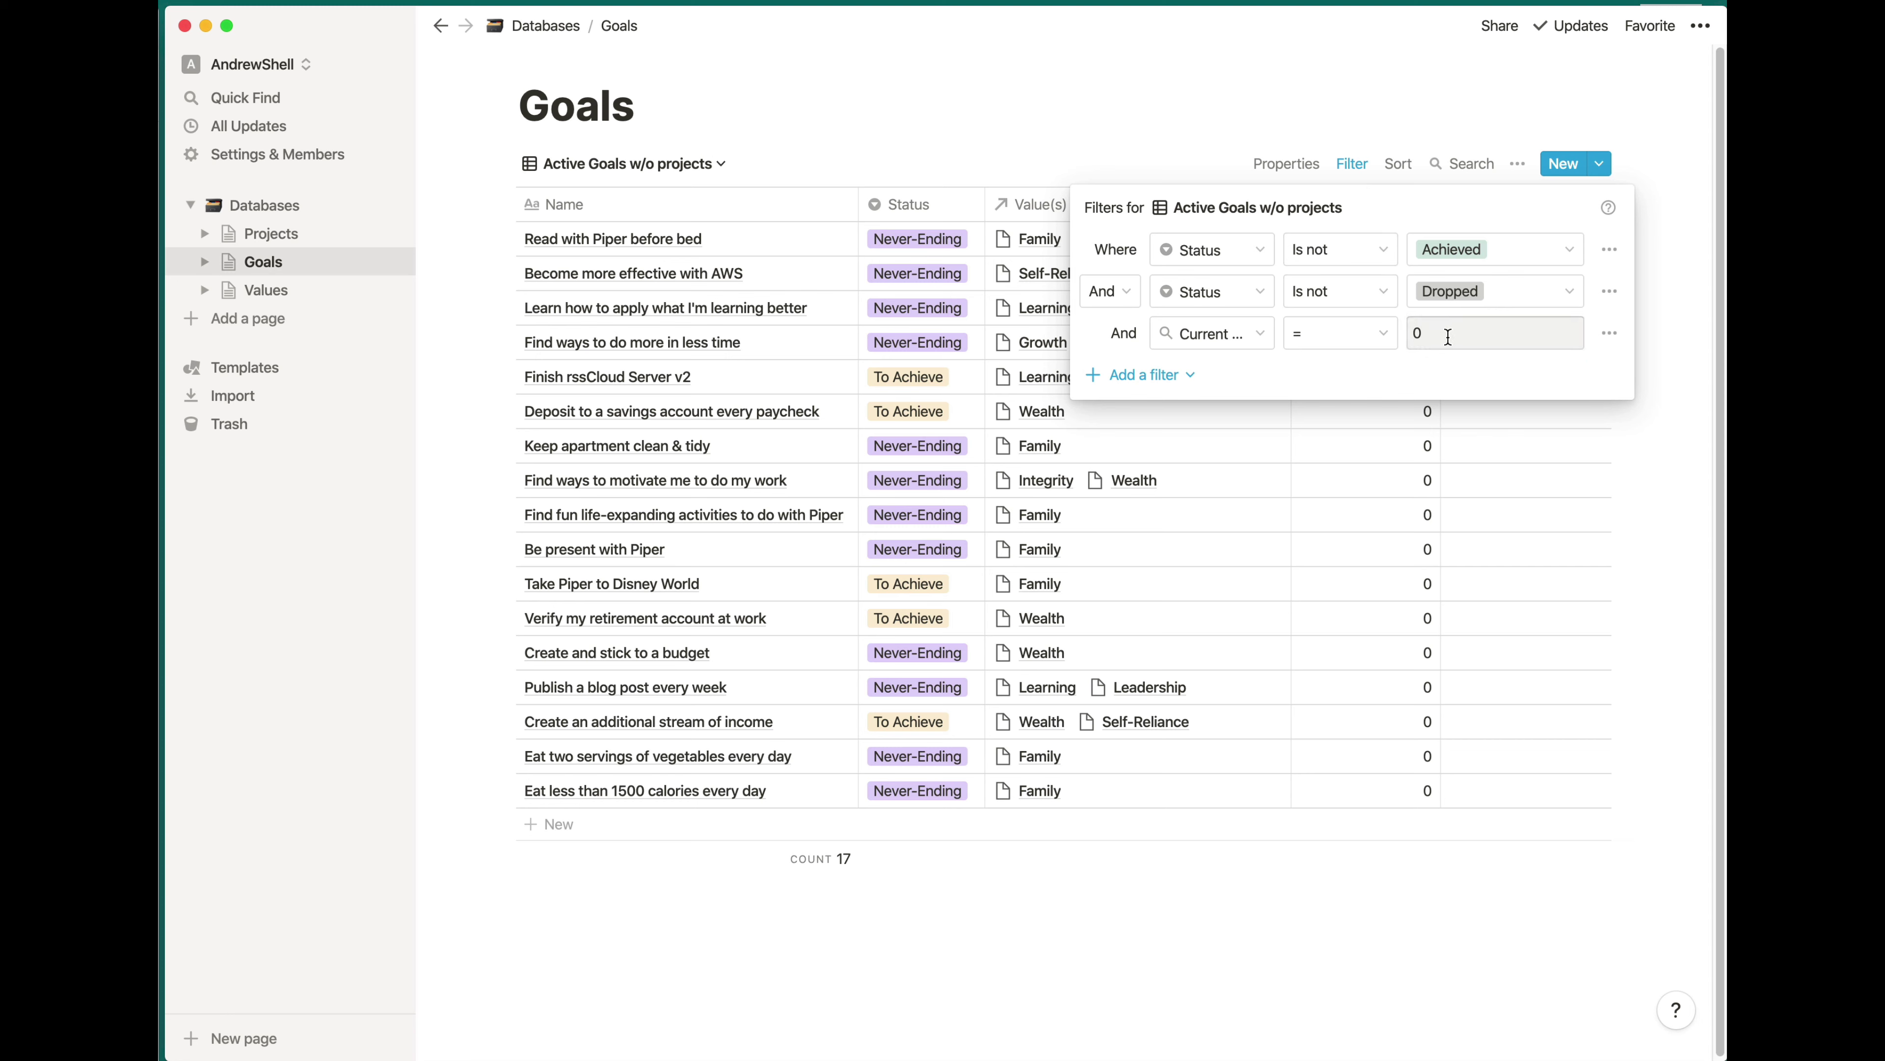
left_click(1207, 113)
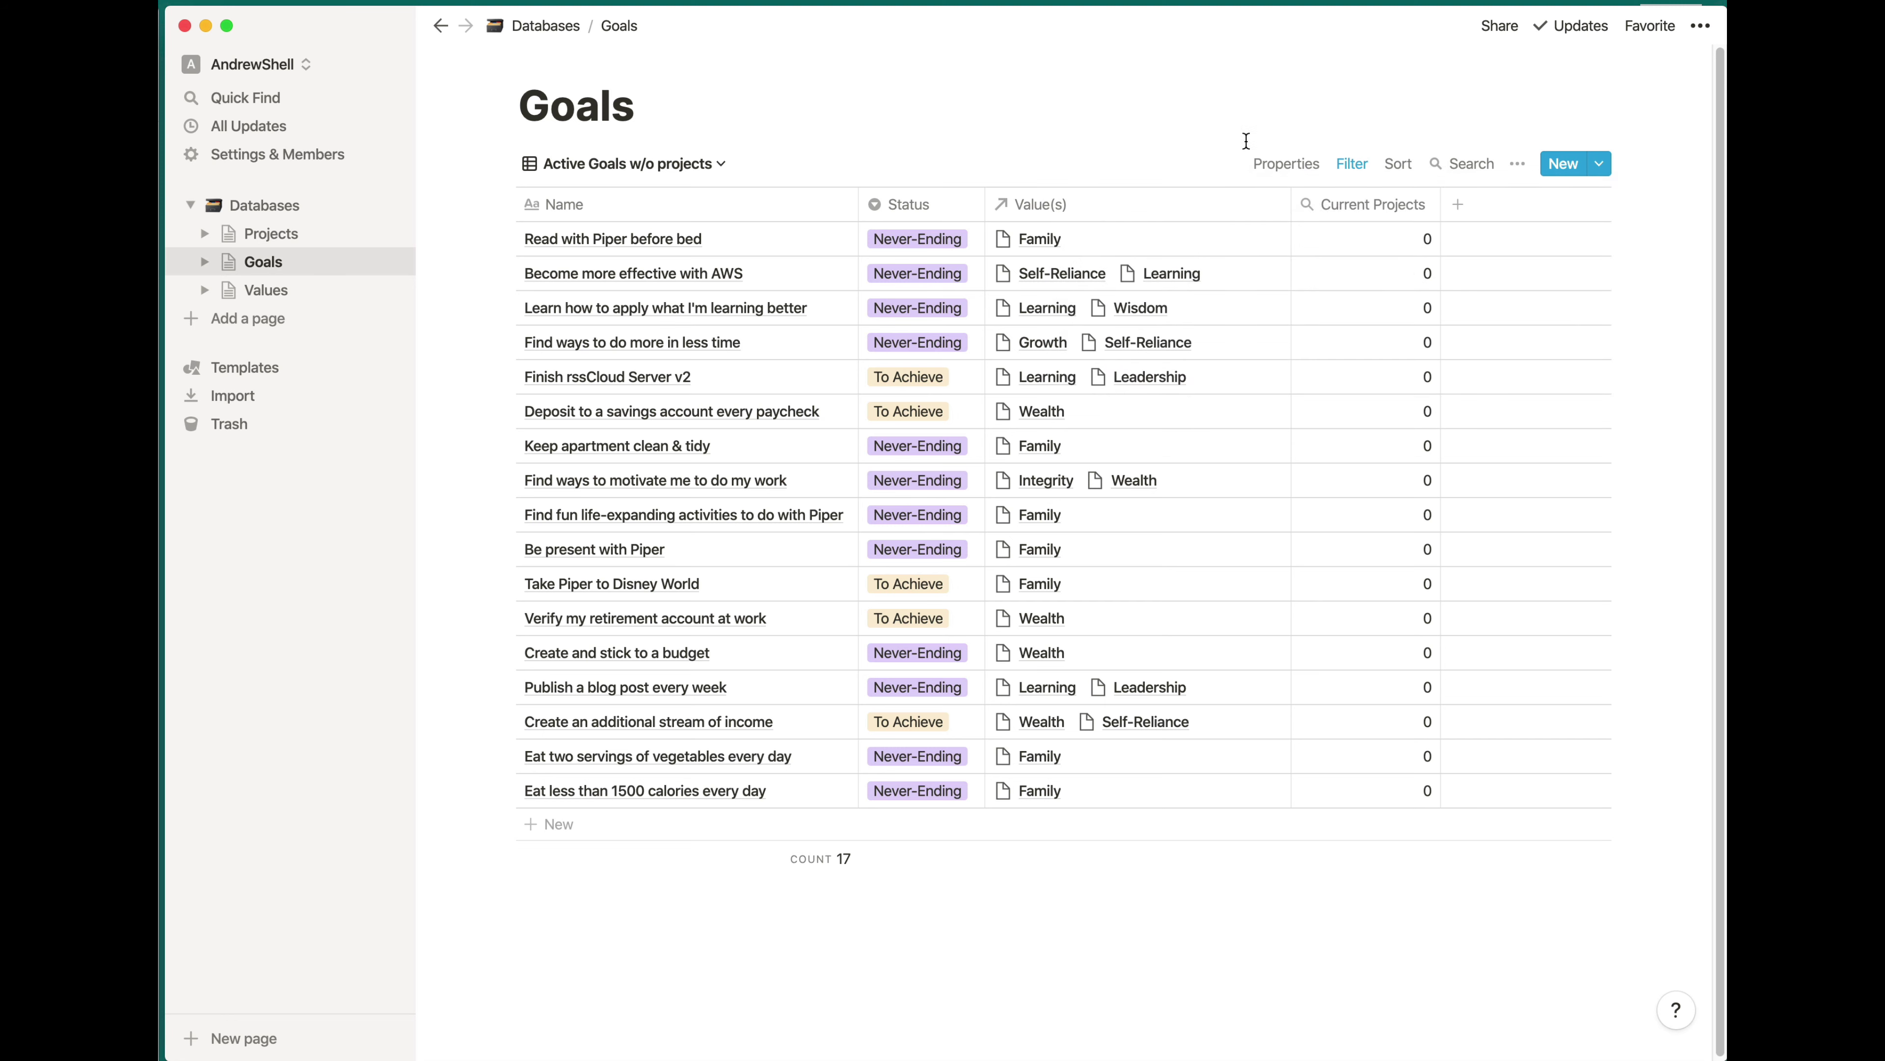
Hide the Current Projects property in the "Active Goals w/o projects" view
left_click(1299, 164)
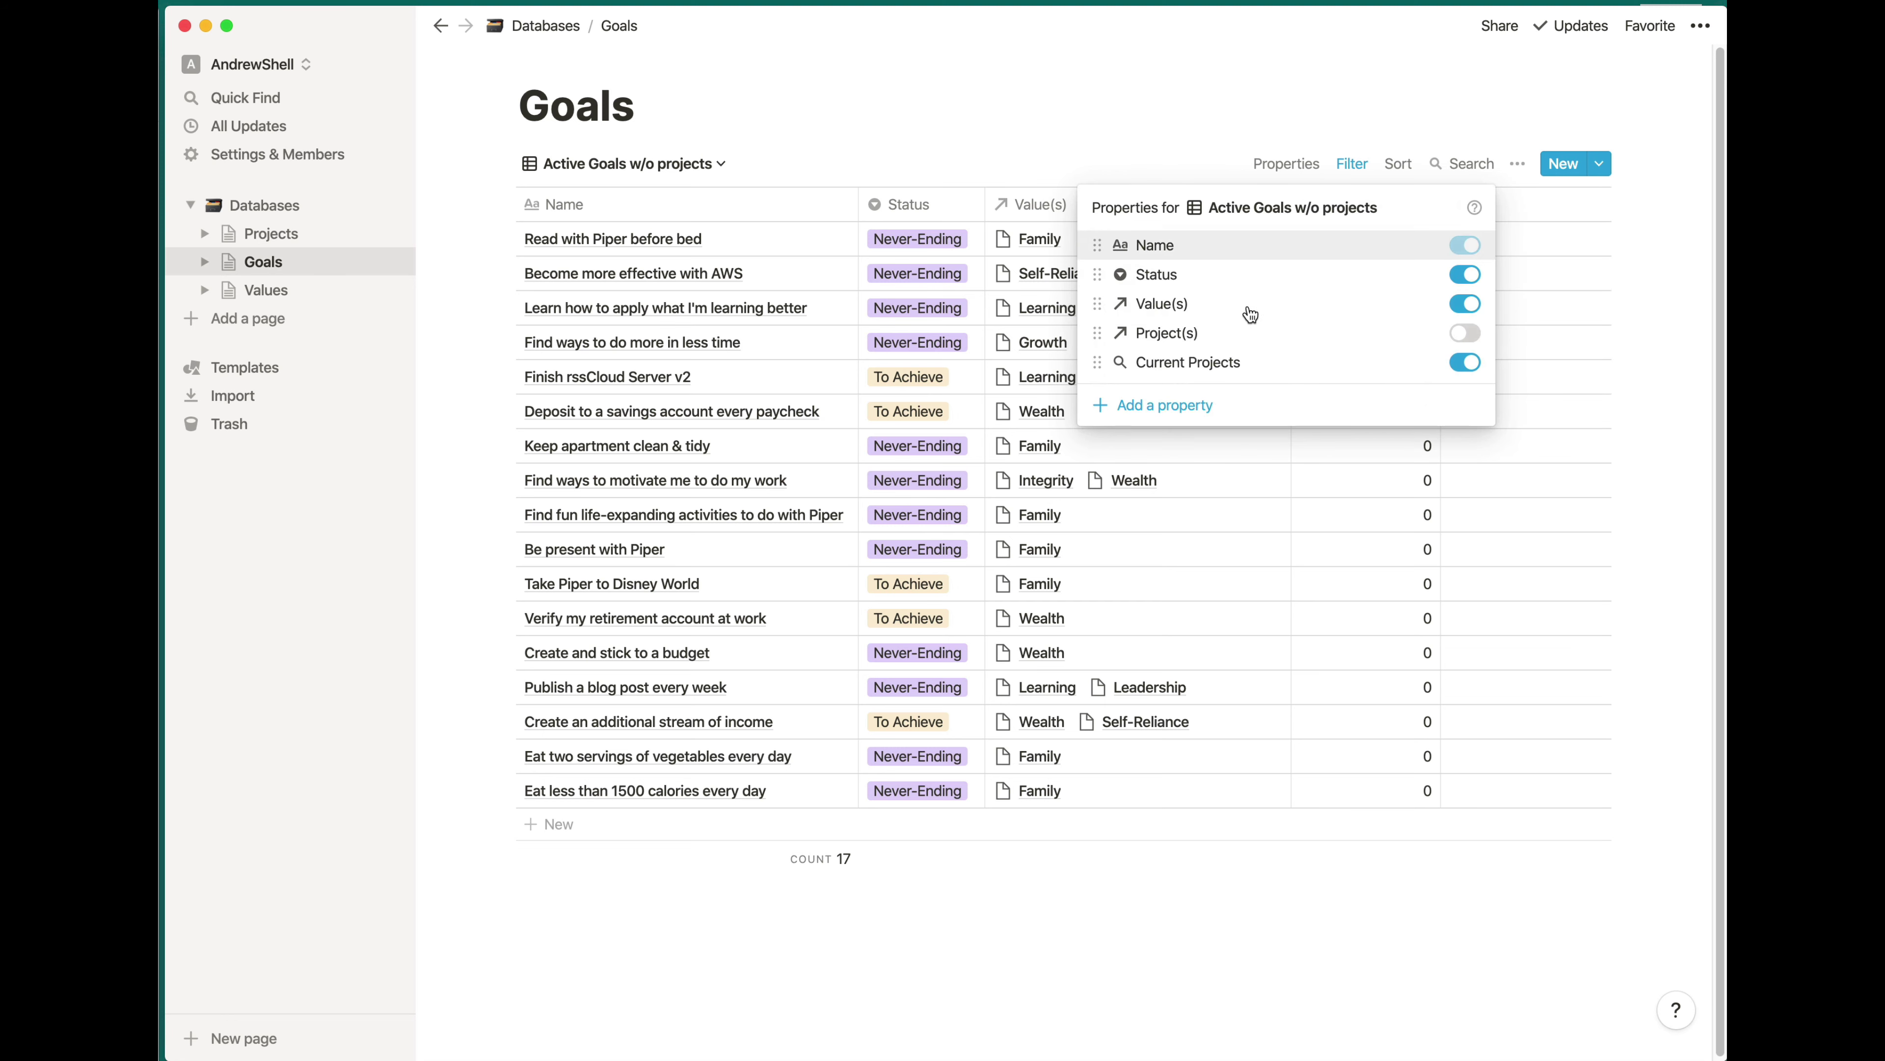
left_click(1465, 361)
left_click(1149, 115)
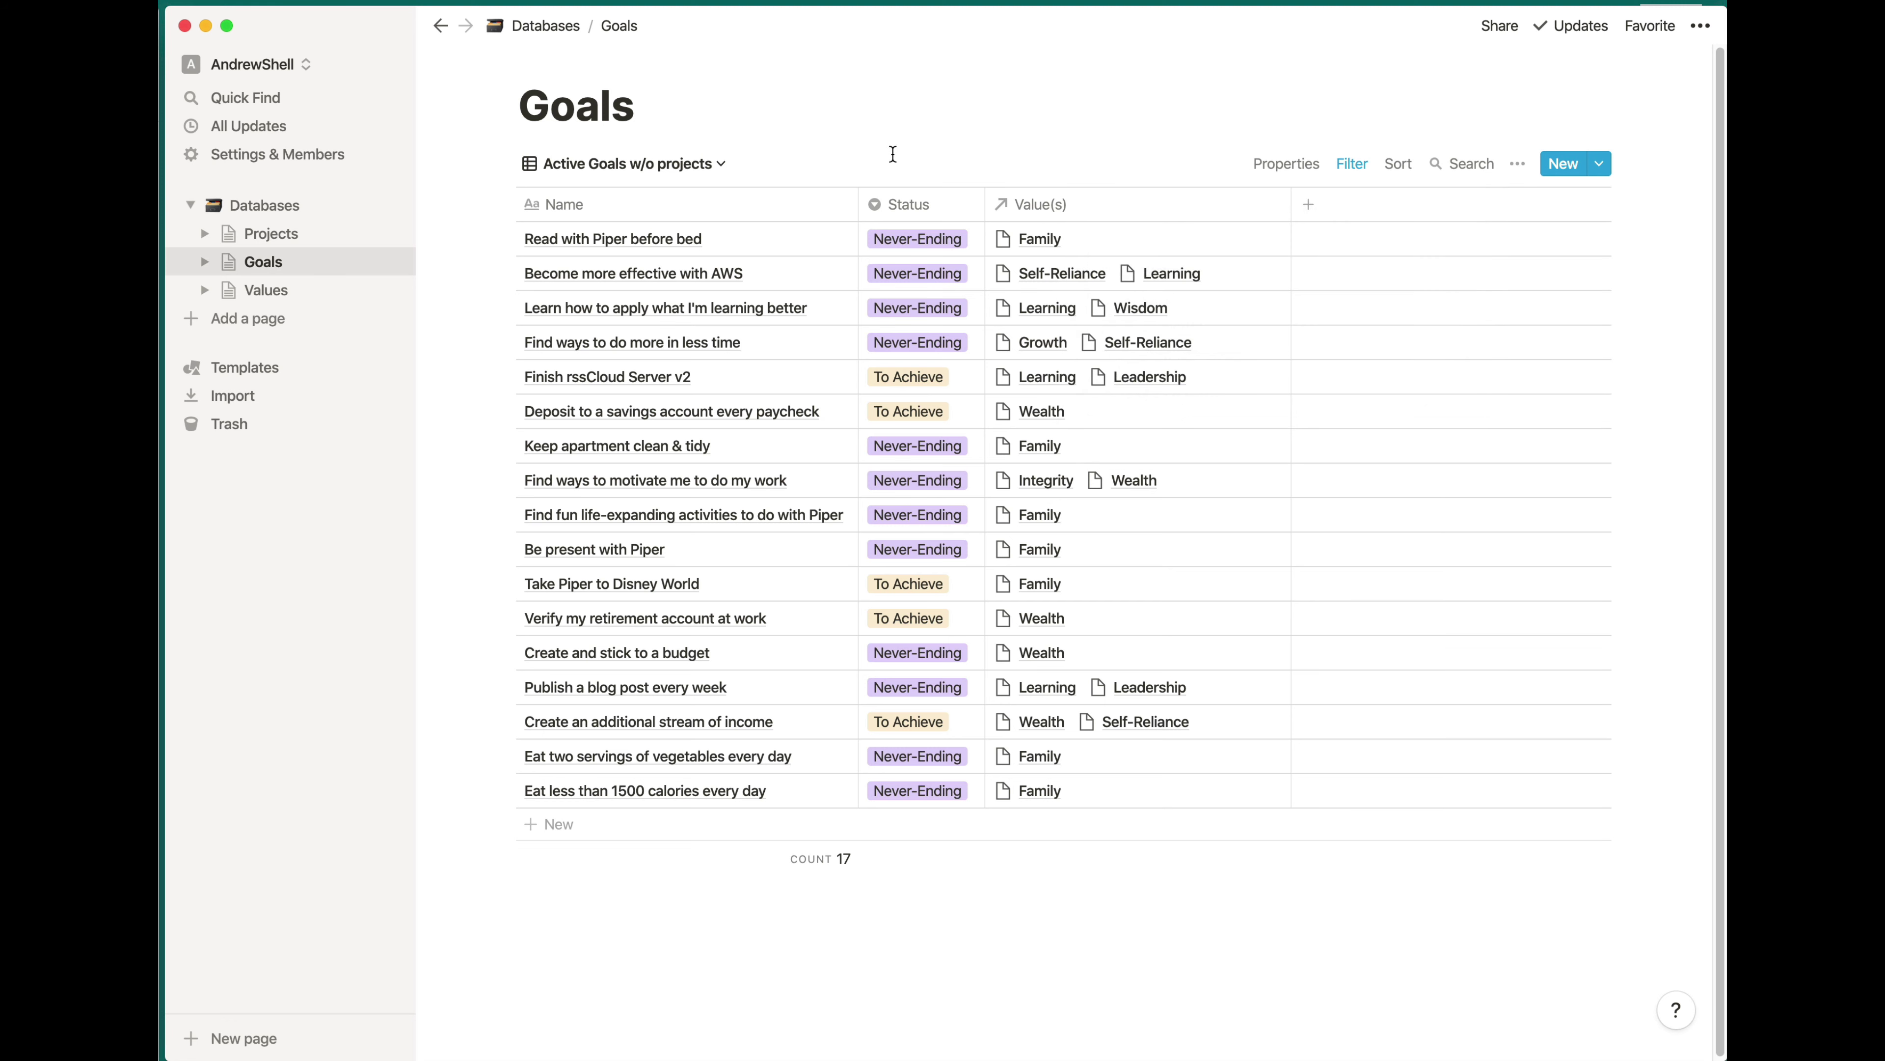
View the All Goals view for comparison and return to the "Active Goals w/o projects" view
left_click(723, 165)
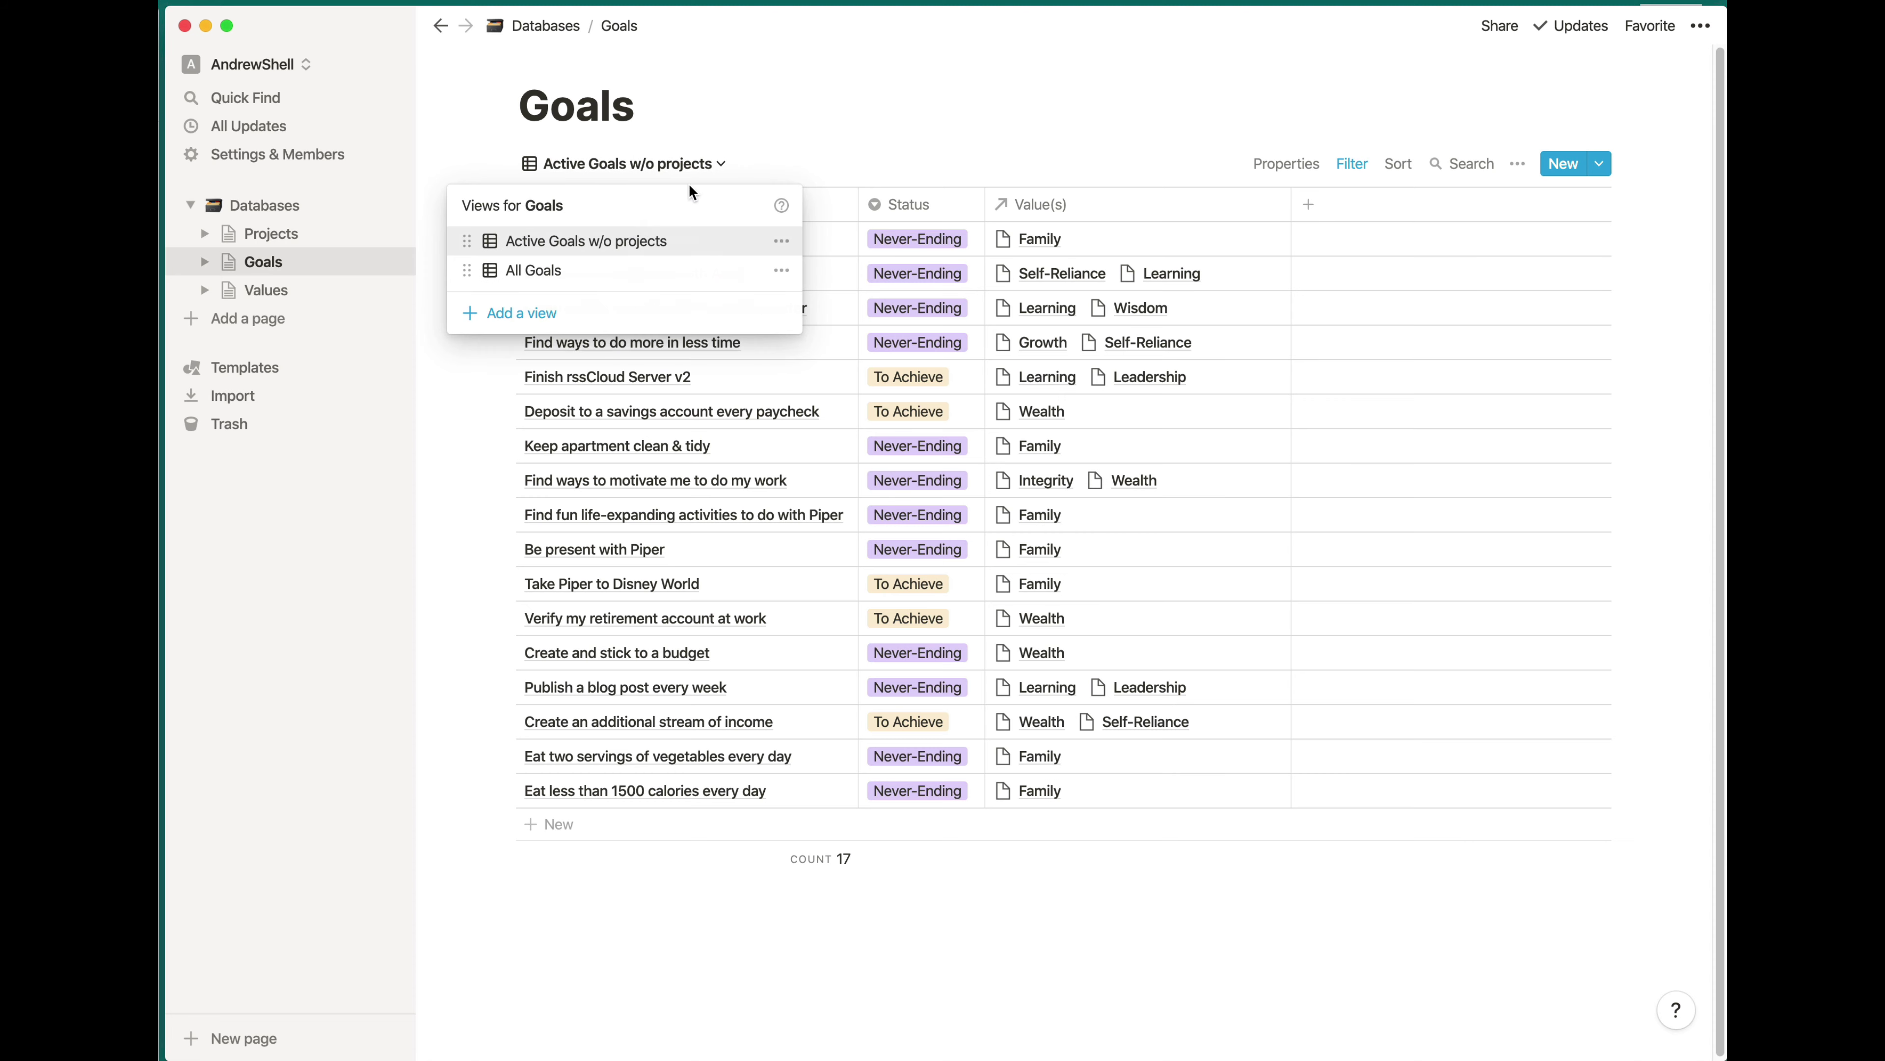
left_click(553, 268)
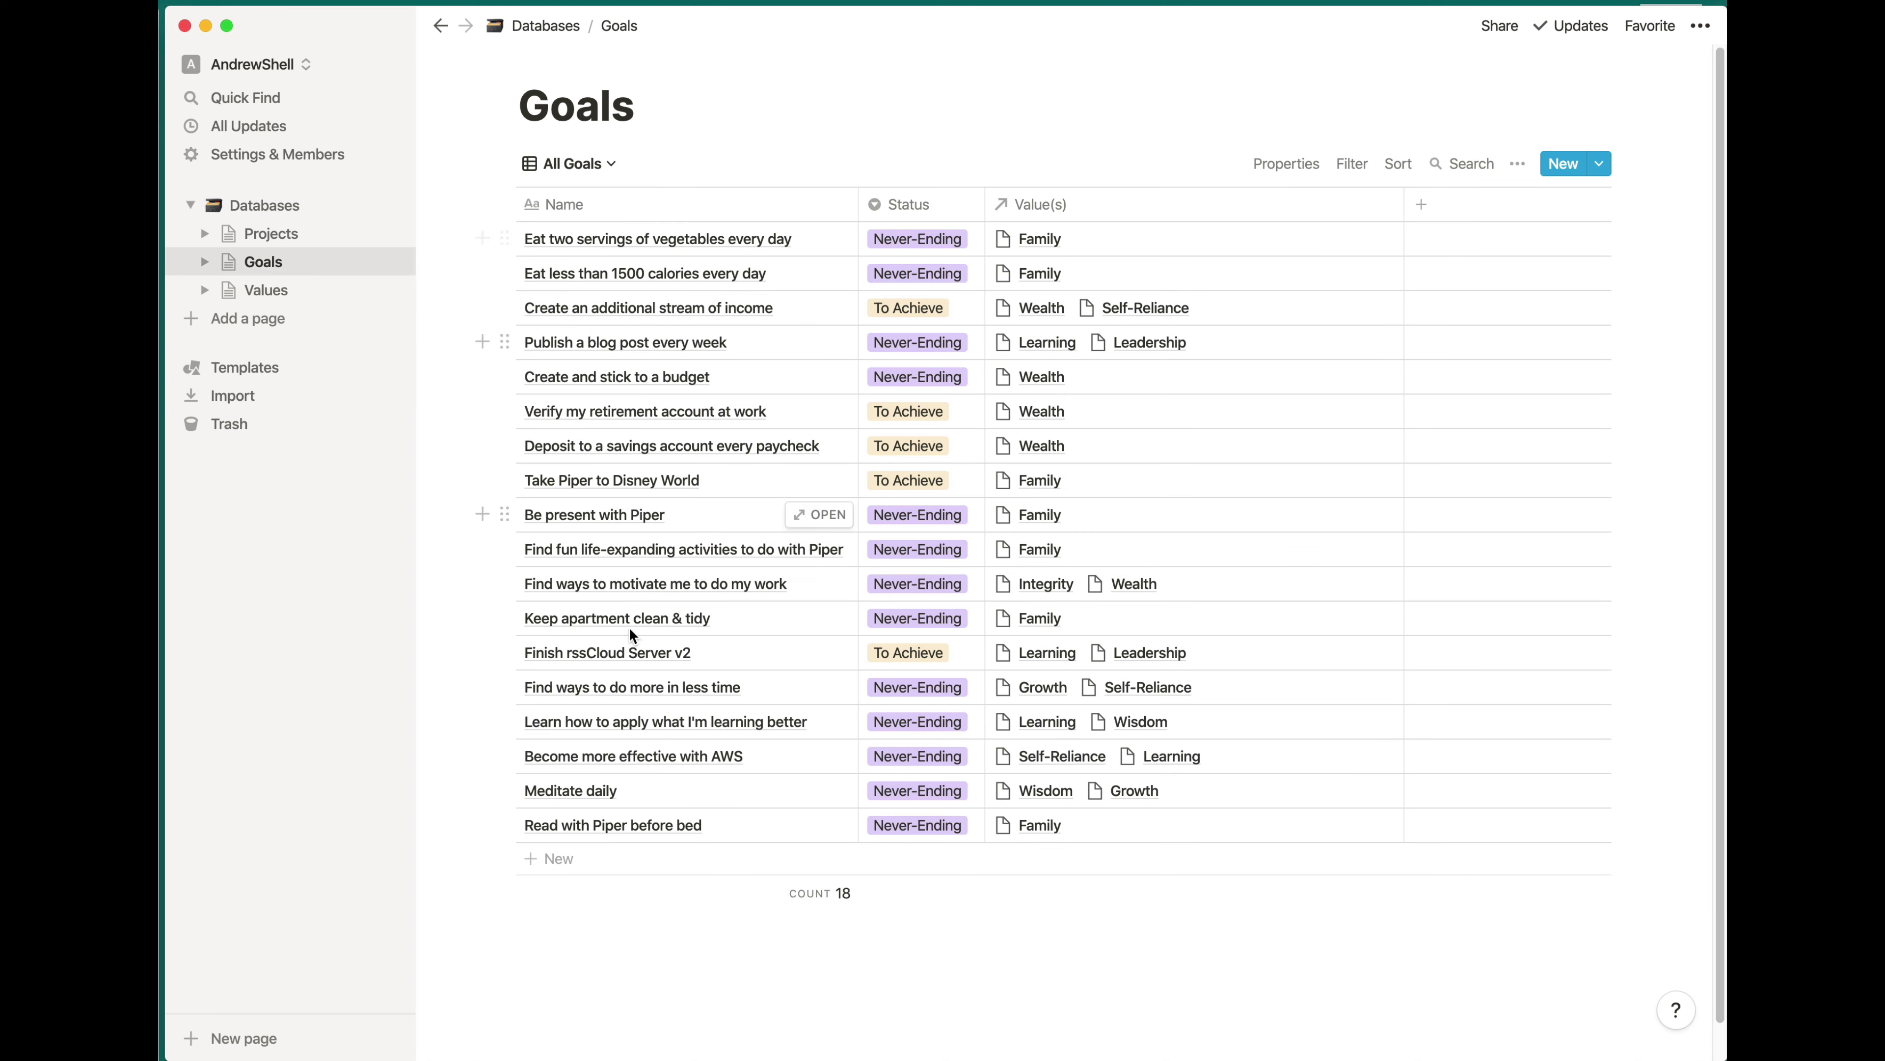
left_click(559, 165)
left_click(494, 243)
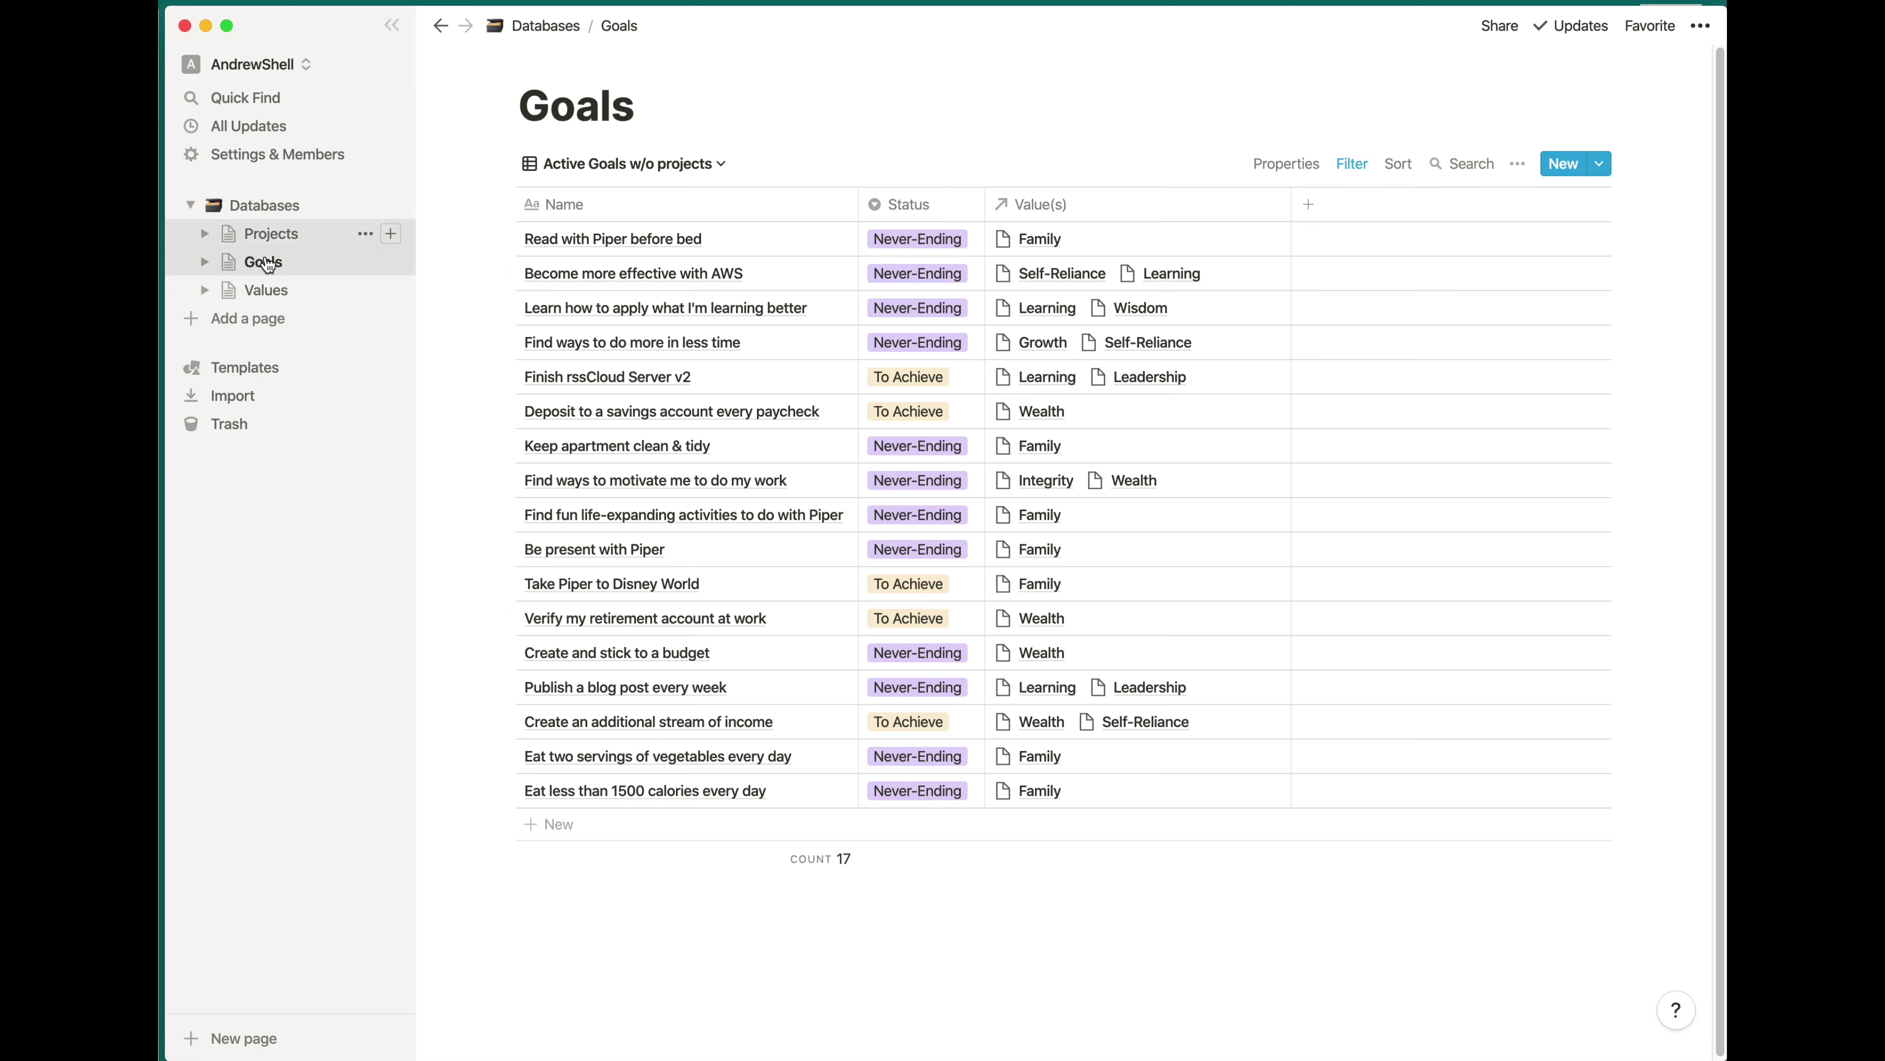
In the Projects database, set the status of "Create daily meditation habit" to Completed
left_click(271, 236)
left_click(884, 238)
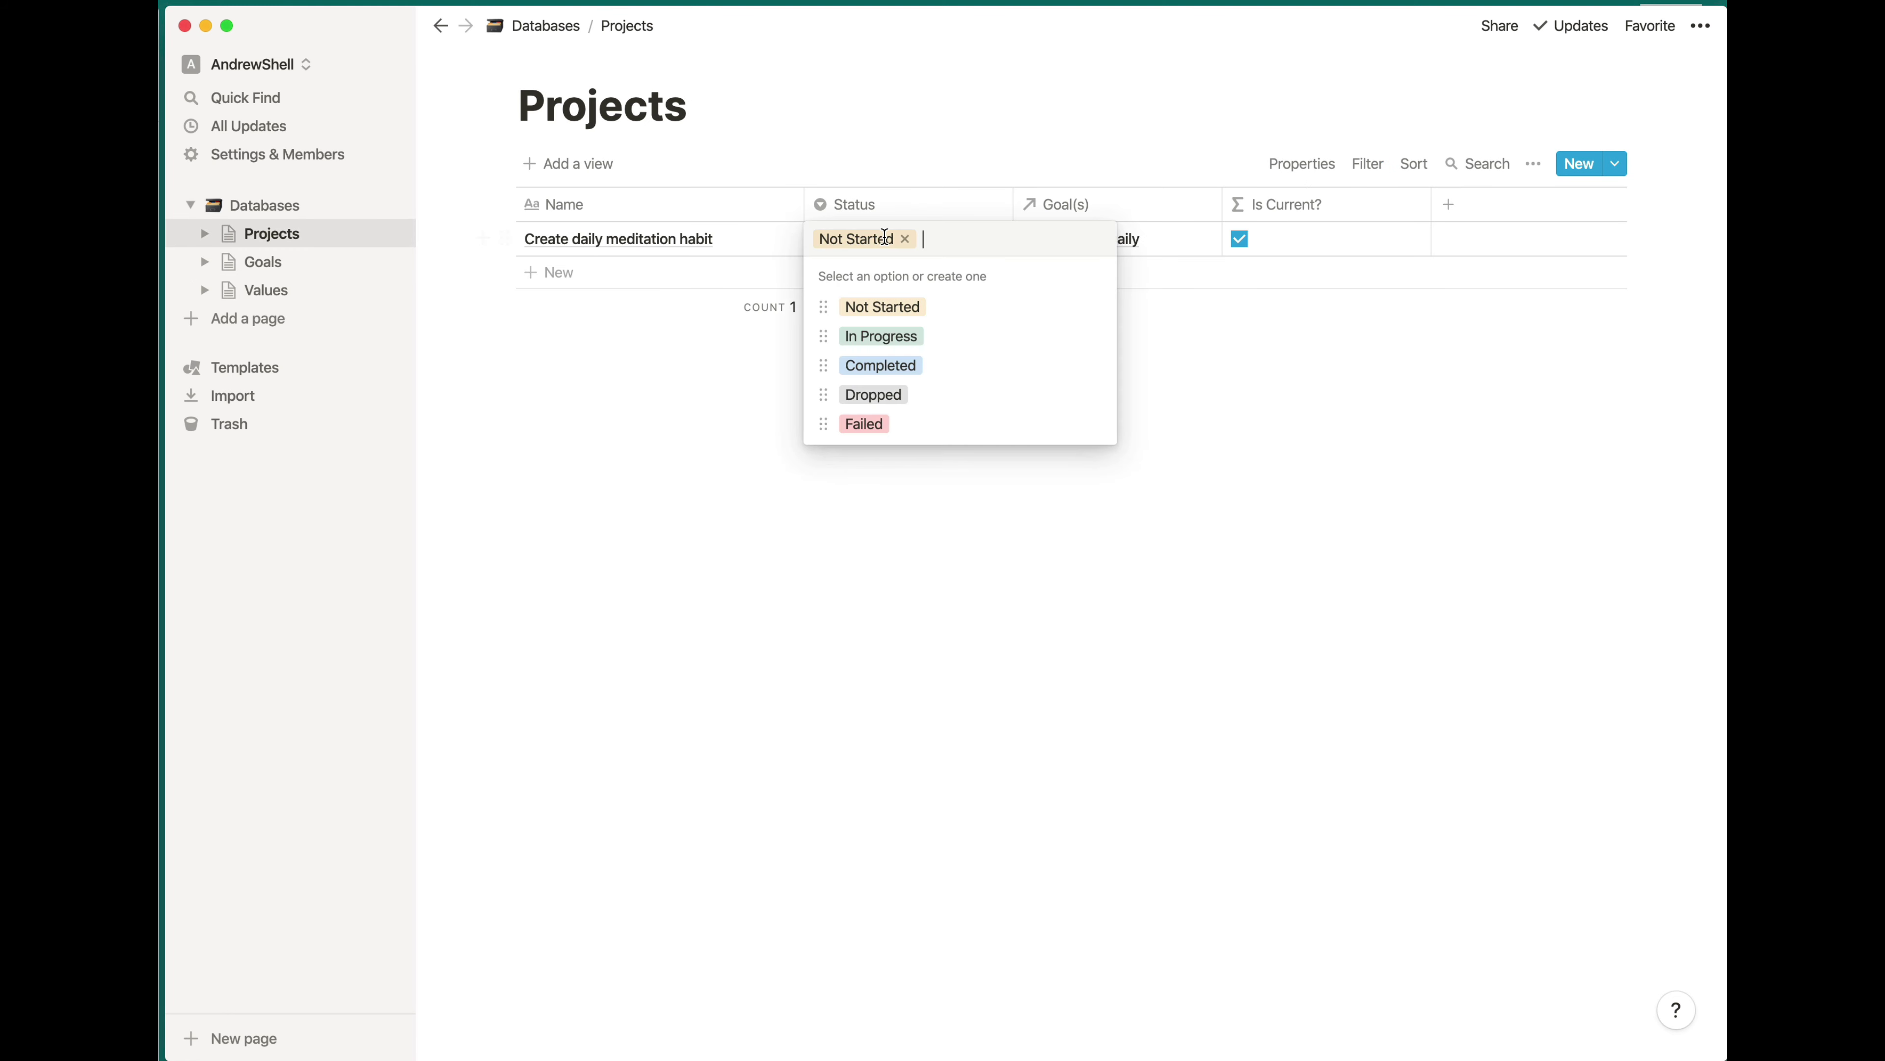
left_click(880, 367)
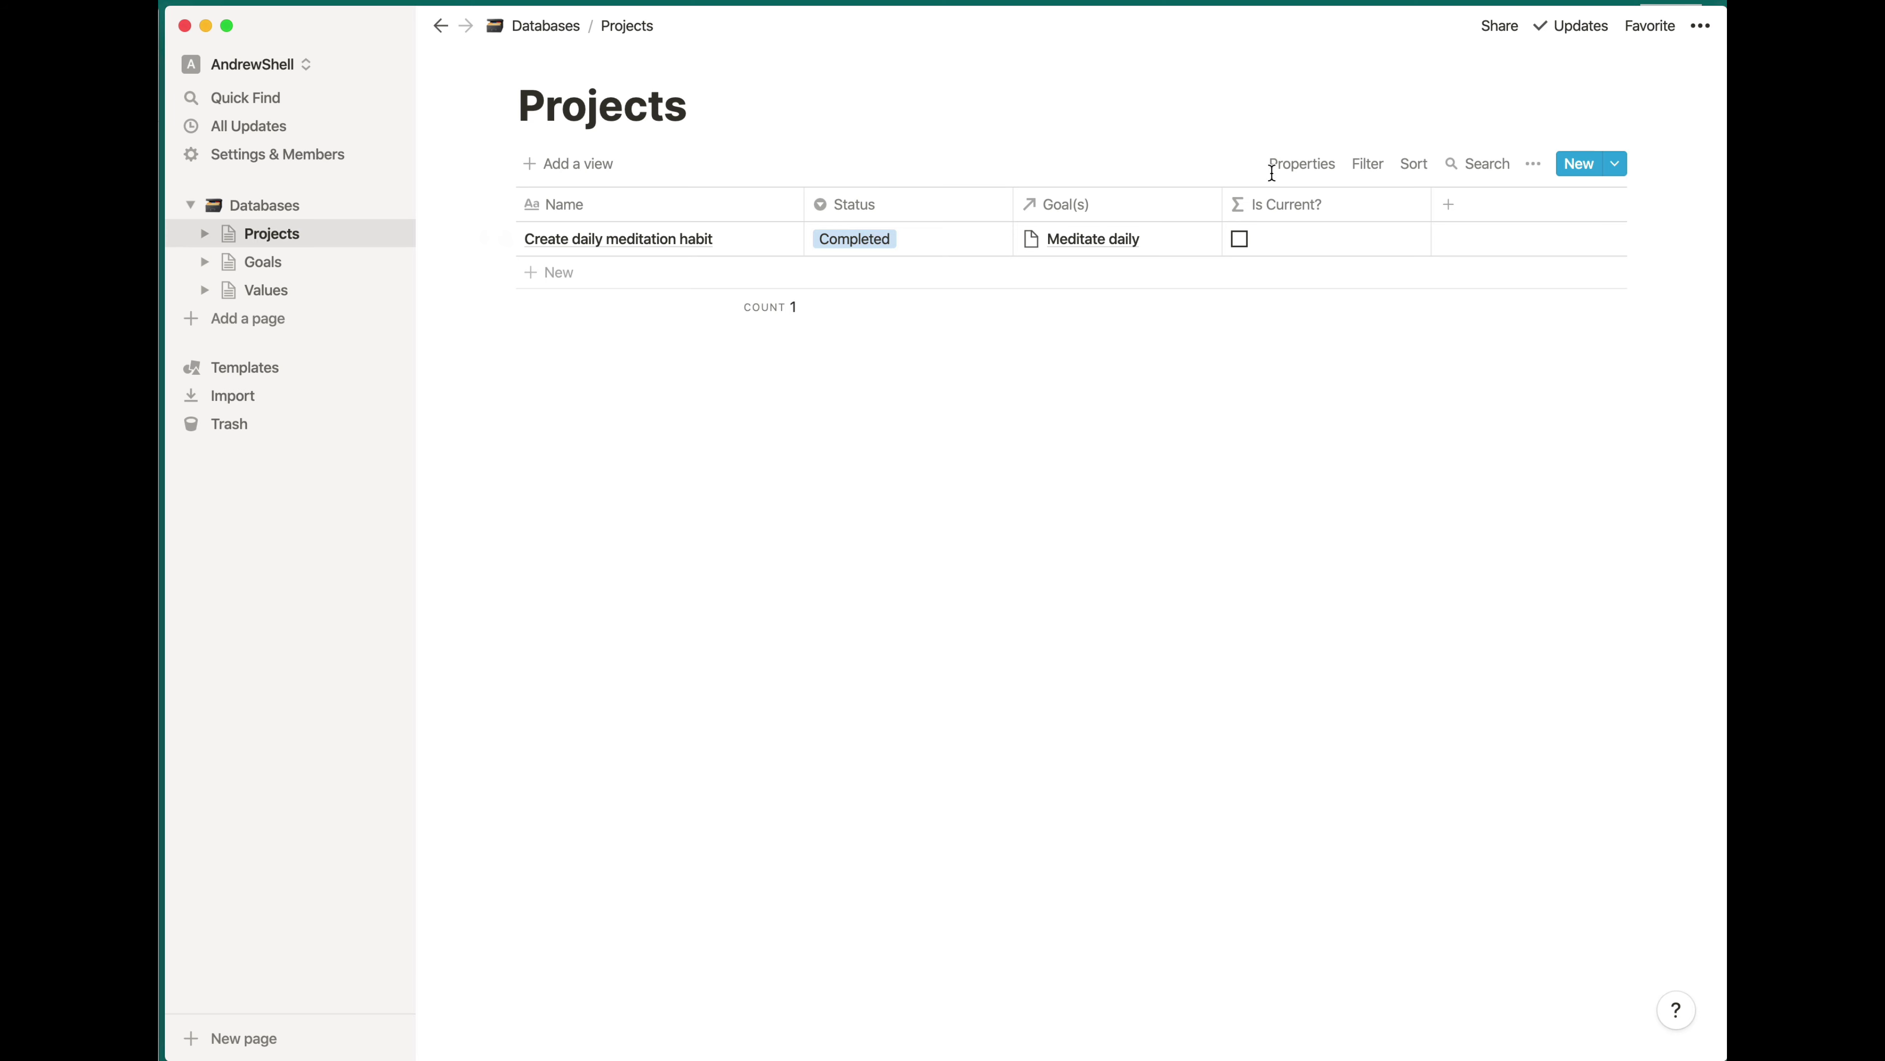
Hide the "Is Current?" property in the Projects table and open Goals to check the filtered view
left_click(1288, 168)
left_click(1481, 333)
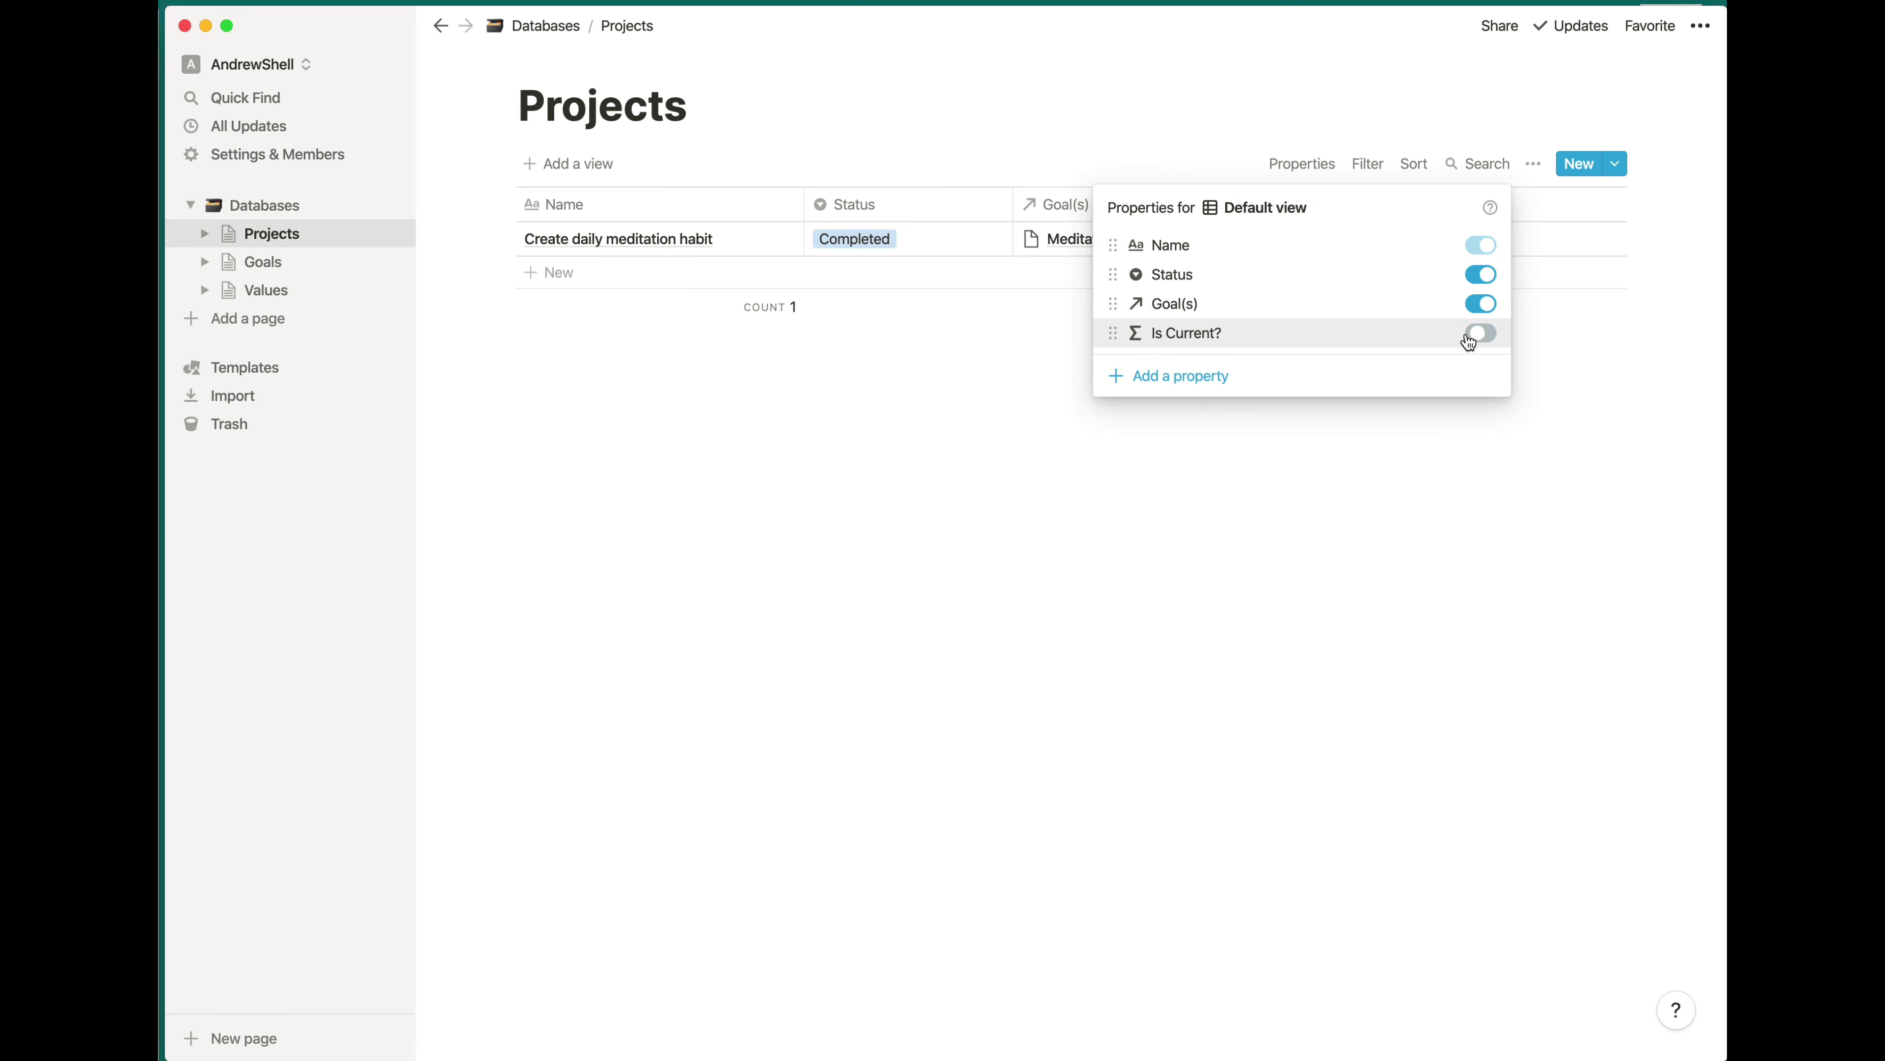
left_click(1046, 520)
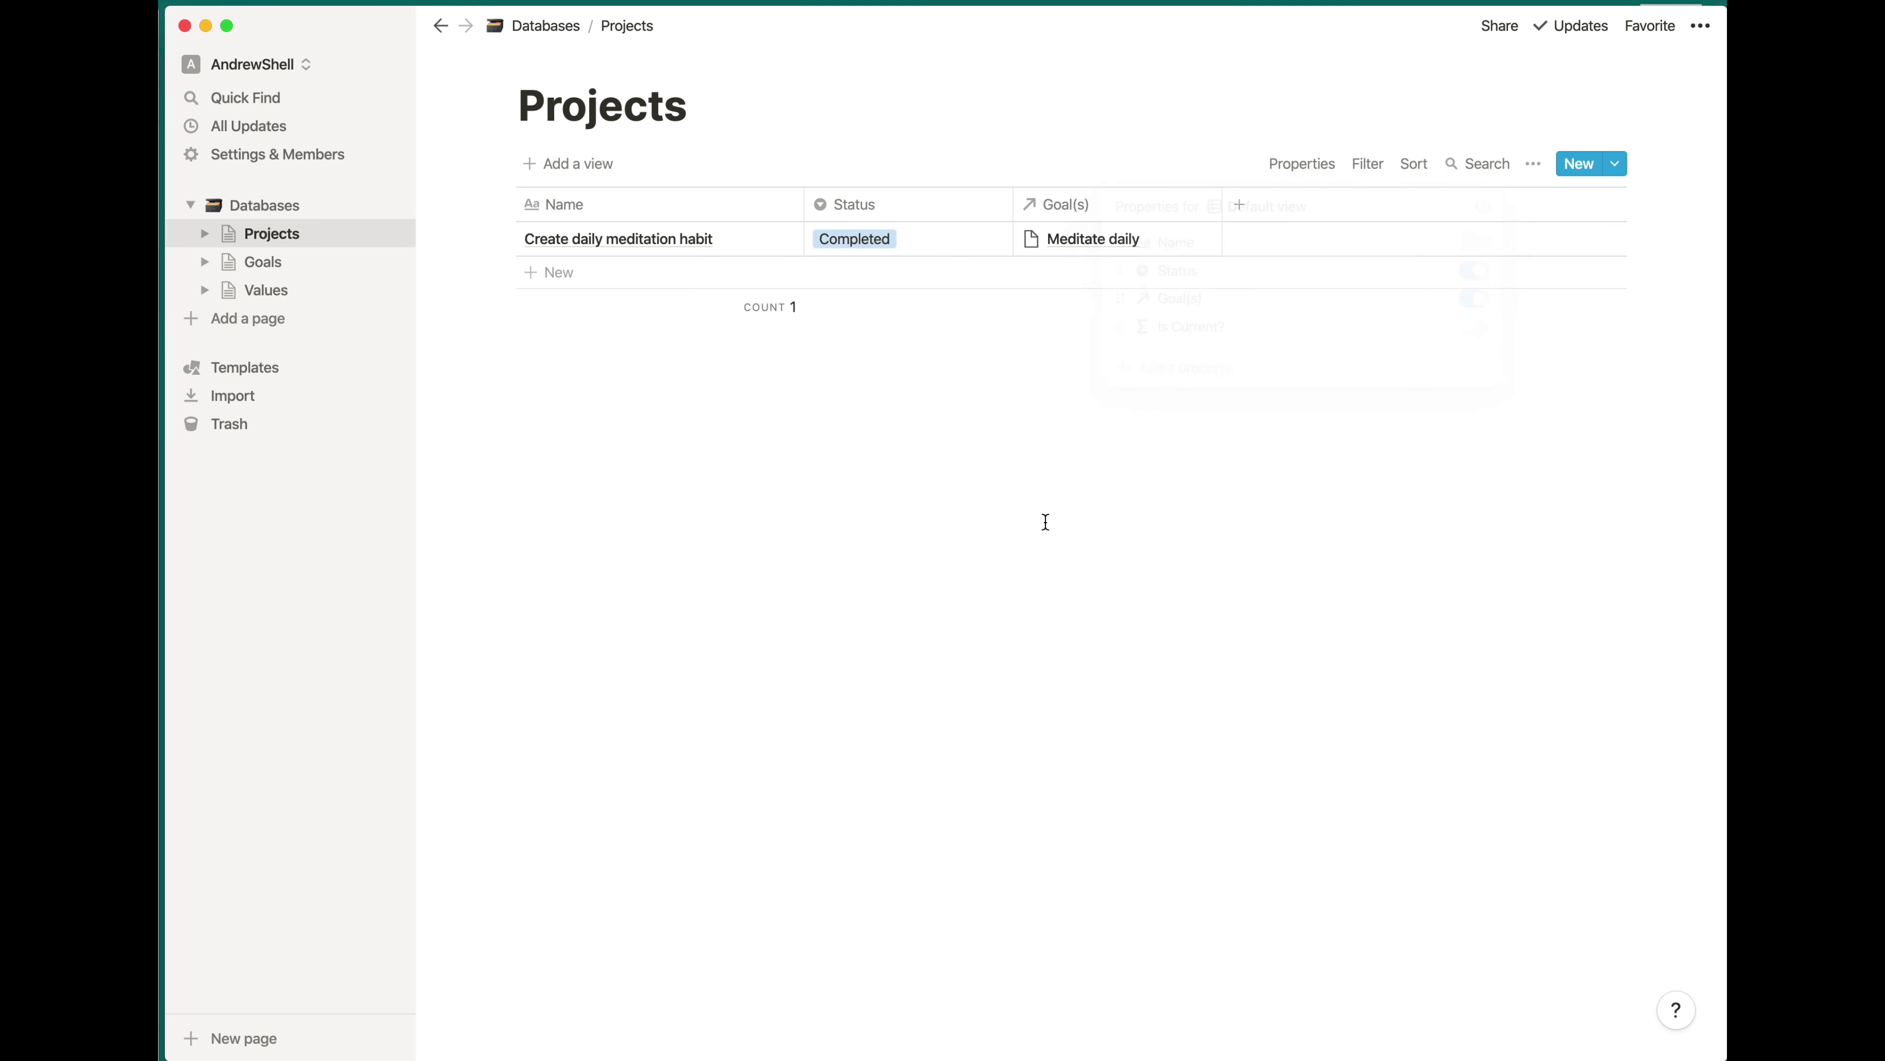
left_click(258, 265)
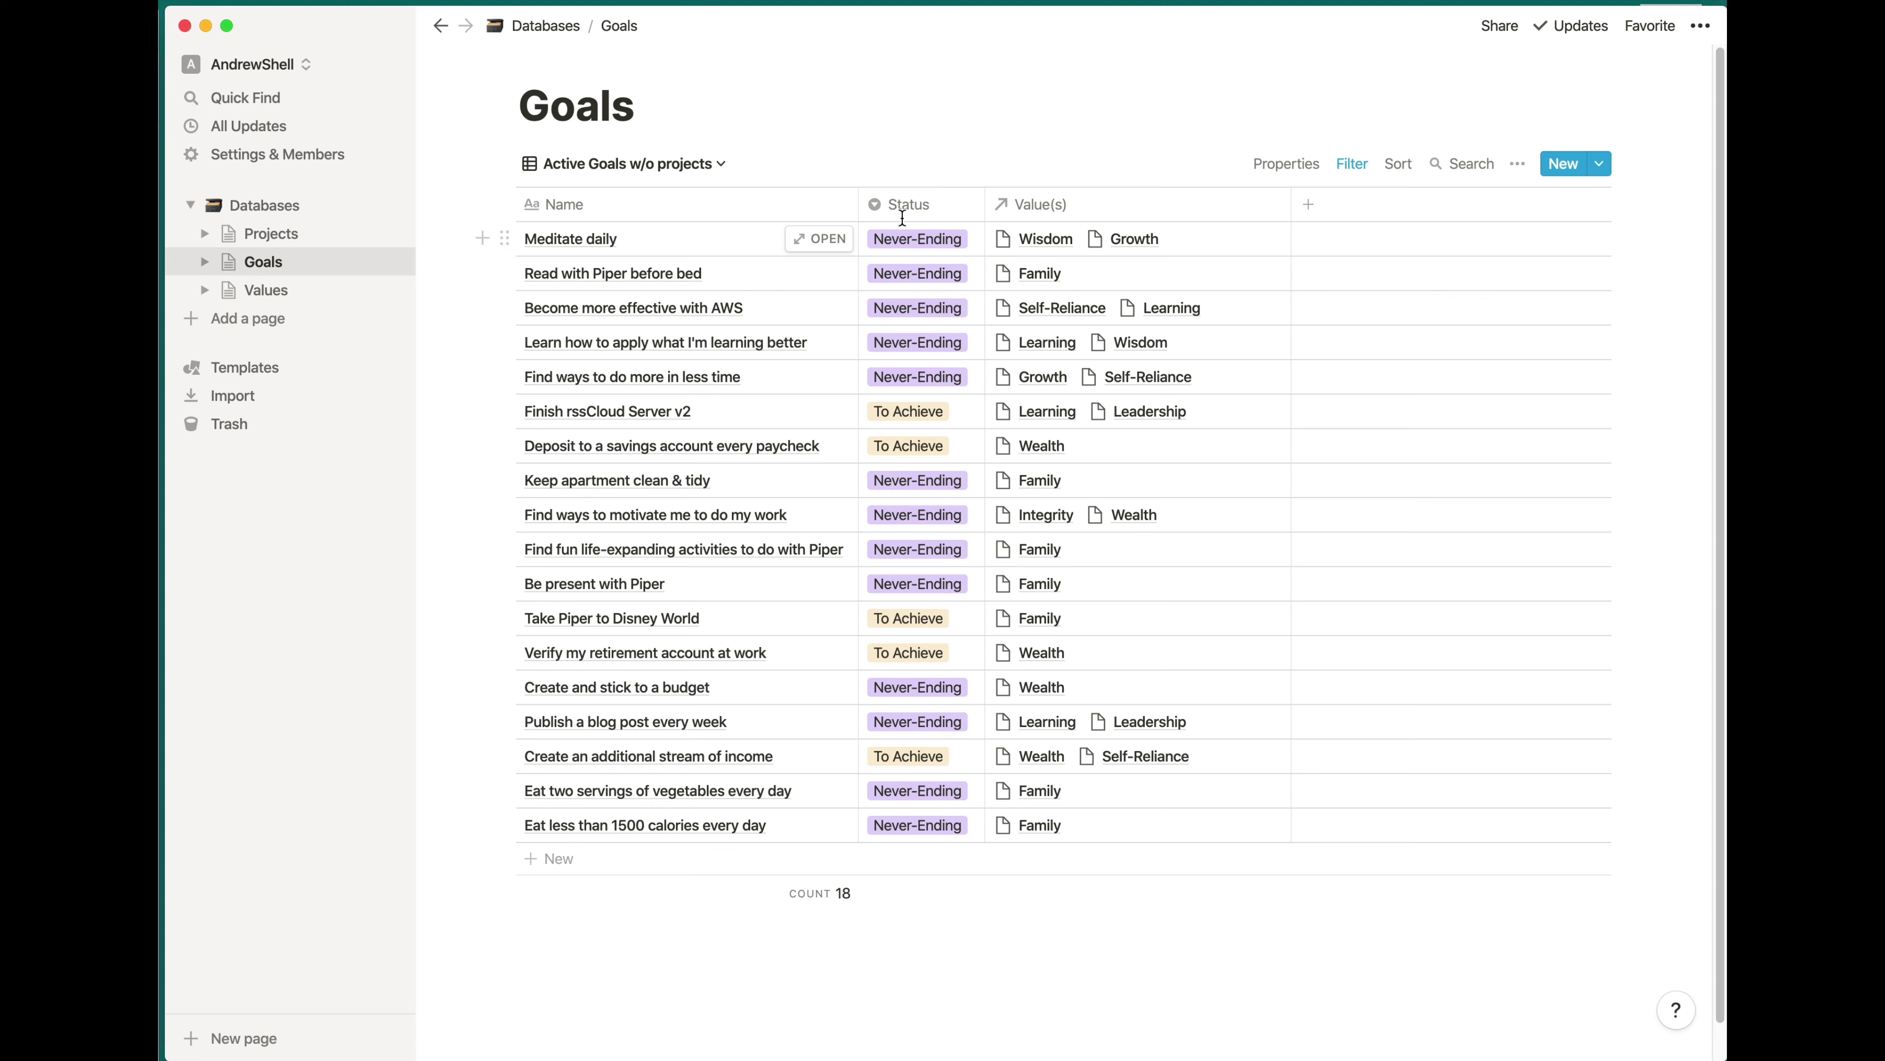
Set the "Create daily meditation habit" project's status back to Not Started and check the Goals view again
left_click(289, 238)
left_click(875, 240)
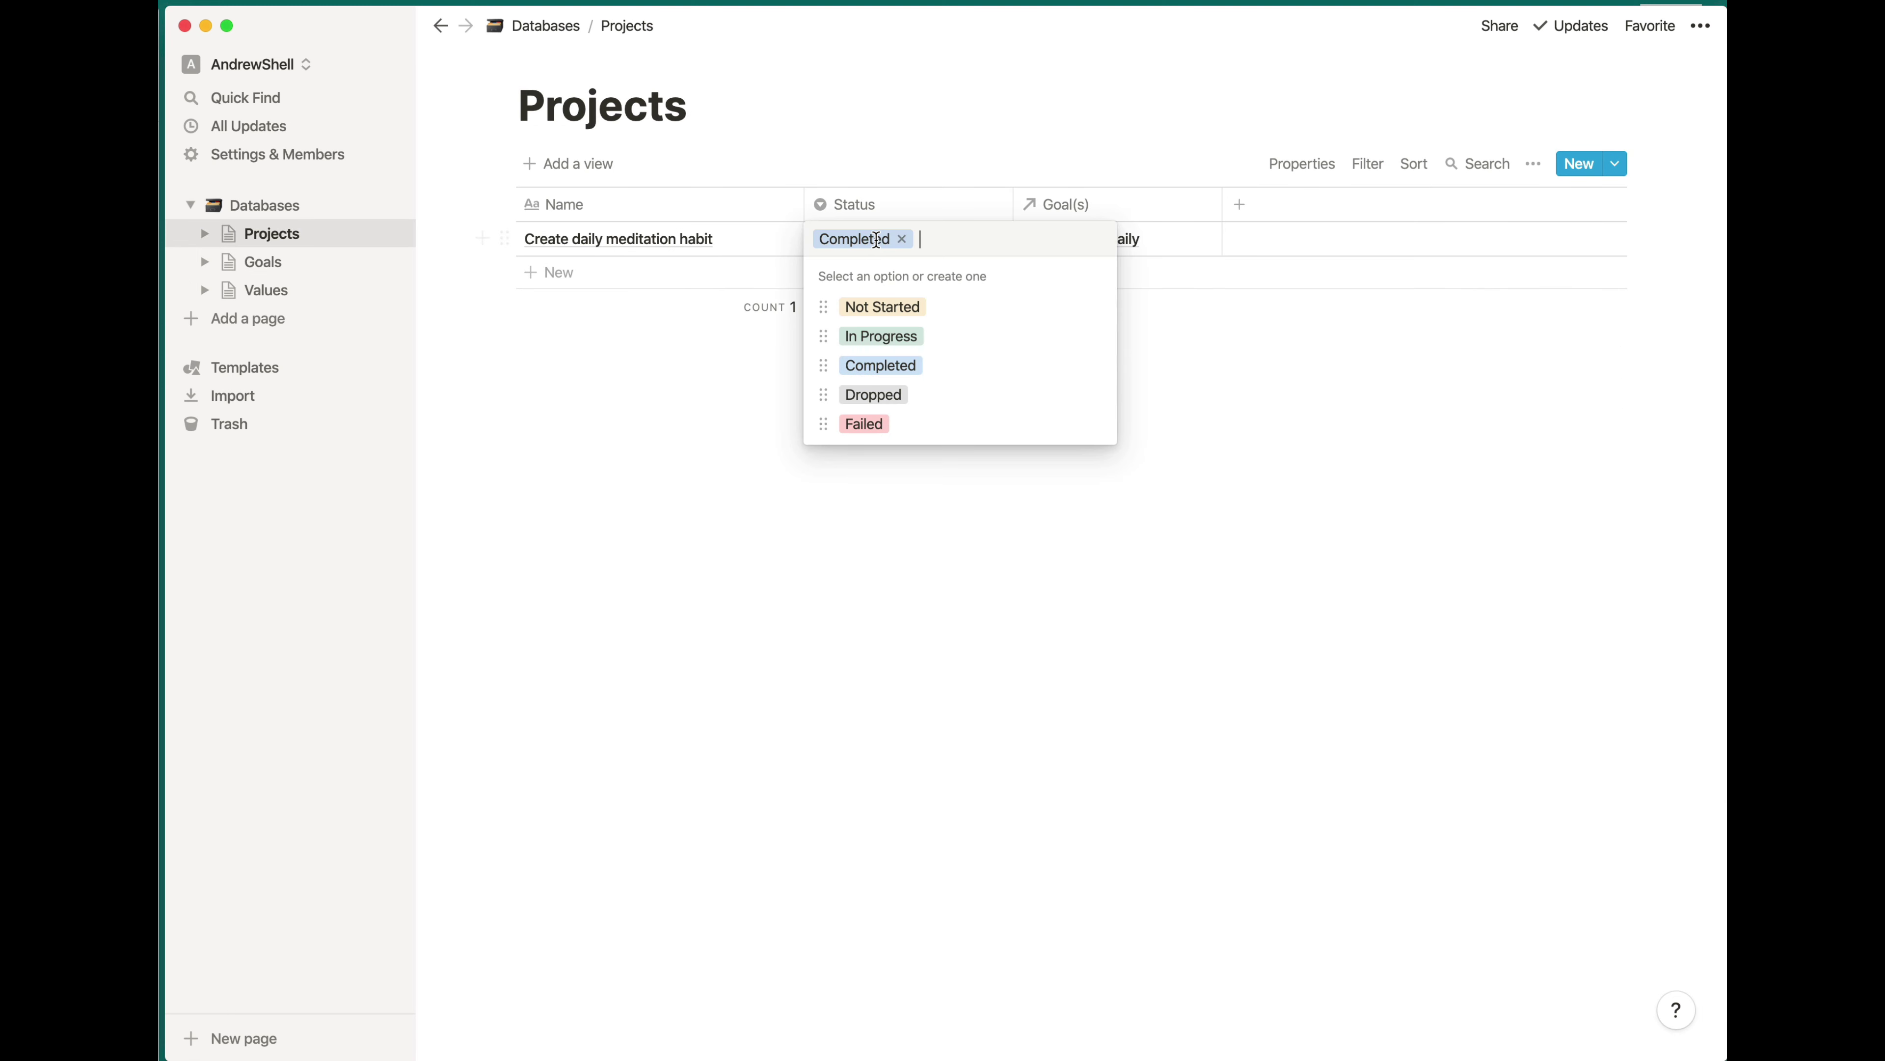
left_click(861, 307)
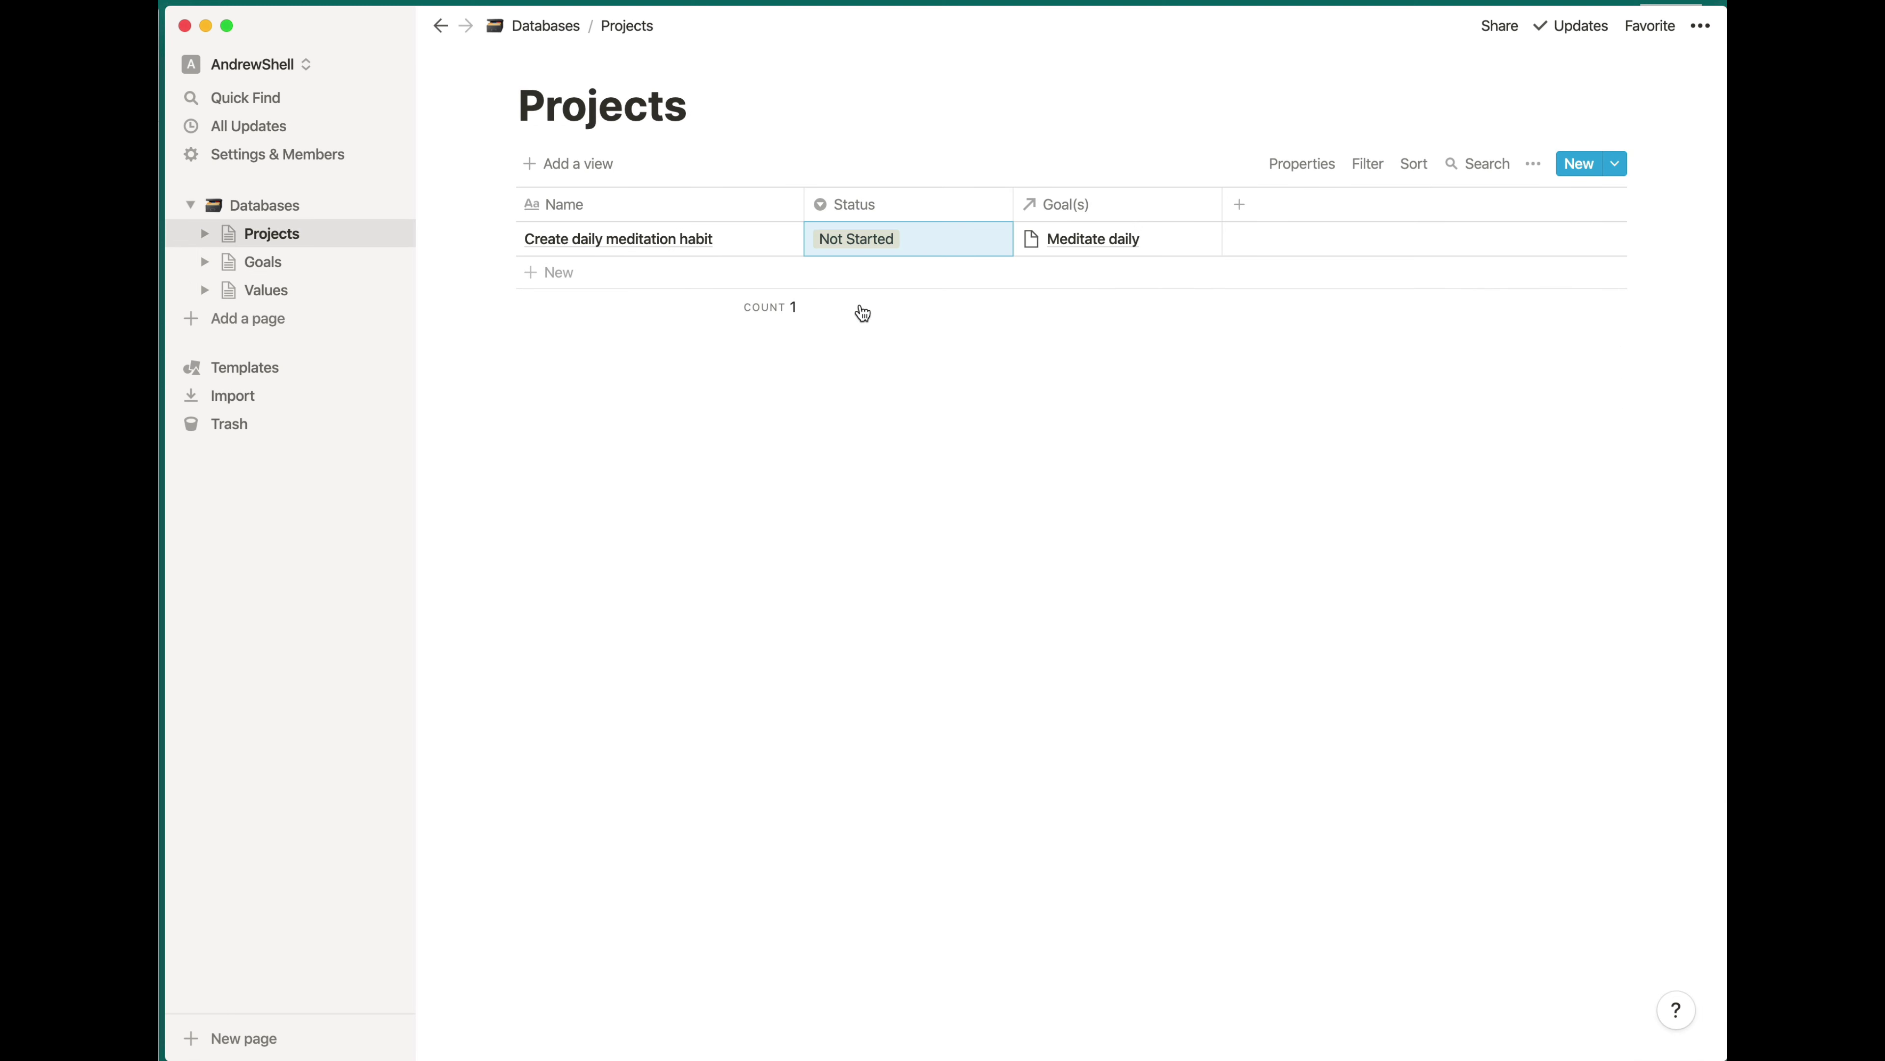
left_click(249, 269)
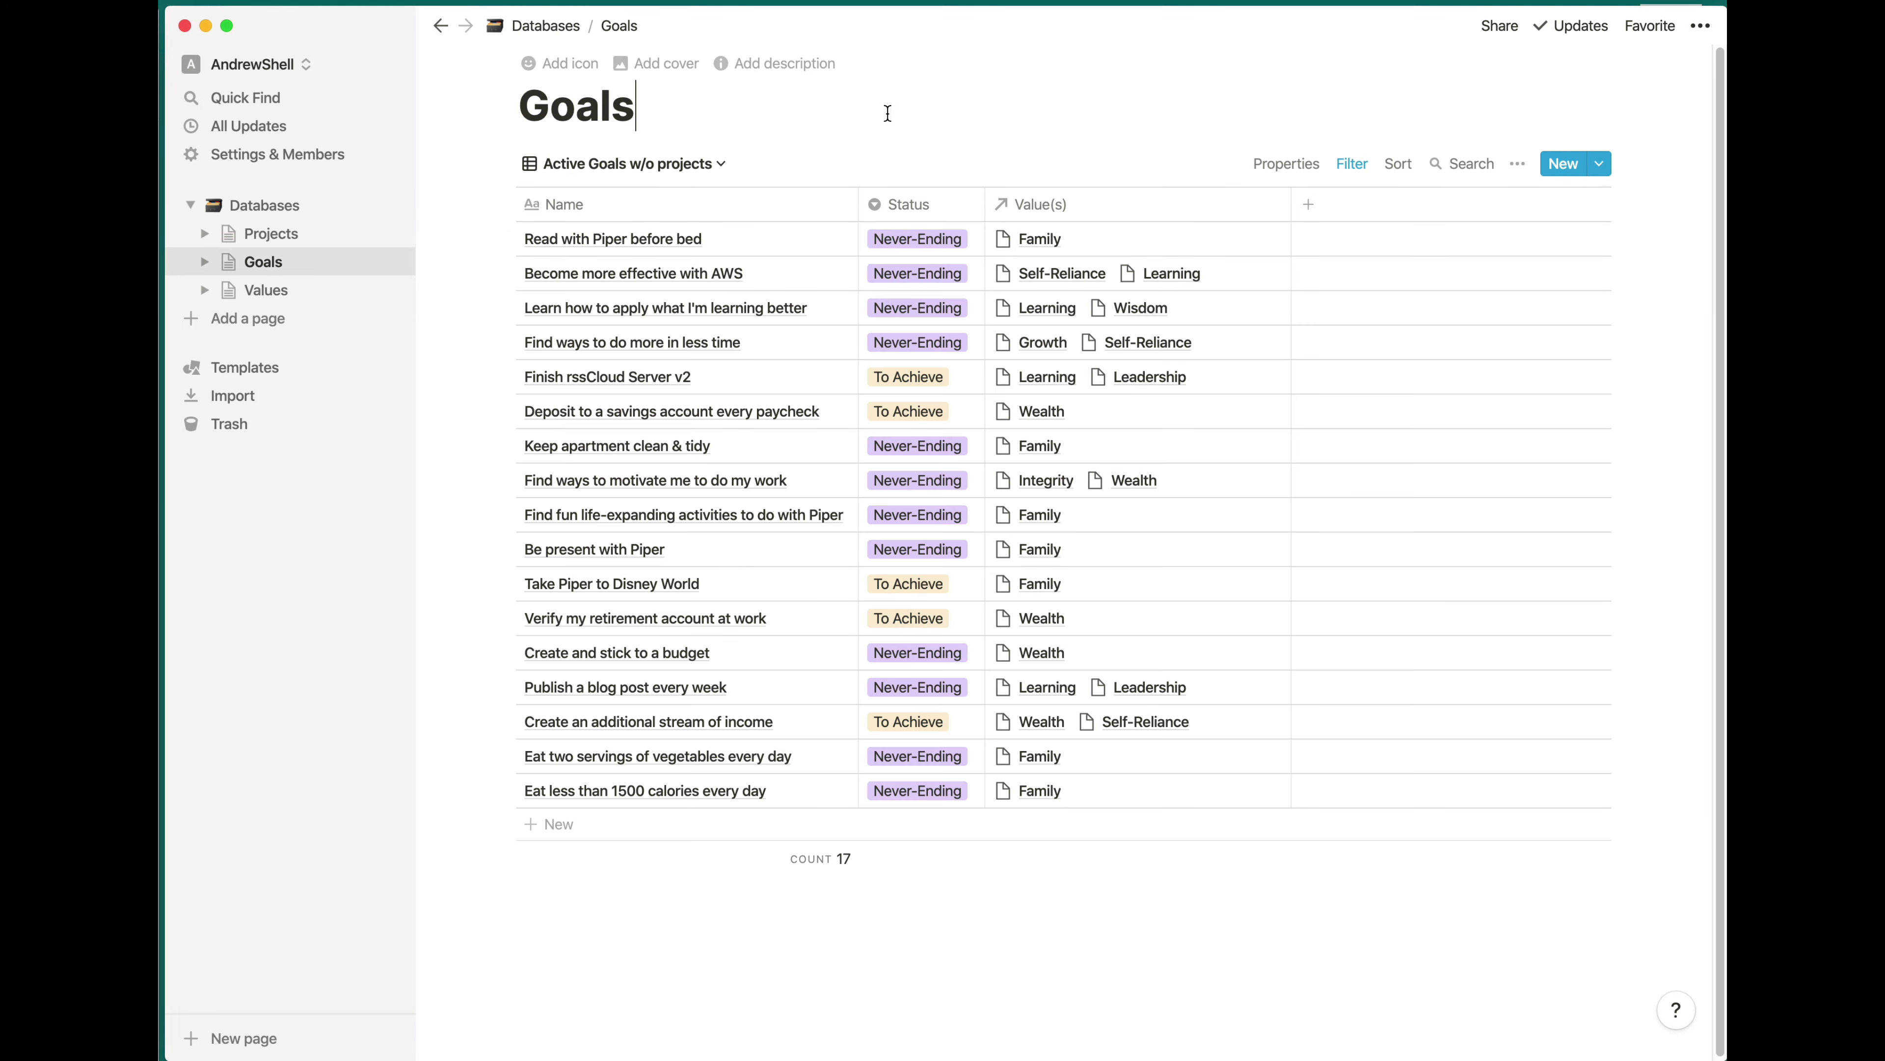